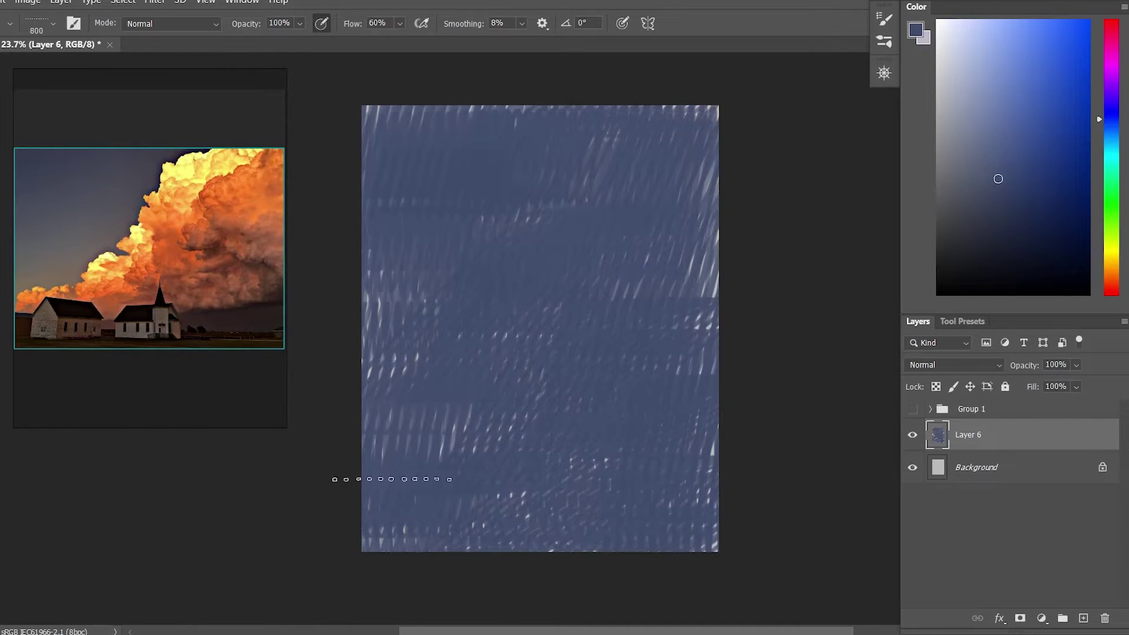
Finish covering Layer 6 with muted blue, then darken the upper-left sky of the canvas with a deeper blue.
drag(663, 229, 673, 223)
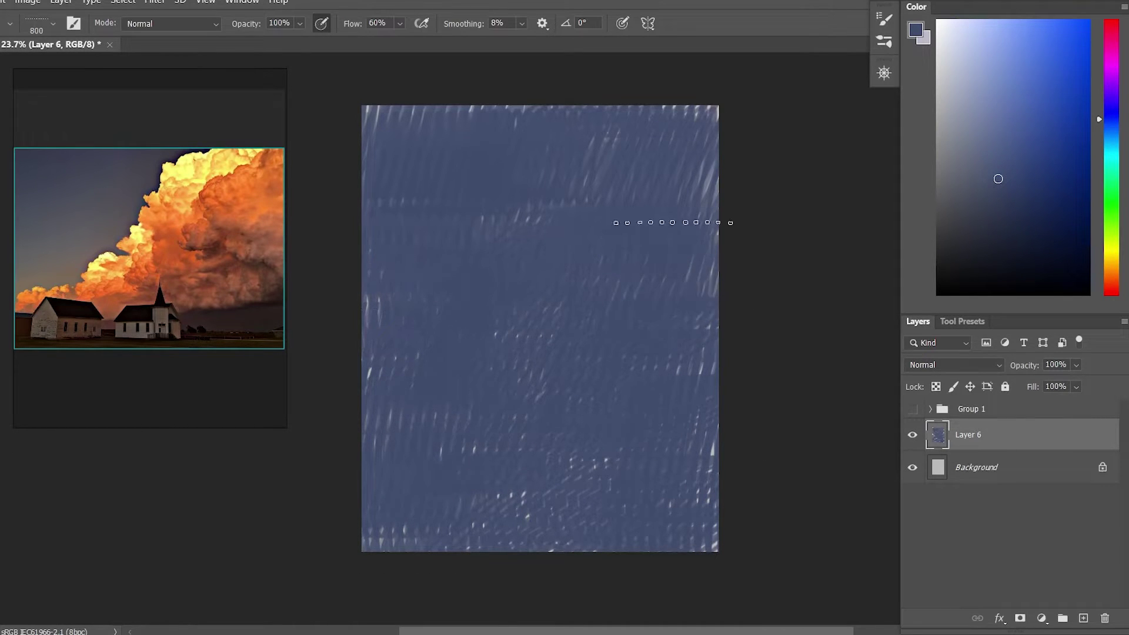
mouse_move(443, 207)
mouse_down()
mouse_move(398, 136)
mouse_move(553, 115)
mouse_up()
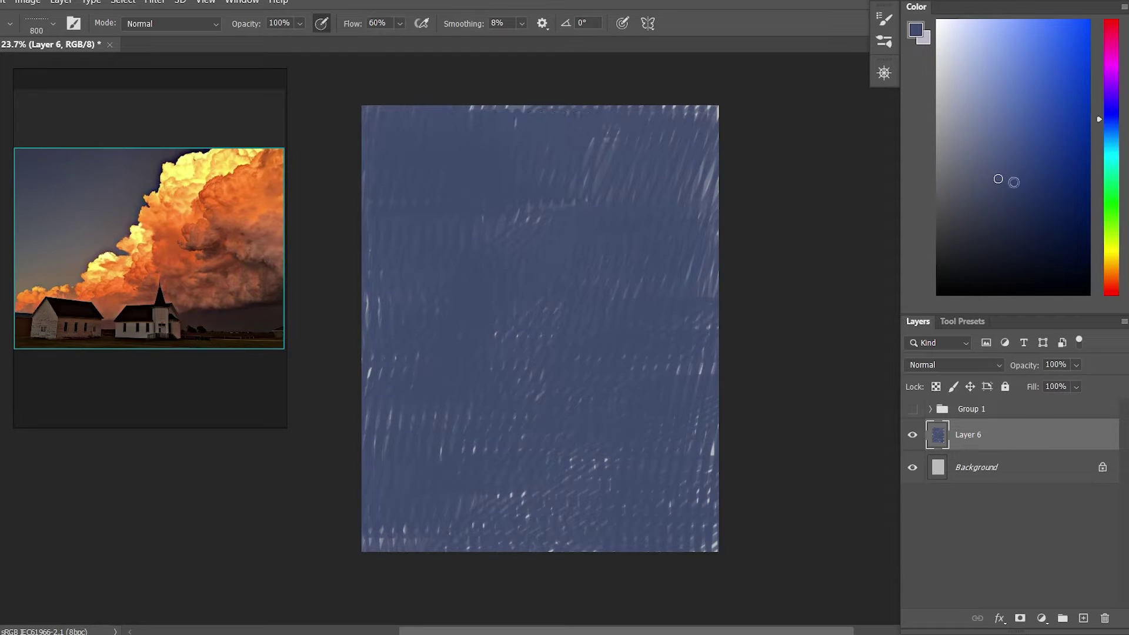
drag(1106, 122, 1111, 120)
click(992, 208)
mouse_move(419, 95)
mouse_down()
mouse_move(444, 112)
mouse_move(465, 99)
mouse_move(486, 140)
mouse_move(538, 108)
mouse_move(441, 95)
mouse_move(494, 91)
mouse_up()
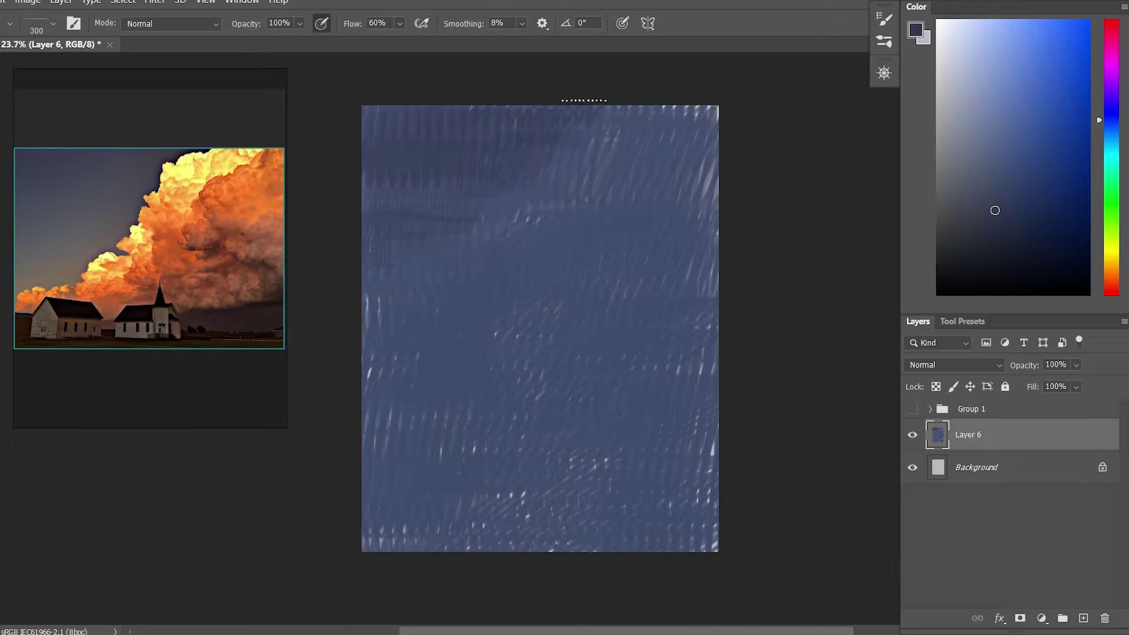
Paint a translucent warm grey-brown diagonal band below the dark sky and blend its upper edge with sampled dark blue.
key(i)
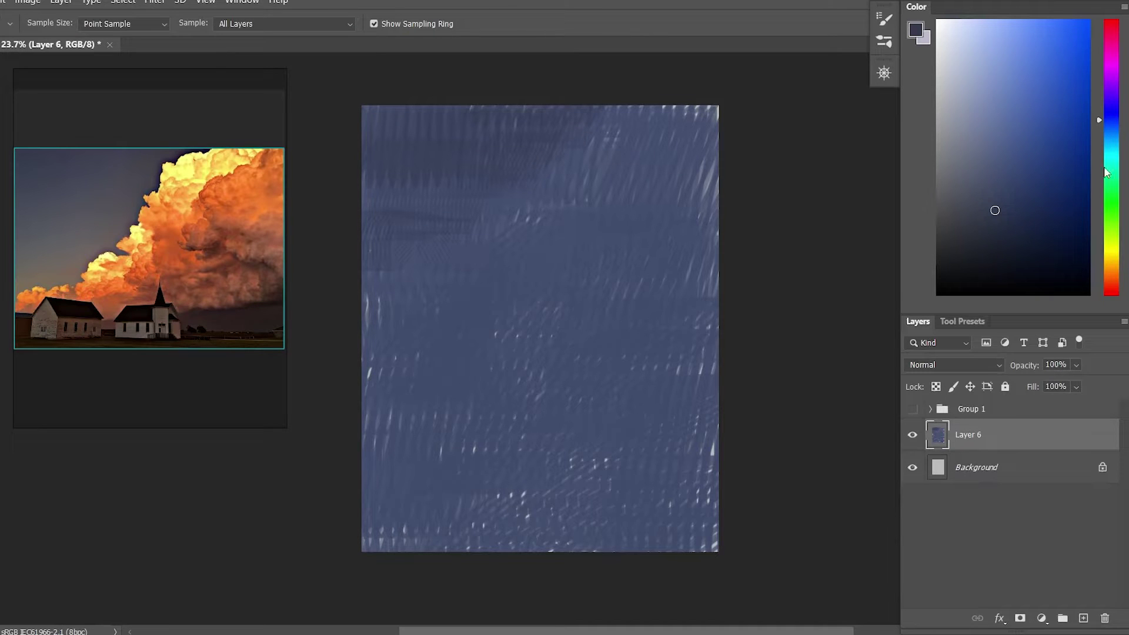
mouse_move(1115, 136)
mouse_down()
mouse_move(1106, 251)
mouse_move(1091, 254)
mouse_up()
drag(984, 190, 980, 143)
key(b)
mouse_move(406, 213)
mouse_down()
mouse_move(420, 274)
mouse_move(435, 291)
mouse_move(462, 259)
mouse_move(454, 291)
mouse_move(394, 281)
mouse_move(376, 306)
mouse_move(433, 269)
mouse_move(505, 187)
mouse_move(527, 225)
mouse_move(557, 217)
mouse_move(585, 125)
mouse_up()
alt+click(469, 154)
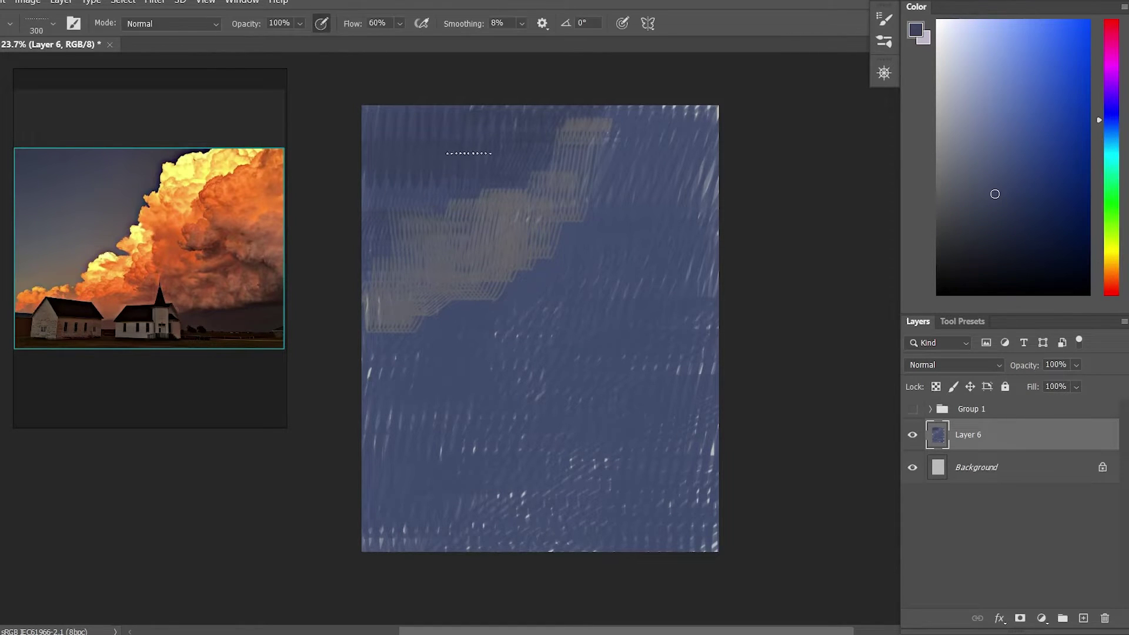
drag(382, 261, 518, 191)
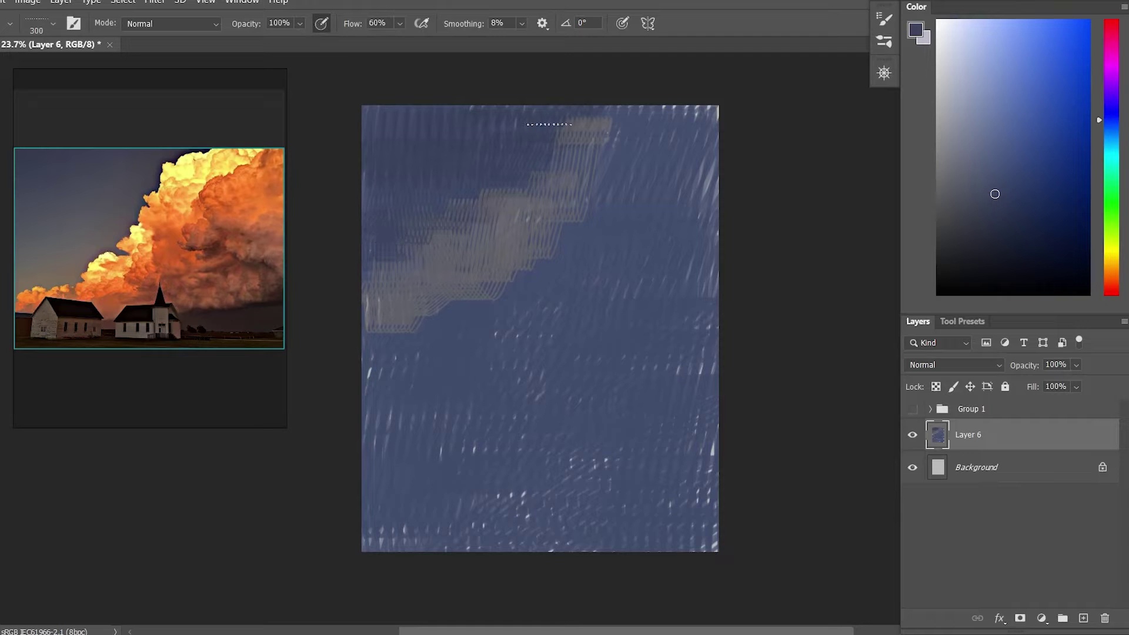
Extend the cloud base across the middle and right of the canvas in sampled grey with a size 400 brush.
alt+click(489, 242)
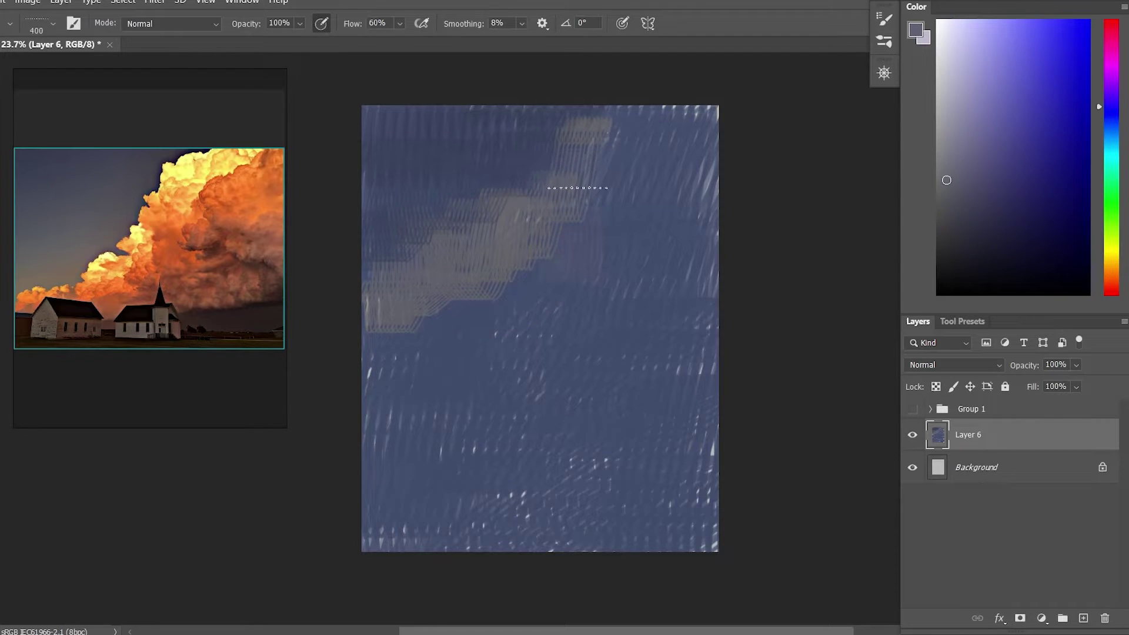
mouse_move(498, 312)
mouse_down()
mouse_move(409, 296)
mouse_move(524, 335)
mouse_up()
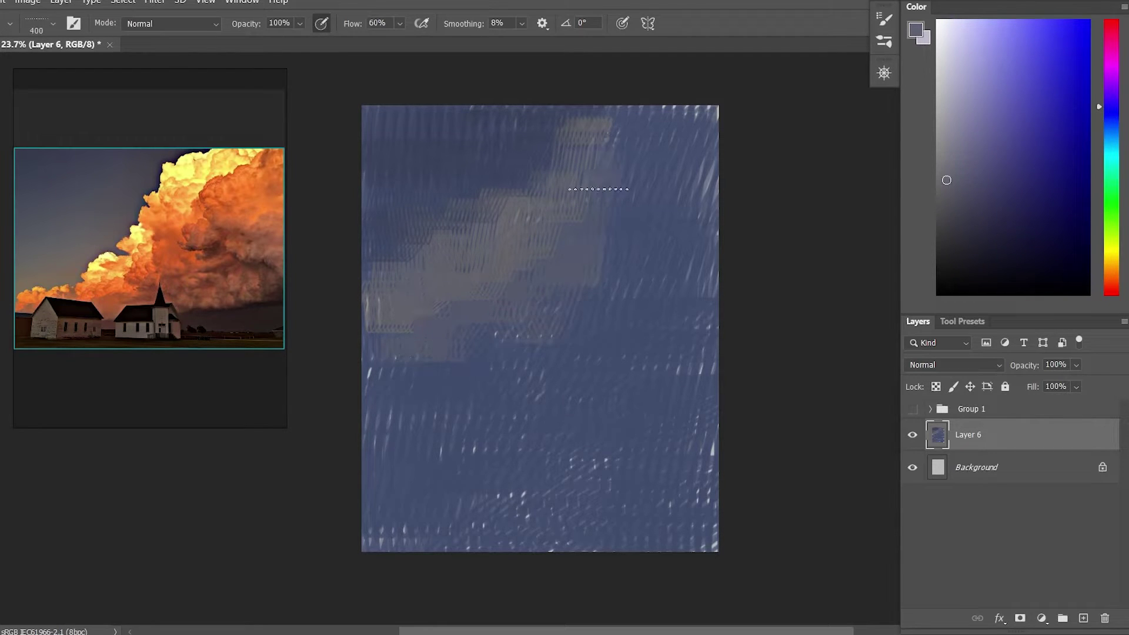
mouse_move(618, 181)
mouse_down()
mouse_move(652, 185)
mouse_move(599, 218)
mouse_move(458, 358)
mouse_move(386, 312)
mouse_up()
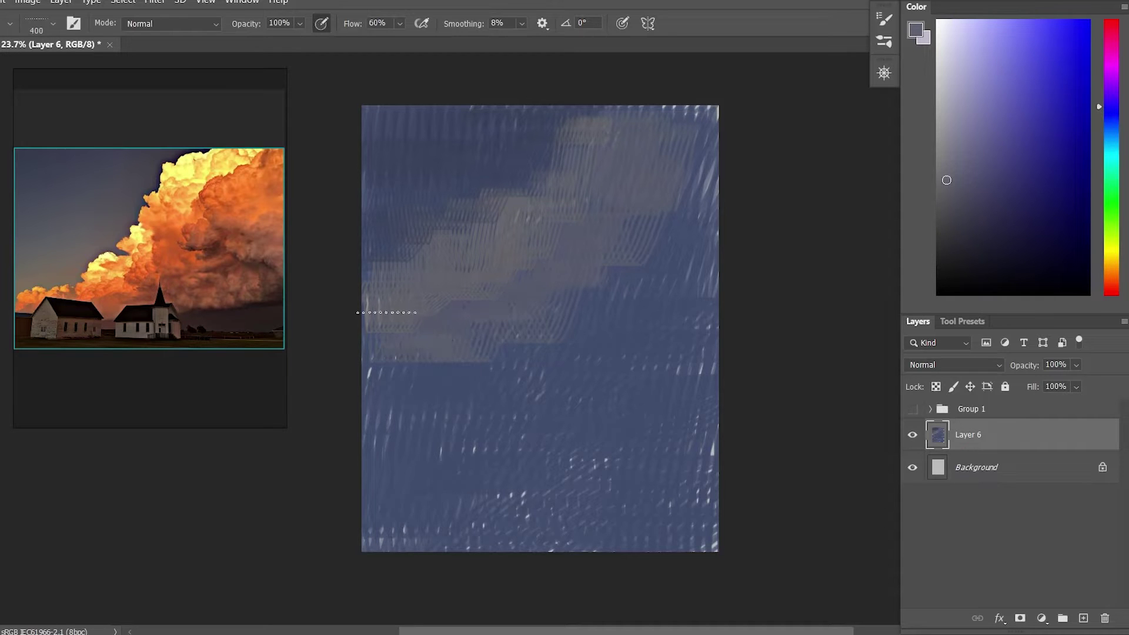
mouse_move(574, 312)
mouse_down()
mouse_move(589, 419)
mouse_move(666, 353)
mouse_move(690, 441)
mouse_move(389, 443)
mouse_move(433, 466)
mouse_move(624, 440)
mouse_move(705, 319)
mouse_up()
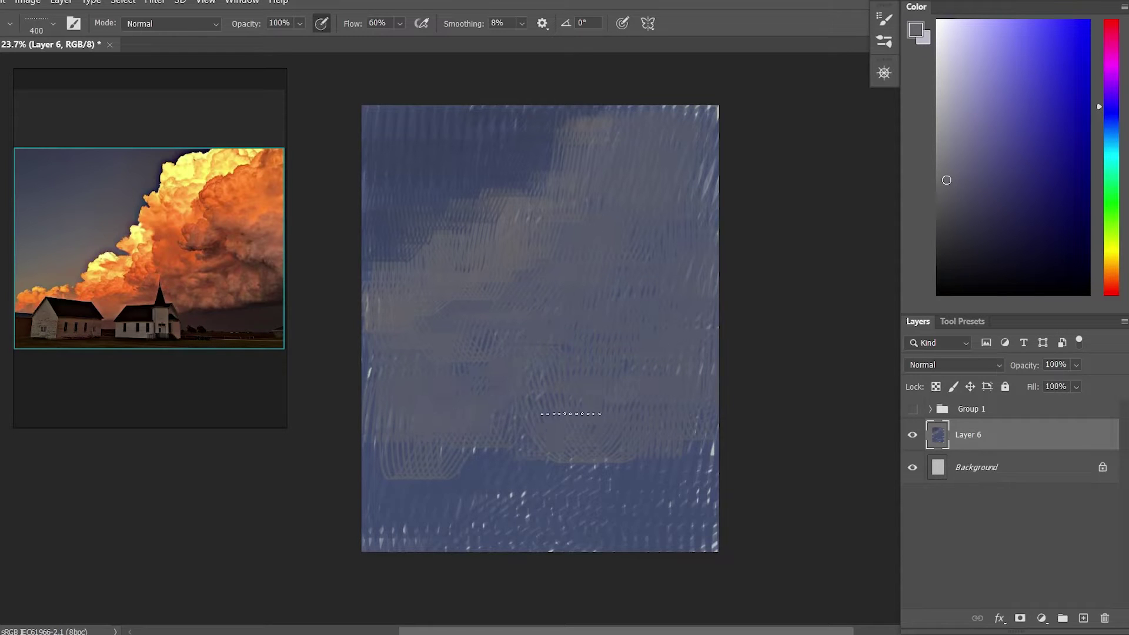
mouse_move(715, 422)
mouse_down()
mouse_move(580, 473)
mouse_move(400, 442)
mouse_move(463, 470)
mouse_up()
On a new layer, paint dark brown sloping ground along the canvas bottom and erase the excess along its upper-left edge.
click(1083, 618)
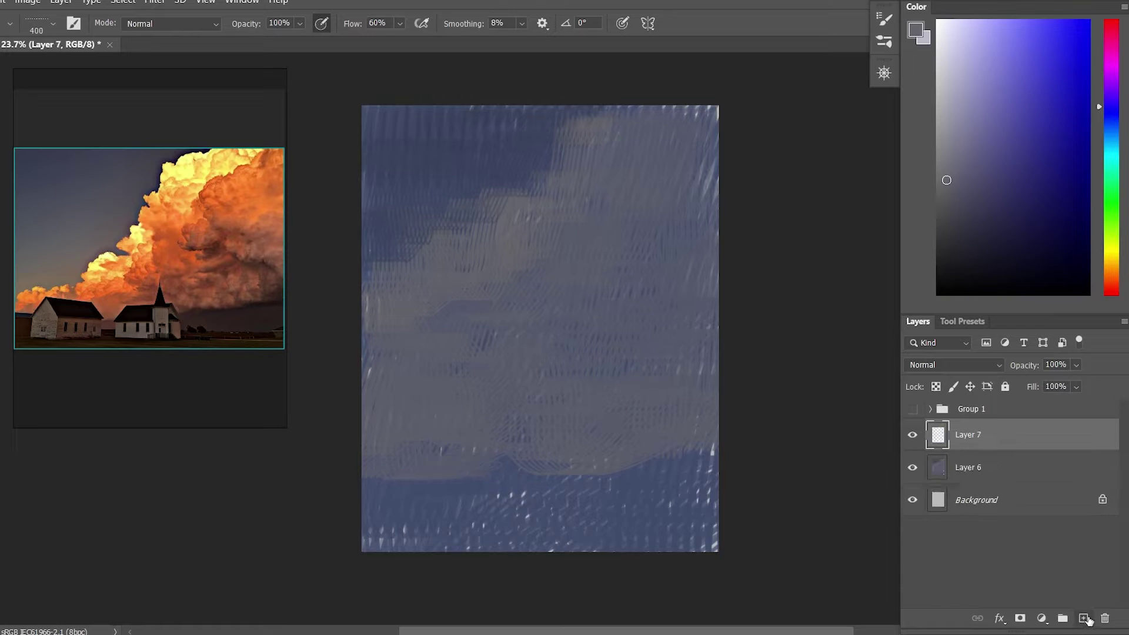
click(1112, 267)
click(1049, 255)
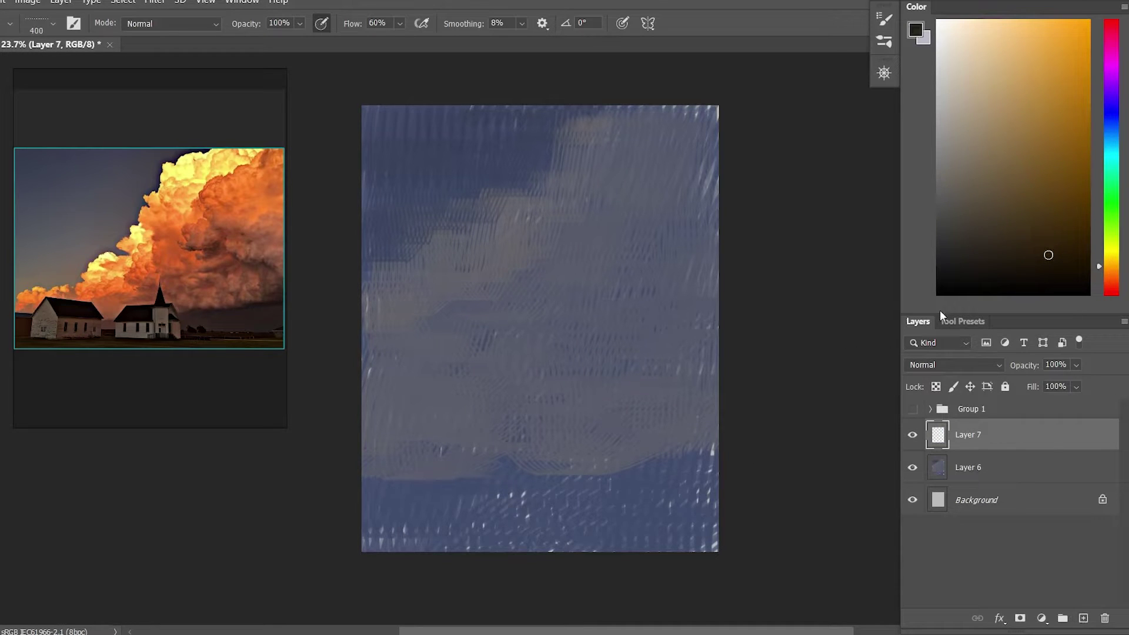
mouse_move(431, 511)
mouse_down()
mouse_move(378, 542)
mouse_move(399, 520)
mouse_move(560, 531)
mouse_move(424, 544)
mouse_move(612, 532)
mouse_up()
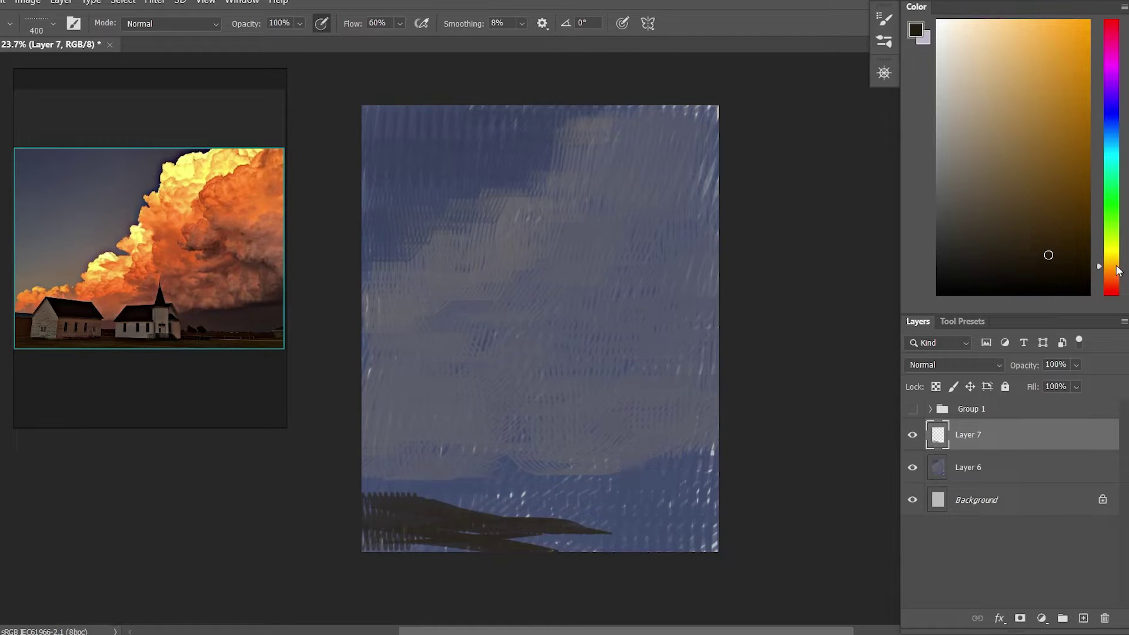
drag(1119, 271, 1101, 279)
mouse_move(393, 498)
mouse_down()
mouse_move(378, 517)
mouse_move(388, 522)
mouse_move(400, 492)
mouse_move(555, 523)
mouse_move(718, 537)
mouse_move(394, 540)
mouse_move(704, 553)
mouse_move(392, 534)
mouse_move(691, 543)
mouse_move(541, 550)
mouse_up()
mouse_move(409, 554)
mouse_down()
mouse_move(680, 558)
mouse_move(723, 546)
mouse_move(455, 511)
mouse_move(390, 491)
mouse_move(400, 505)
mouse_move(621, 527)
mouse_move(541, 512)
mouse_move(661, 537)
mouse_move(498, 529)
mouse_move(584, 555)
mouse_move(377, 533)
mouse_move(412, 557)
mouse_move(432, 542)
mouse_up()
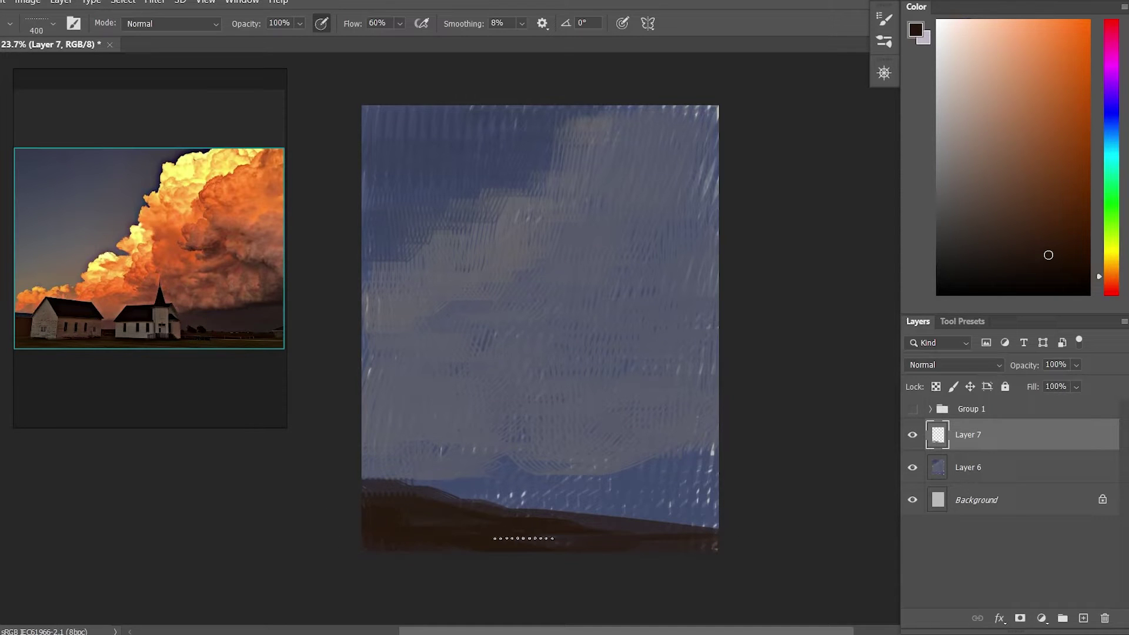
drag(524, 538, 491, 526)
drag(718, 541, 595, 551)
alt+click(400, 465)
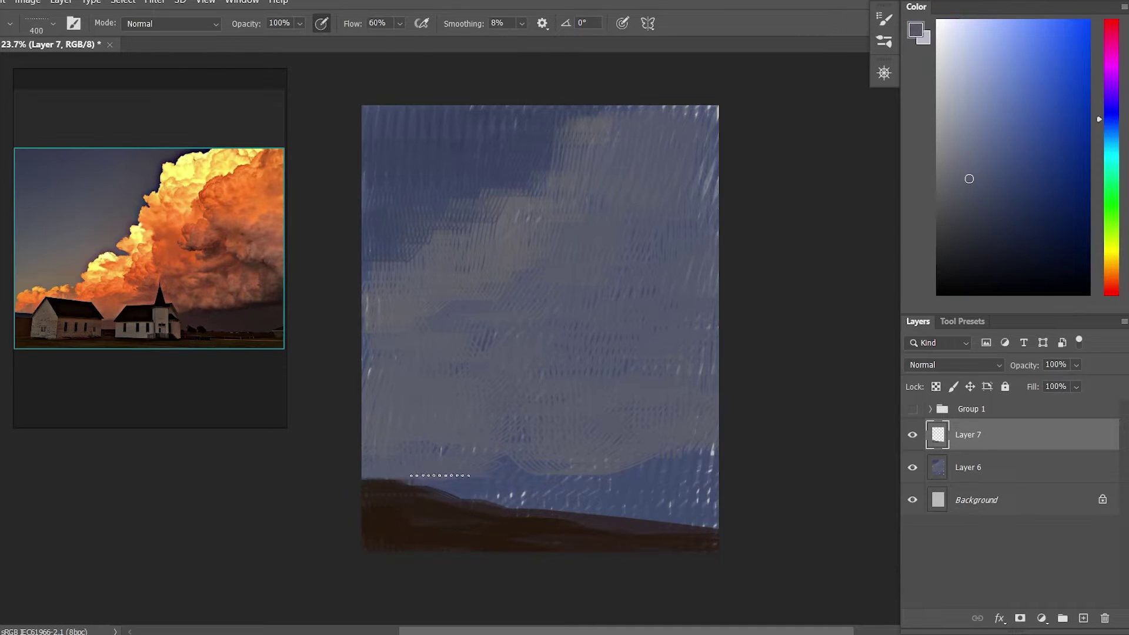
key(e)
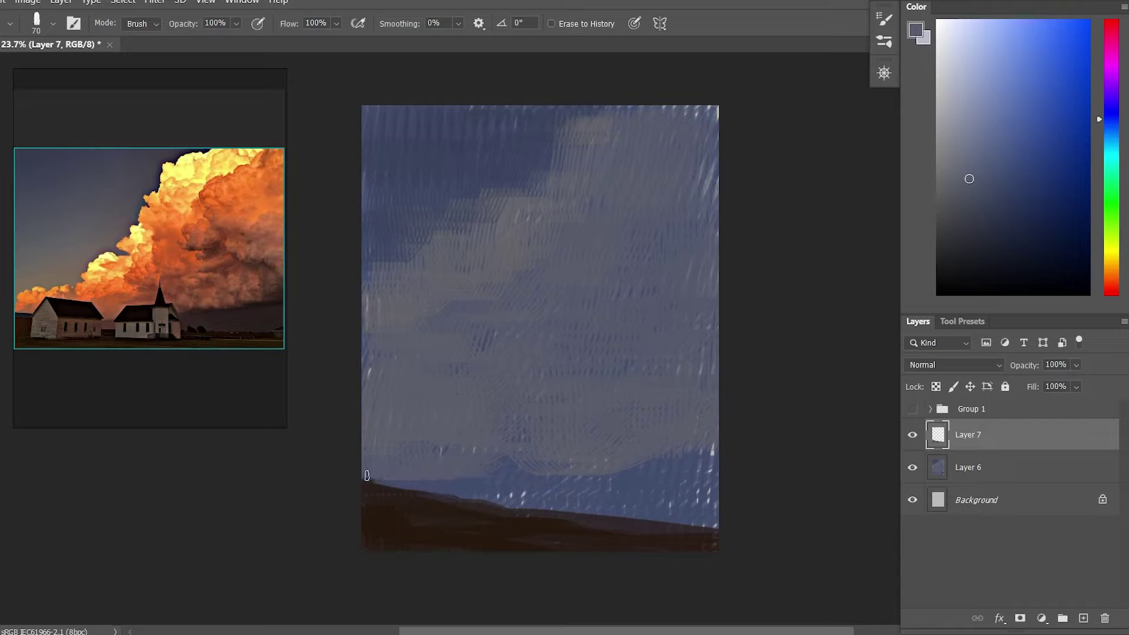
On Layer 6, cover the blue strip just above the ground with grey sampled from the cloud base.
click(985, 482)
key(b)
alt+click(436, 431)
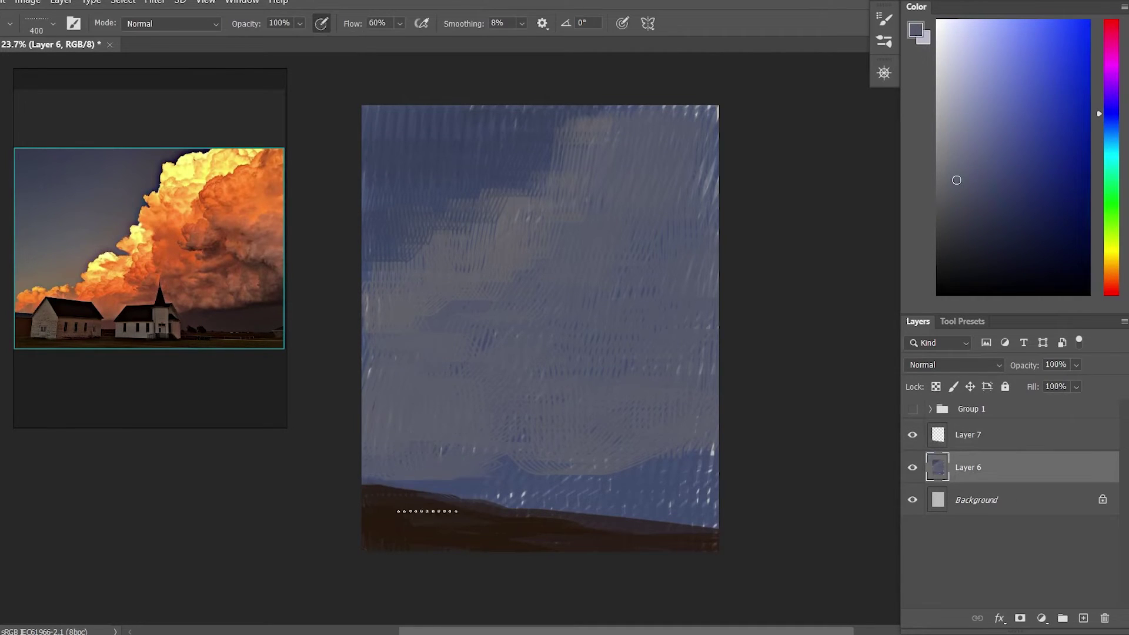
mouse_move(427, 511)
mouse_down()
mouse_move(495, 511)
mouse_move(565, 469)
mouse_move(615, 481)
mouse_move(671, 545)
mouse_move(695, 528)
mouse_up()
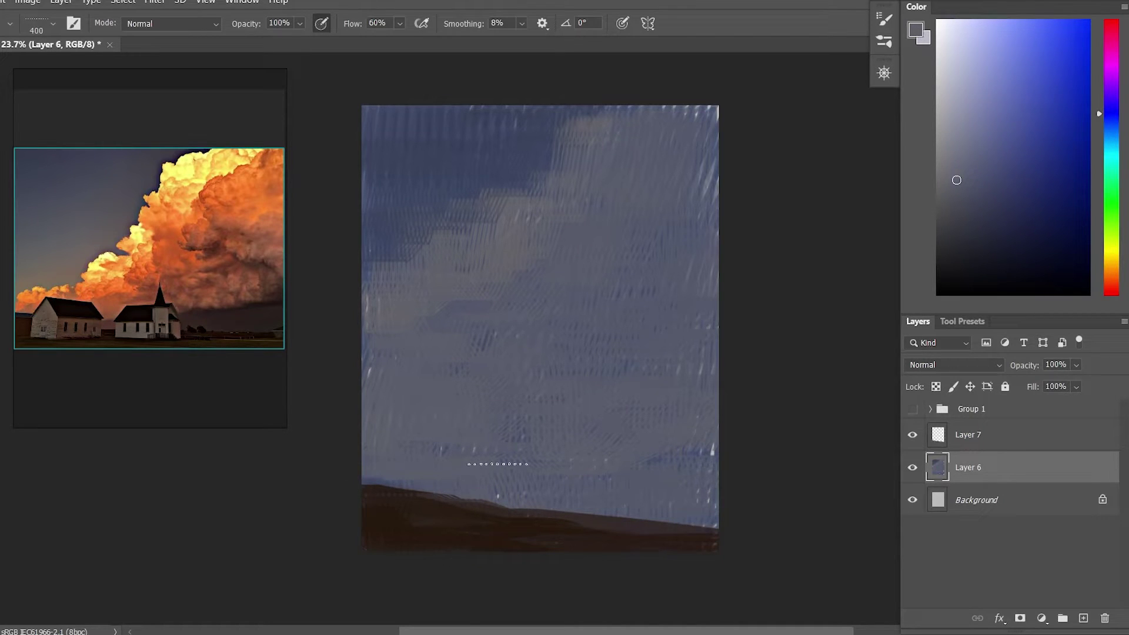
On Layer 6, paint a dark reddish-brown cloud bank above the right half of the ground with a size 500 brush.
key(bracketleft)
alt+click(587, 524)
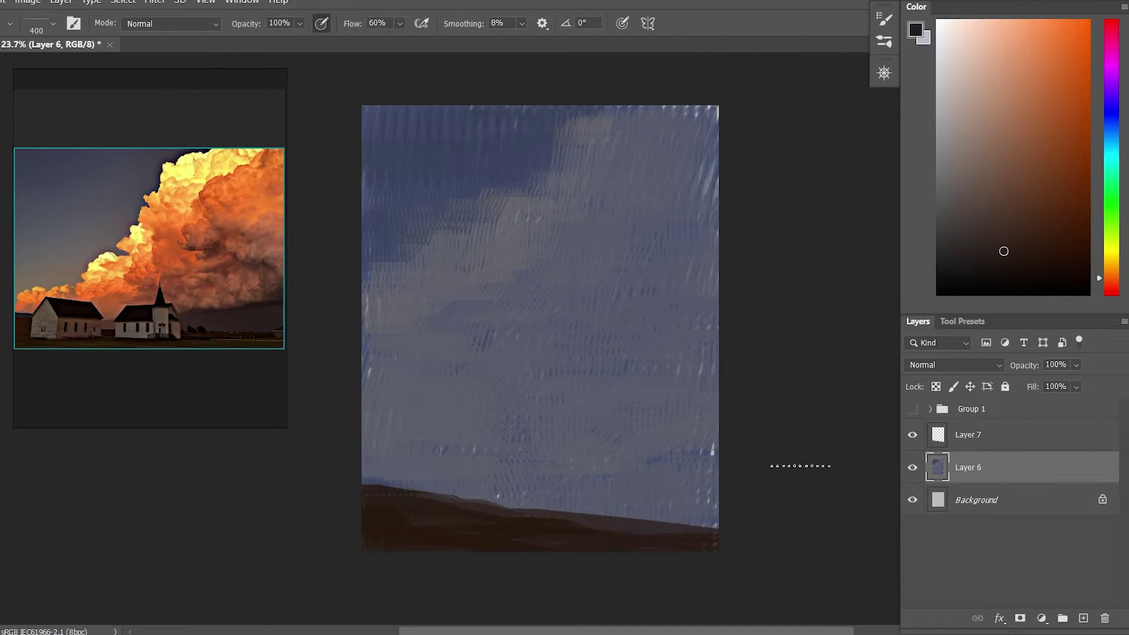
click(912, 467)
click(912, 467)
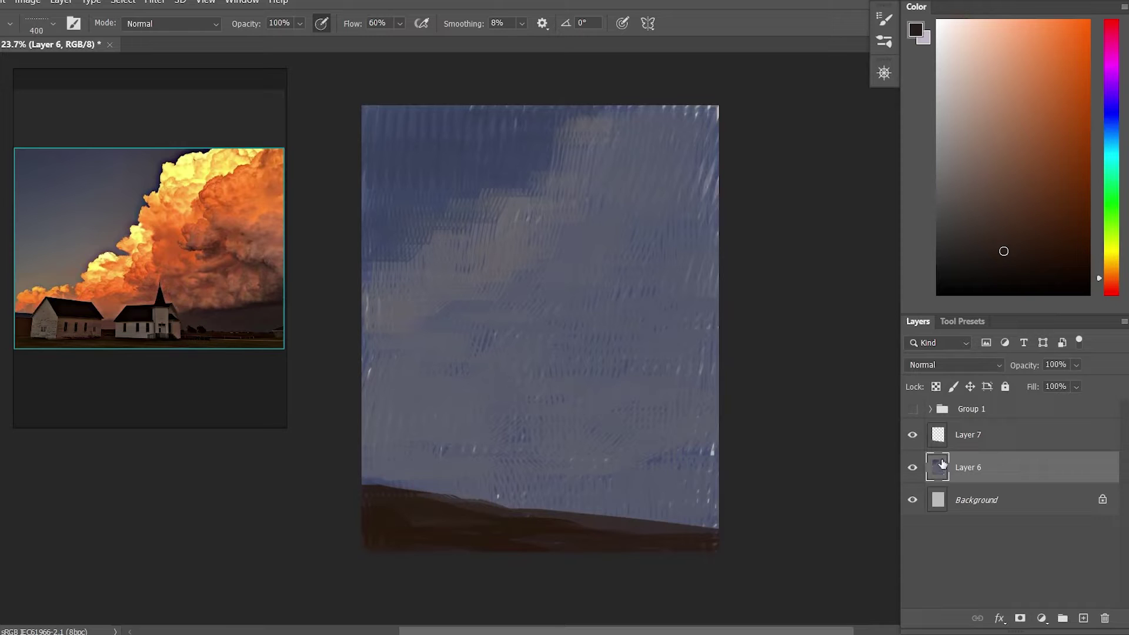
click(1009, 440)
click(913, 435)
click(912, 434)
click(946, 478)
mouse_move(705, 489)
mouse_down()
mouse_move(693, 464)
mouse_move(680, 525)
mouse_move(552, 514)
mouse_up()
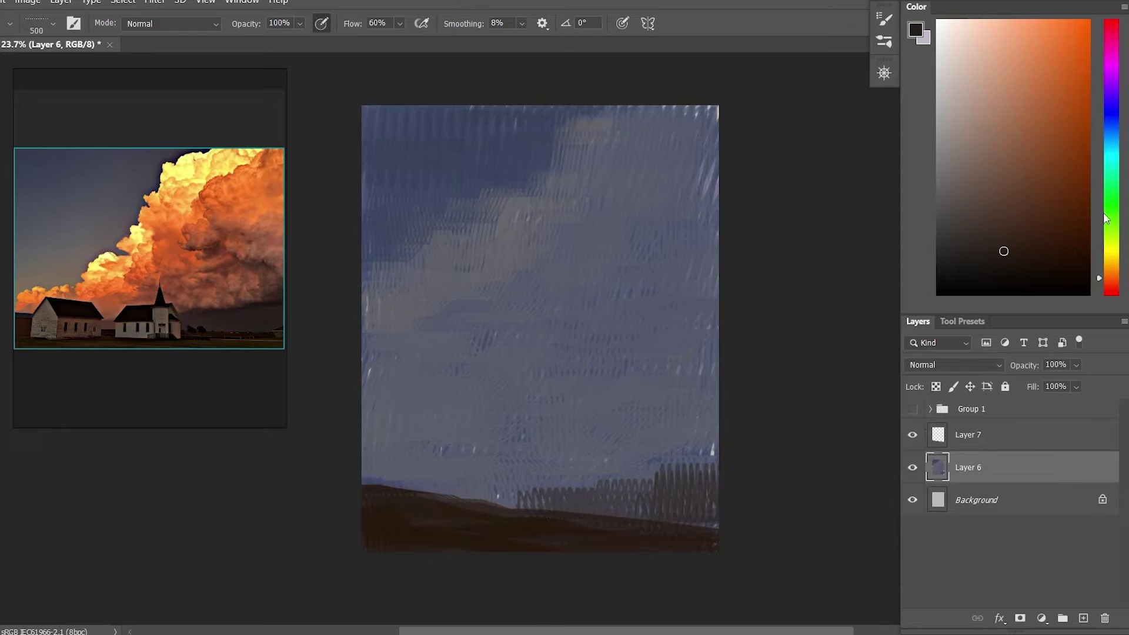
drag(1101, 287, 1109, 293)
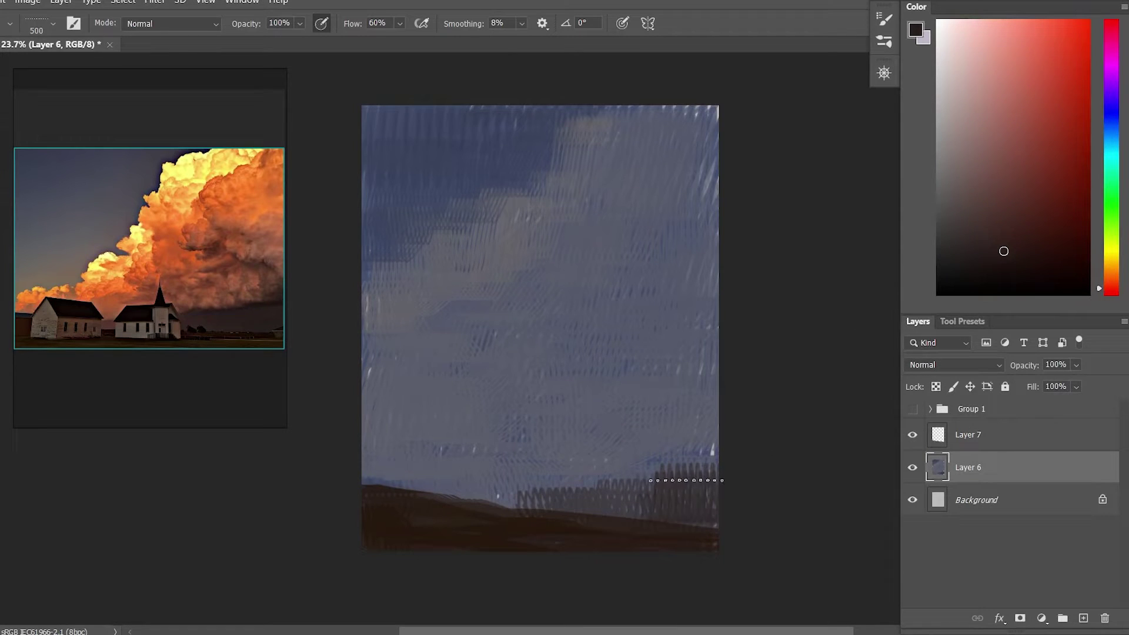
mouse_move(686, 480)
mouse_down()
mouse_move(602, 503)
mouse_move(481, 499)
mouse_move(681, 457)
mouse_move(708, 512)
mouse_up()
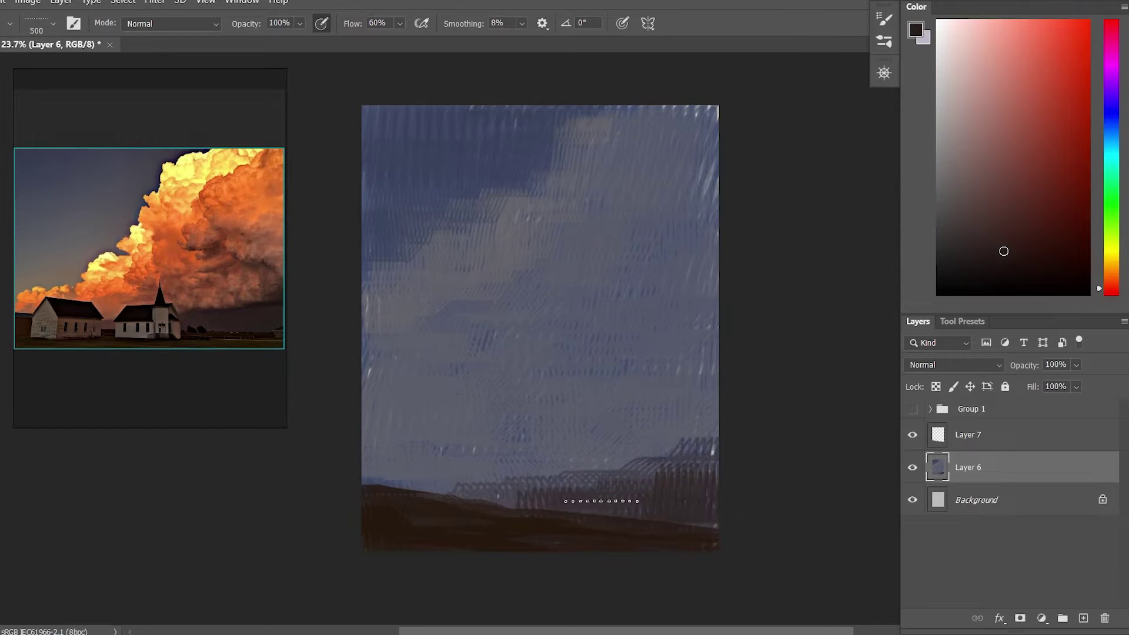
Add a layer above Layer 6 and block in the large diagonal cloud in bright orange-red with a size 600 brush.
click(1084, 618)
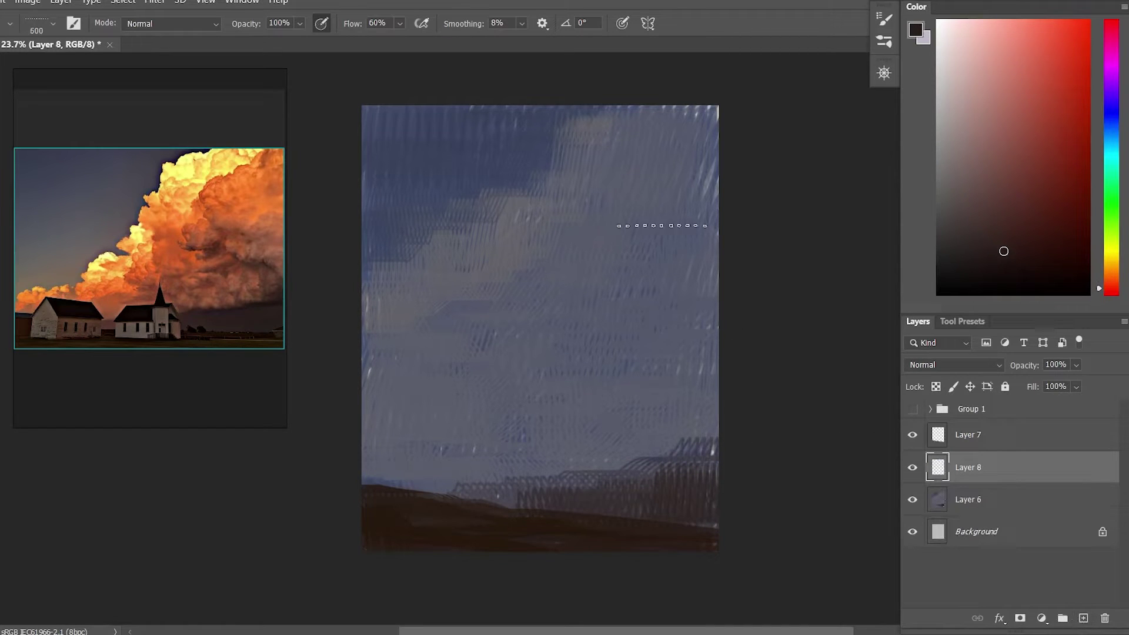
click(1112, 254)
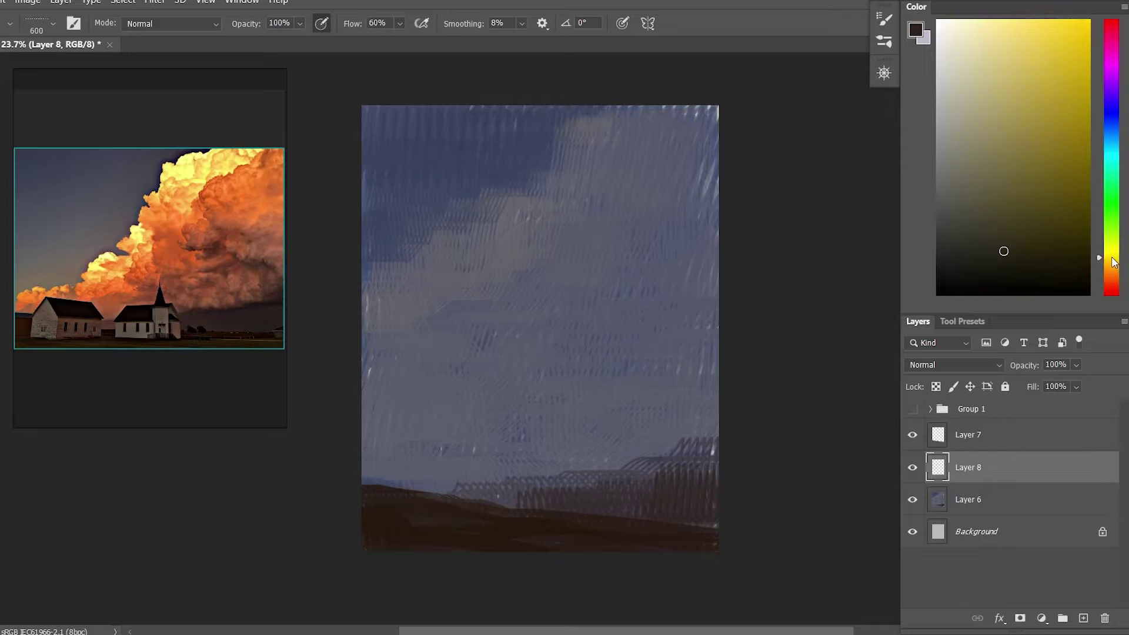
drag(1113, 261, 1114, 287)
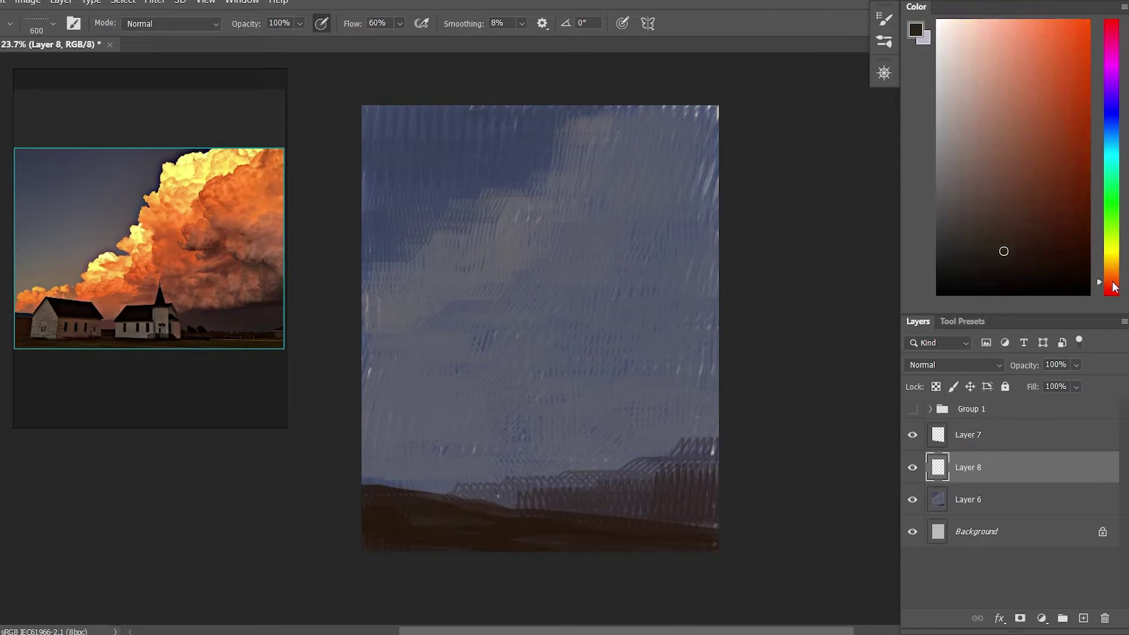
drag(1035, 63, 1059, 37)
mouse_move(659, 118)
mouse_down()
mouse_move(639, 190)
mouse_move(610, 208)
mouse_move(681, 168)
mouse_move(580, 259)
mouse_move(537, 265)
mouse_move(534, 295)
mouse_move(492, 299)
mouse_move(476, 326)
mouse_move(384, 388)
mouse_move(434, 370)
mouse_move(380, 452)
mouse_move(421, 425)
mouse_move(466, 460)
mouse_move(478, 517)
mouse_move(484, 480)
mouse_move(518, 465)
mouse_move(534, 475)
mouse_move(532, 464)
mouse_move(607, 427)
mouse_move(618, 441)
mouse_move(717, 426)
mouse_move(600, 418)
mouse_move(530, 334)
mouse_move(722, 285)
mouse_up()
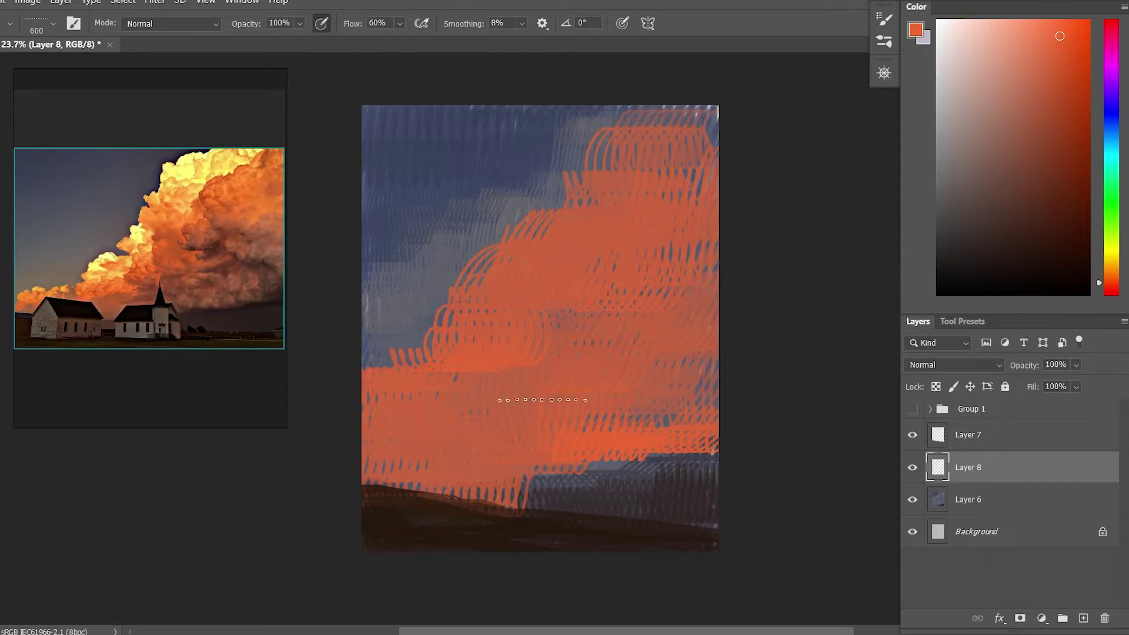
Paint bright yellow light along the orange cloud's upper-left edge and into its body with a smaller brush.
key(bracketleft)
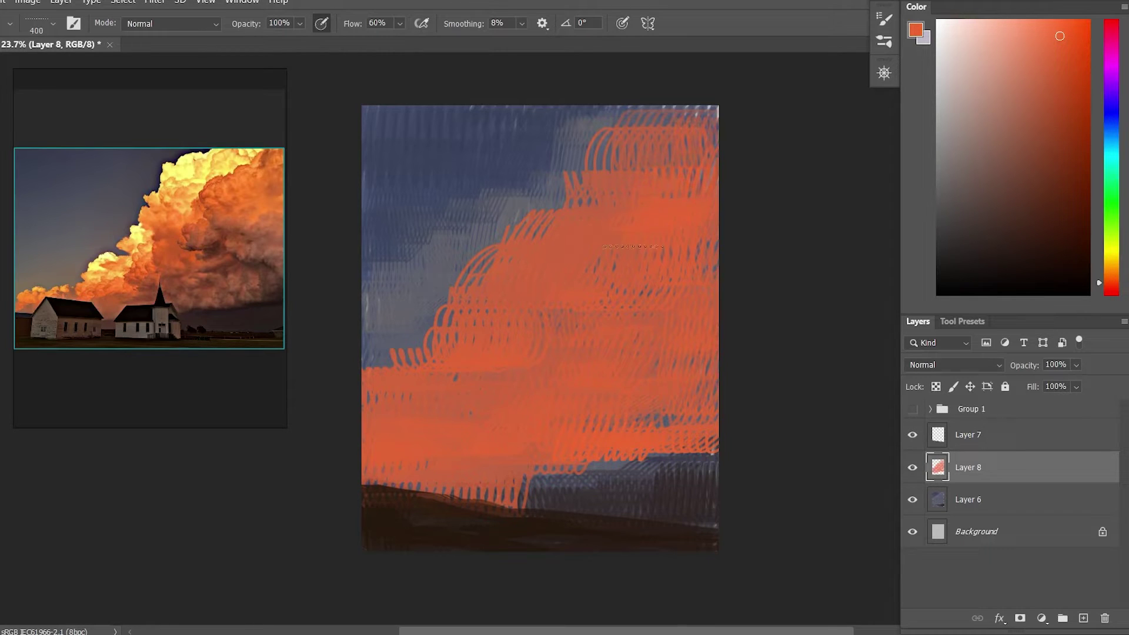
click(1116, 259)
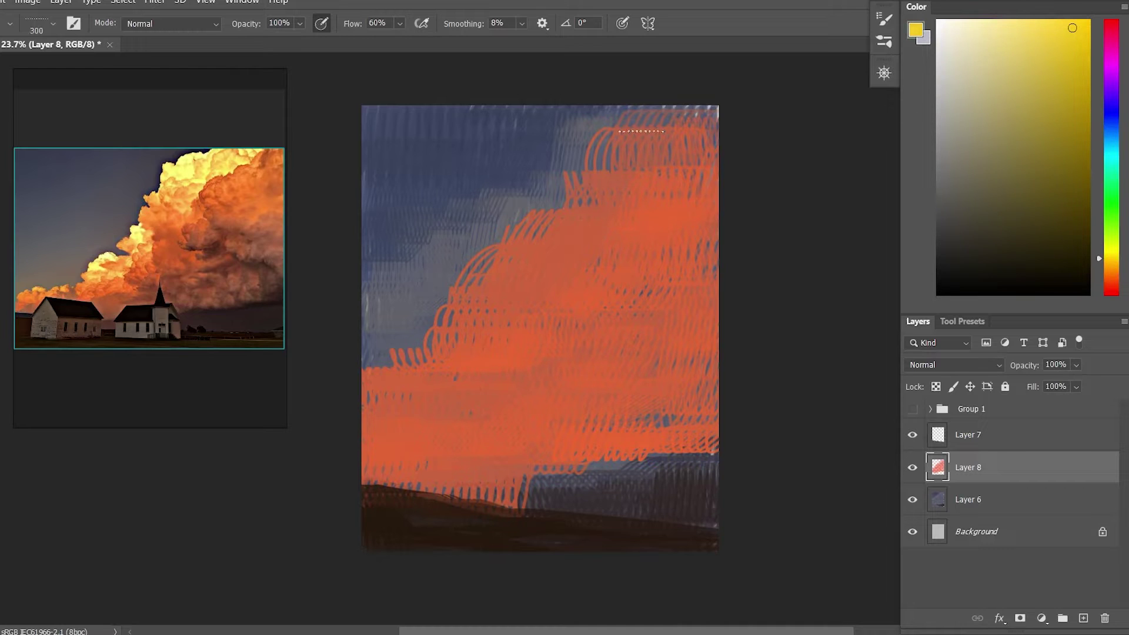
mouse_move(659, 122)
mouse_down()
mouse_move(606, 151)
mouse_move(589, 178)
mouse_move(587, 170)
mouse_move(560, 179)
mouse_move(560, 226)
mouse_move(576, 209)
mouse_move(548, 241)
mouse_move(544, 229)
mouse_move(531, 237)
mouse_move(488, 304)
mouse_move(485, 288)
mouse_move(500, 287)
mouse_move(451, 360)
mouse_move(414, 369)
mouse_move(394, 389)
mouse_move(395, 367)
mouse_move(400, 389)
mouse_move(371, 392)
mouse_up()
mouse_move(490, 365)
mouse_down()
mouse_move(535, 318)
mouse_move(579, 302)
mouse_move(612, 226)
mouse_move(665, 173)
mouse_move(697, 162)
mouse_up()
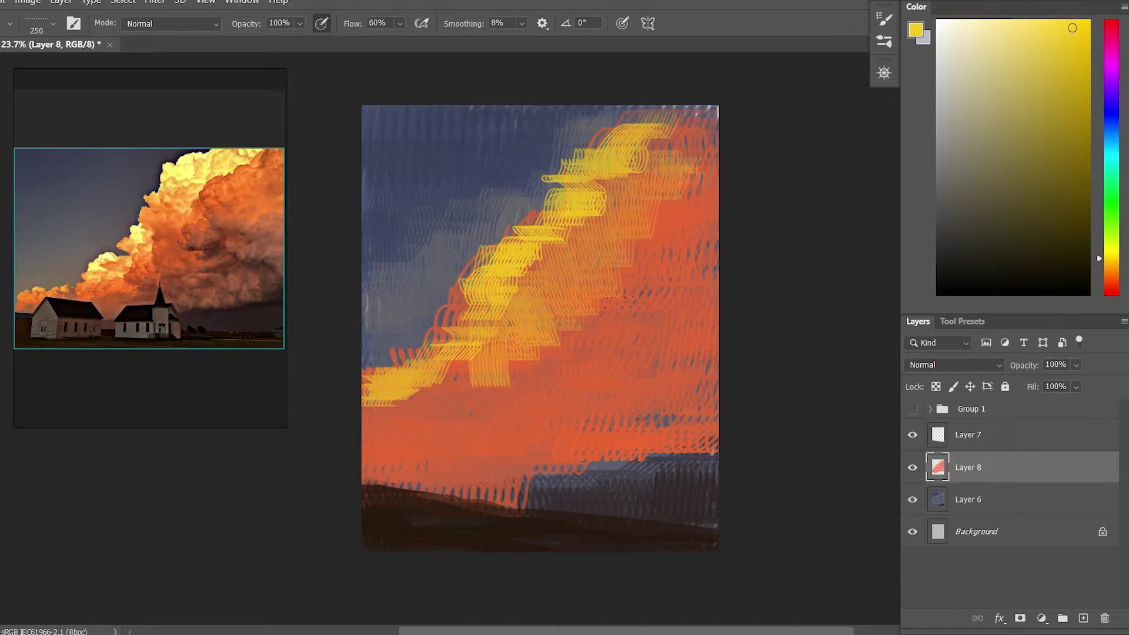
mouse_move(491, 344)
mouse_down()
mouse_move(610, 285)
mouse_move(693, 223)
mouse_move(624, 199)
mouse_up()
Break up the yellow area in the upper right of the cloud with strokes of sampled orange.
mouse_move(658, 291)
alt+mouse_down()
mouse_move(676, 182)
mouse_move(680, 201)
mouse_move(668, 183)
mouse_move(591, 245)
mouse_move(614, 266)
alt+mouse_up()
key(])
drag(661, 226, 677, 211)
Add pale yellow highlight strokes down the cloud's lit diagonal edge.
alt+click(601, 159)
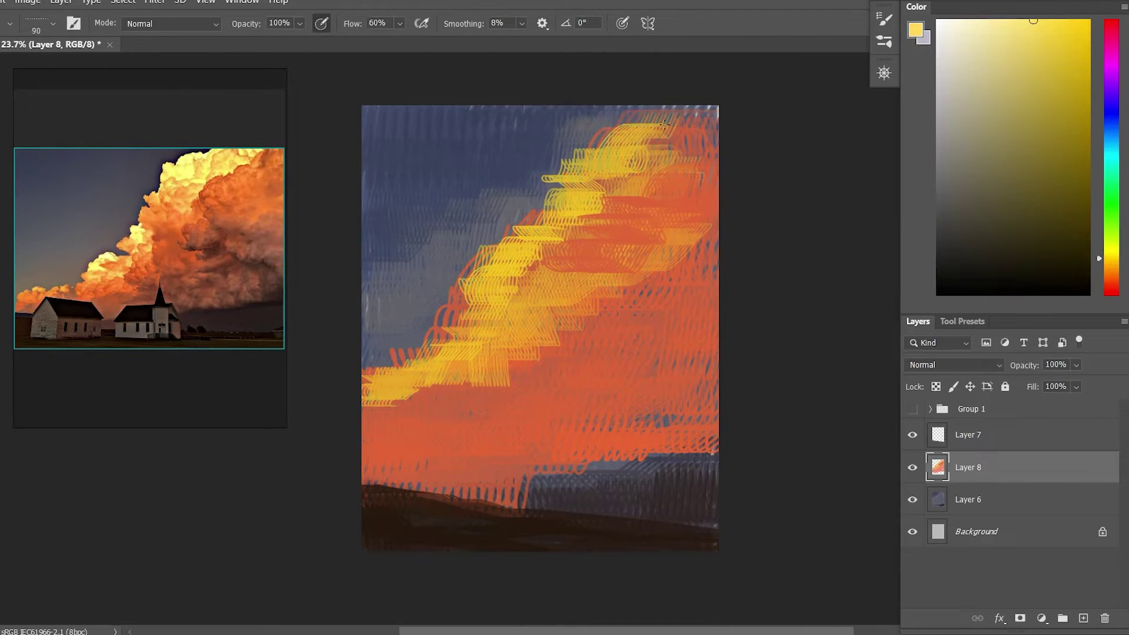
mouse_move(688, 105)
mouse_down()
mouse_move(653, 141)
mouse_move(644, 124)
mouse_move(569, 178)
mouse_move(618, 175)
mouse_up()
mouse_move(583, 220)
mouse_down()
mouse_move(559, 206)
mouse_move(636, 199)
mouse_move(517, 235)
mouse_move(630, 224)
mouse_up()
mouse_move(518, 262)
mouse_down()
mouse_move(499, 285)
mouse_move(563, 293)
mouse_move(526, 261)
mouse_up()
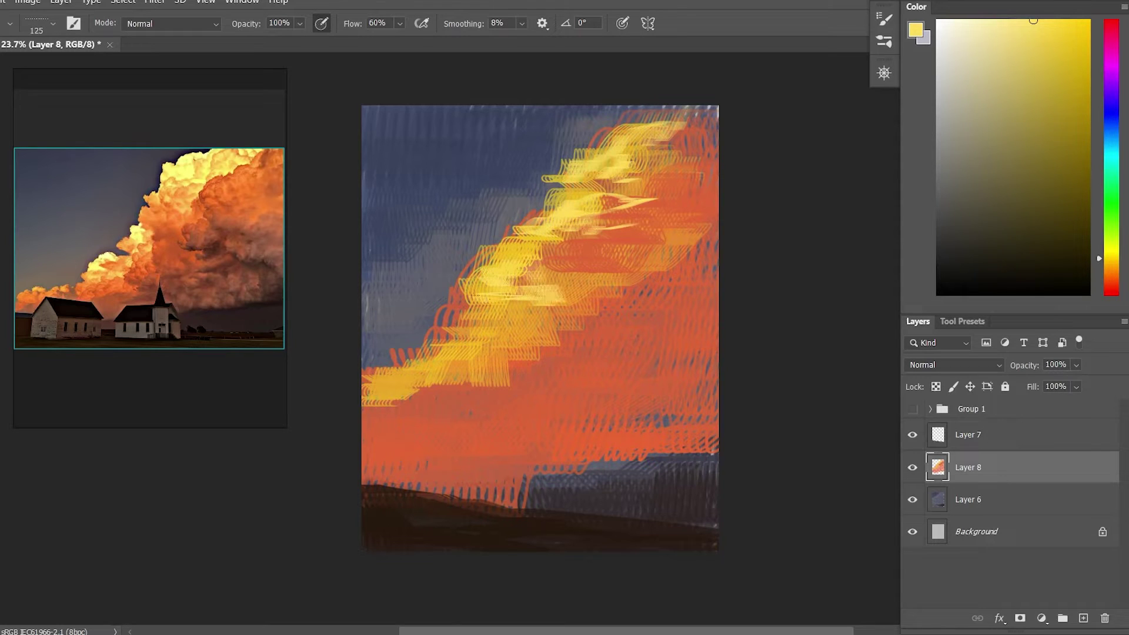
mouse_move(478, 297)
mouse_down()
mouse_move(465, 270)
mouse_move(481, 265)
mouse_move(464, 312)
mouse_move(421, 355)
mouse_move(436, 353)
mouse_move(385, 397)
mouse_up()
Sample the dark cloud bank's colour and paint translucent shadows into the lower-left and upper-right cloud with a size 150 brush.
alt+click(406, 320)
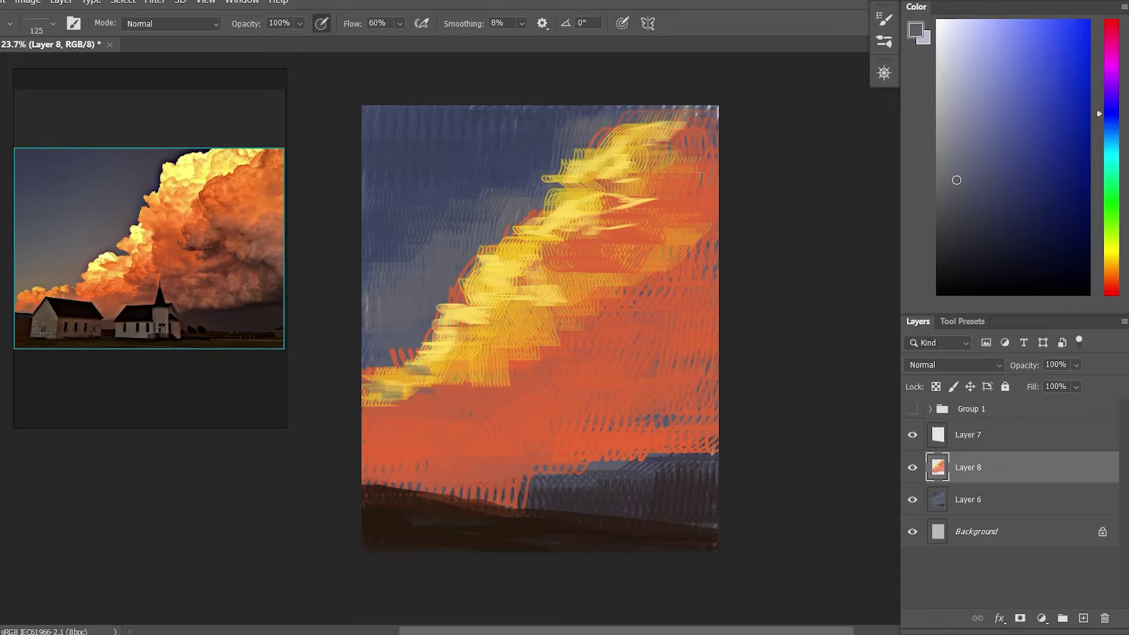
alt+click(560, 490)
mouse_move(445, 348)
mouse_down()
mouse_move(459, 385)
mouse_move(372, 419)
mouse_up()
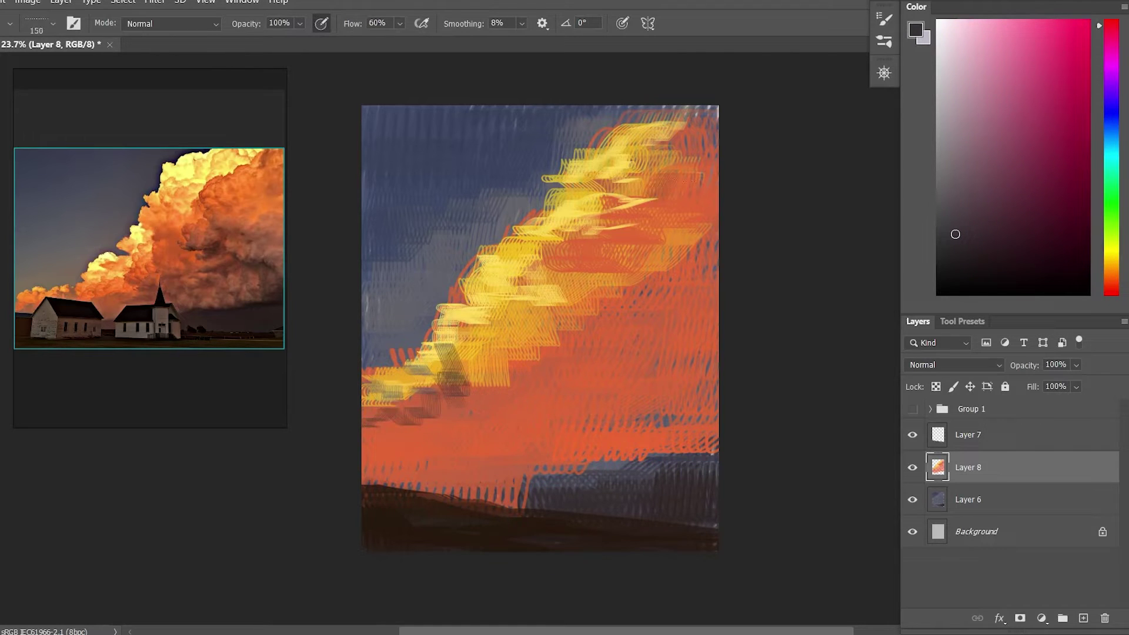
drag(656, 206, 563, 258)
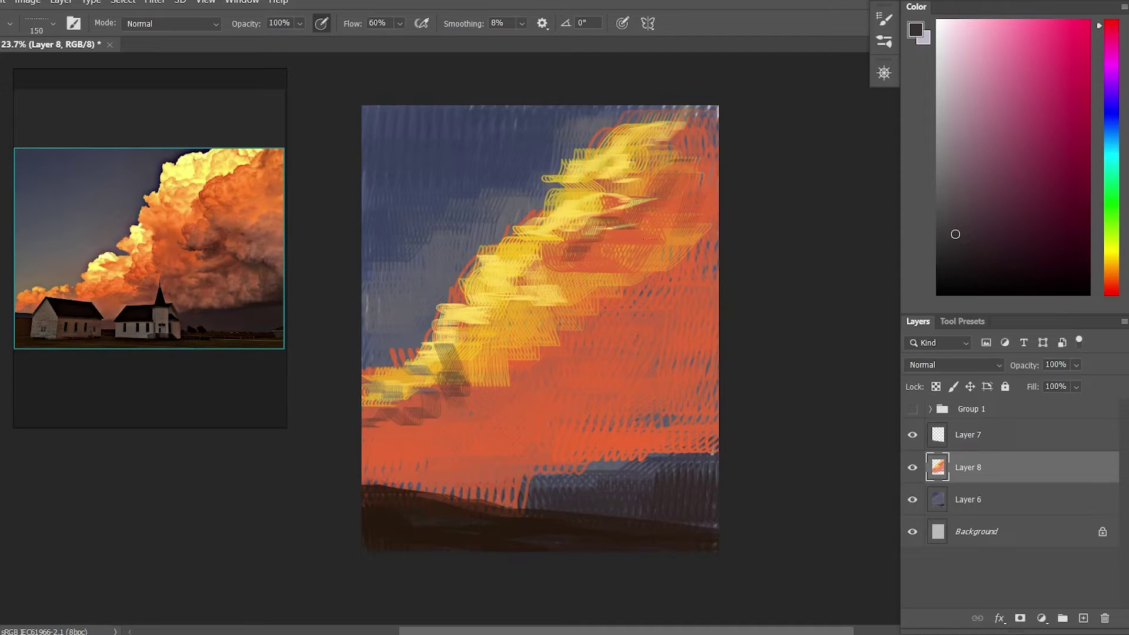
Paint dark translucent shadow strokes across the middle right of the orange cloud, enlarging the brush to size 300.
mouse_move(622, 297)
mouse_down()
mouse_move(638, 344)
mouse_move(684, 342)
mouse_up()
drag(680, 322, 708, 351)
key(bracketright)
key(bracketright)
key(bracketright)
mouse_move(634, 336)
mouse_down()
mouse_move(556, 361)
mouse_move(682, 376)
mouse_move(687, 387)
mouse_move(697, 360)
mouse_move(708, 378)
mouse_up()
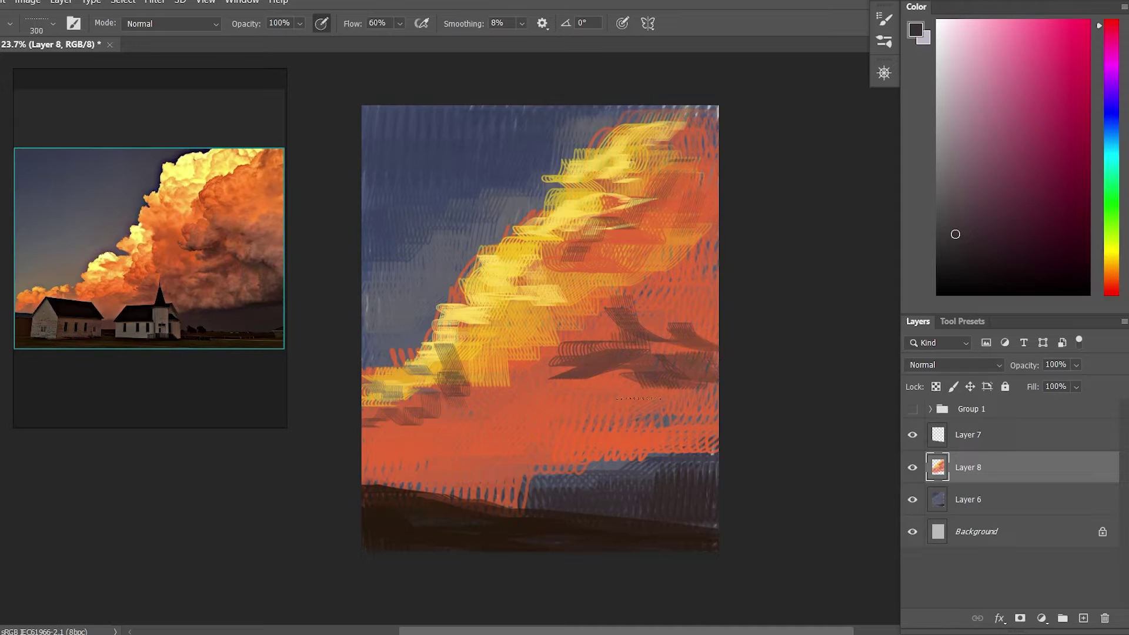
Glaze sampled sky grey into the lower cloud, and add a muted, desaturated orange to the shadow at its right edge.
alt+click(447, 267)
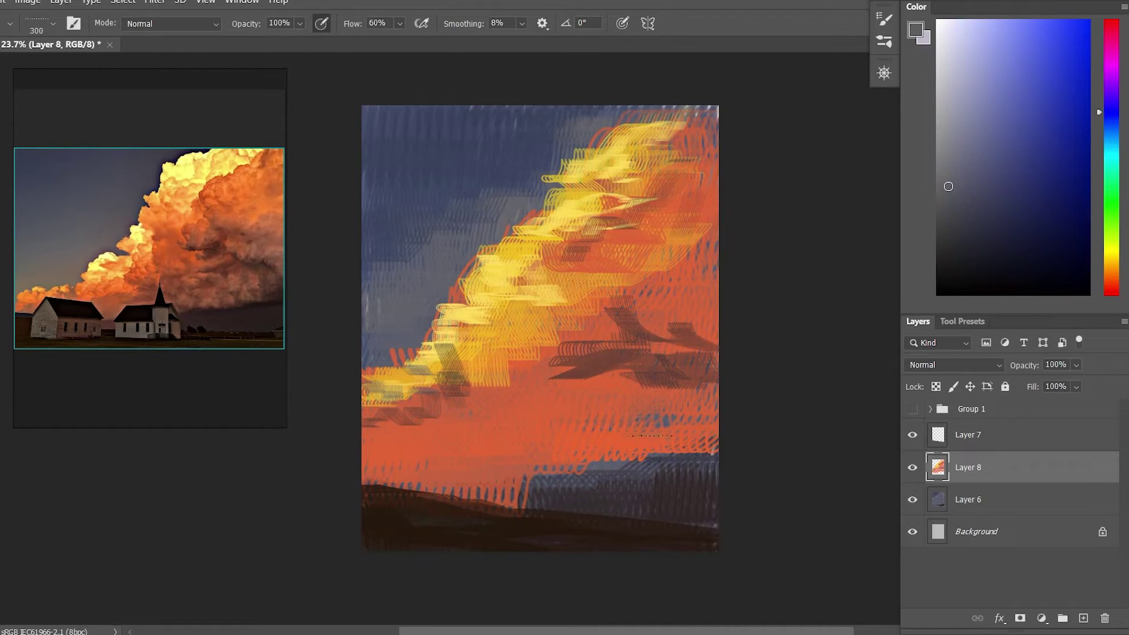
drag(523, 458, 504, 449)
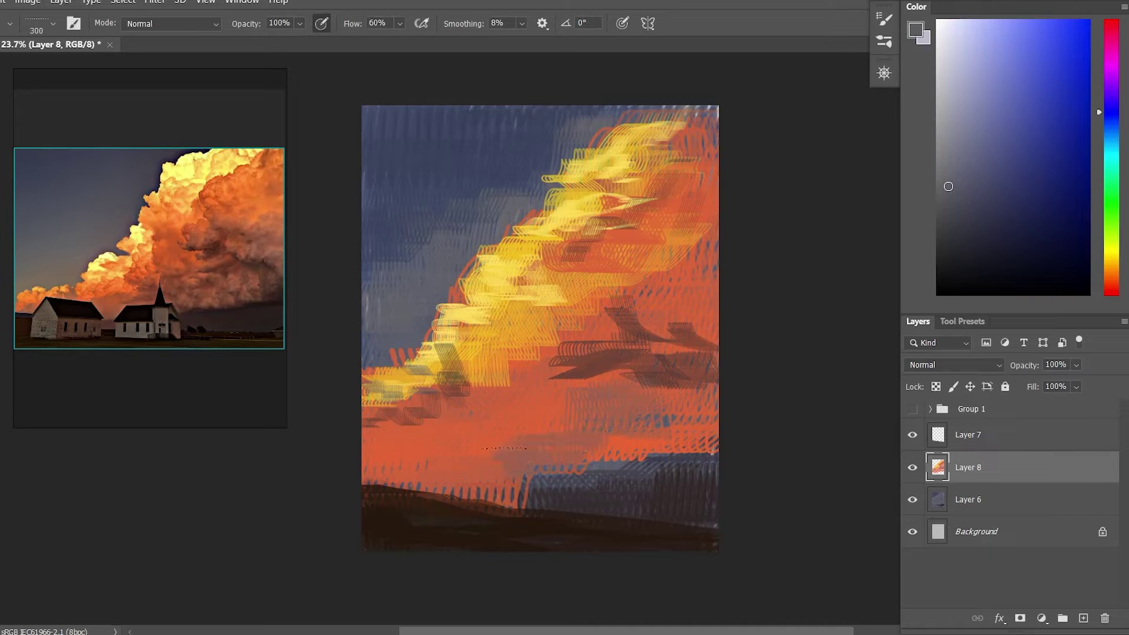
key(alt)
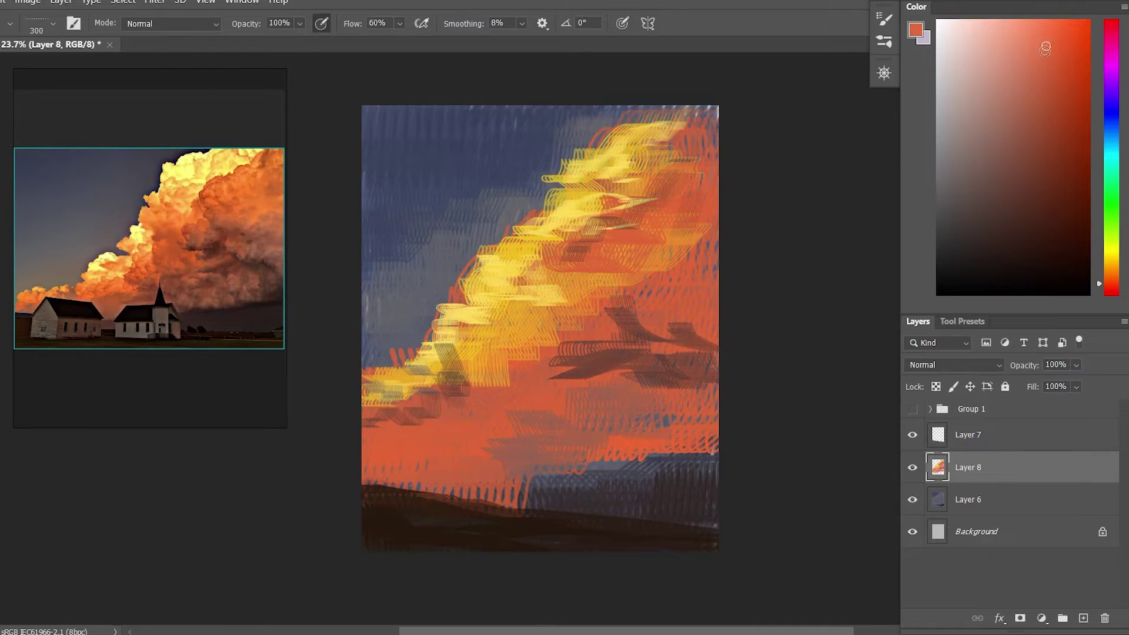
mouse_move(1047, 50)
mouse_down()
mouse_move(977, 62)
mouse_move(982, 105)
mouse_move(969, 106)
mouse_up()
drag(713, 348, 673, 333)
Paint reddish-brown shadows with the size 300 brush across the cloud's lower body and up its right side.
drag(983, 187, 1014, 167)
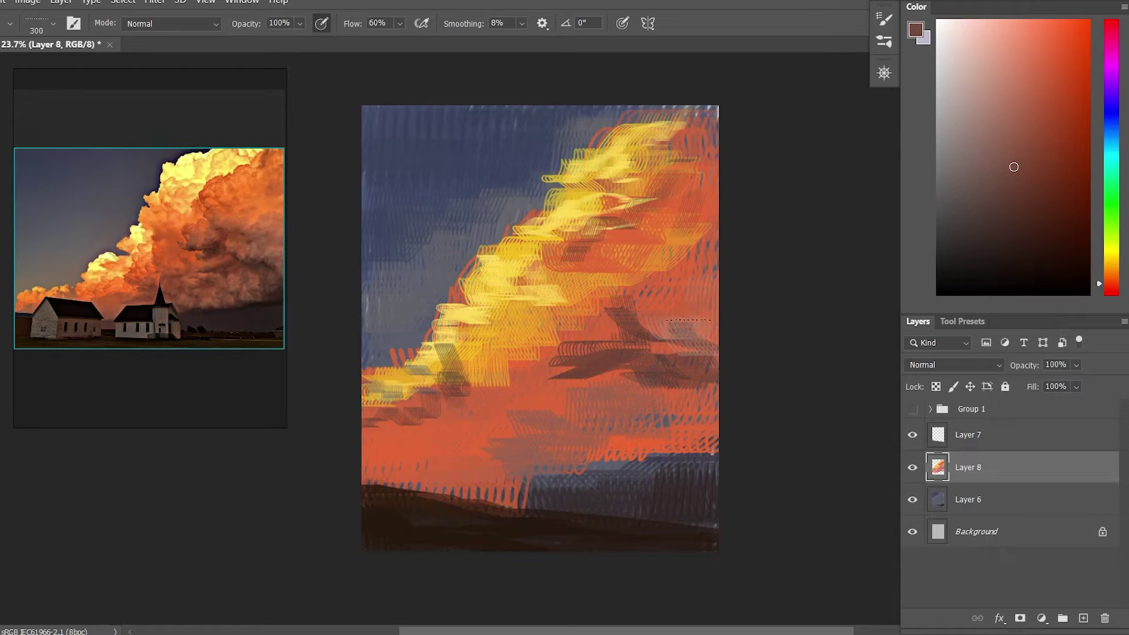
mouse_move(688, 321)
mouse_down()
mouse_move(704, 346)
mouse_move(693, 349)
mouse_move(692, 416)
mouse_move(662, 433)
mouse_move(607, 423)
mouse_move(555, 373)
mouse_move(522, 434)
mouse_move(537, 440)
mouse_move(438, 456)
mouse_move(482, 489)
mouse_up()
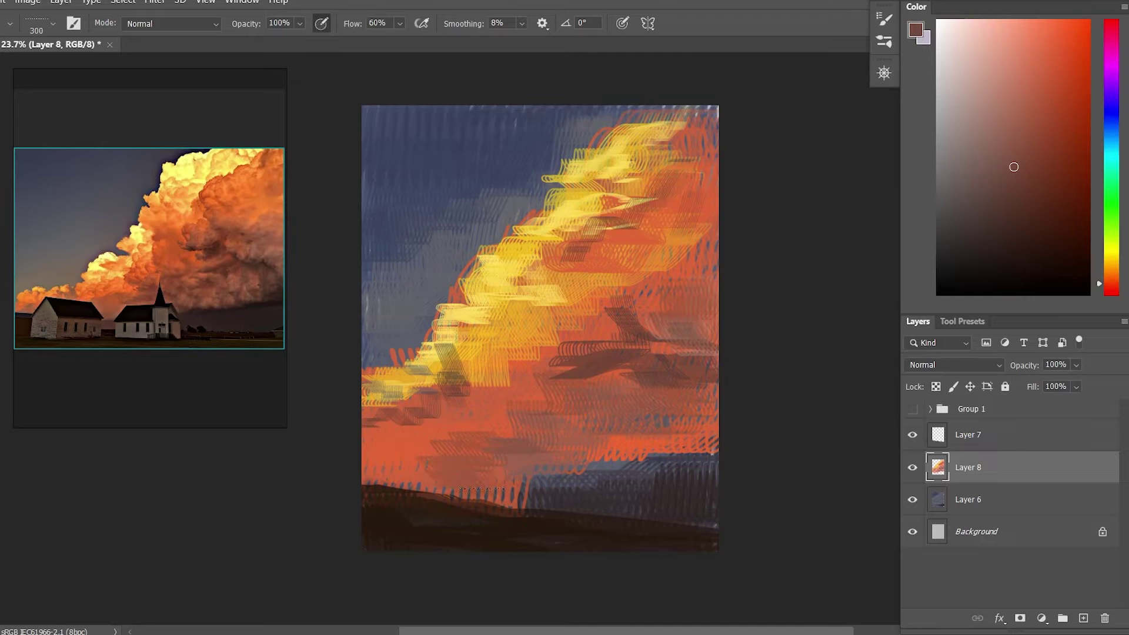
drag(427, 446, 383, 463)
mouse_move(509, 458)
mouse_down()
mouse_move(626, 435)
mouse_move(567, 435)
mouse_move(683, 443)
mouse_up()
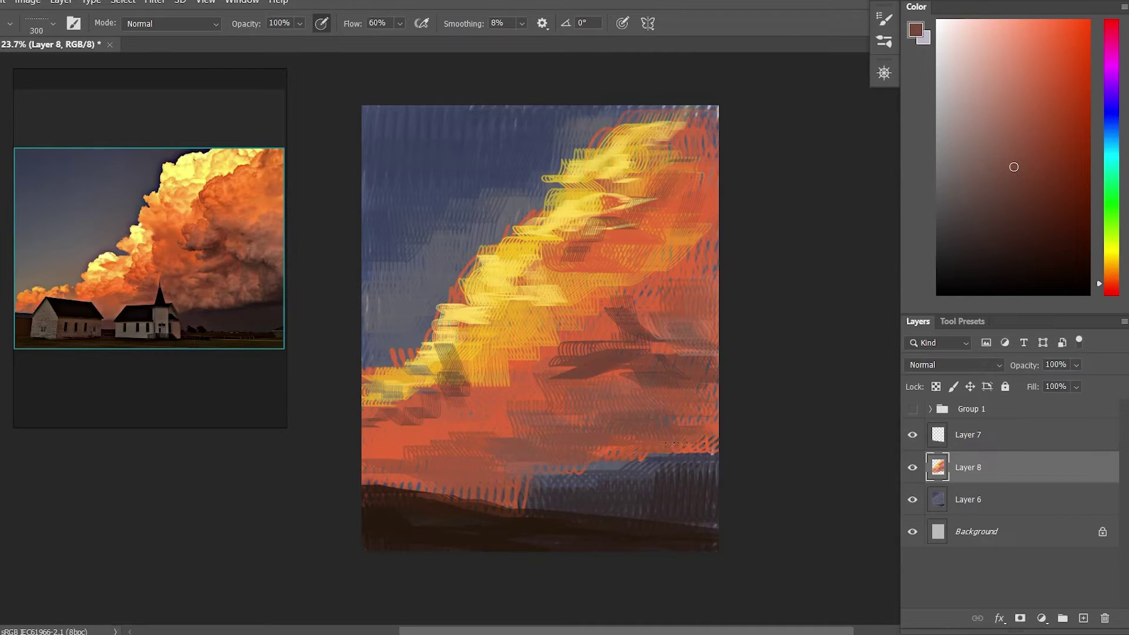
mouse_move(689, 402)
mouse_down()
mouse_move(620, 397)
mouse_move(547, 459)
mouse_up()
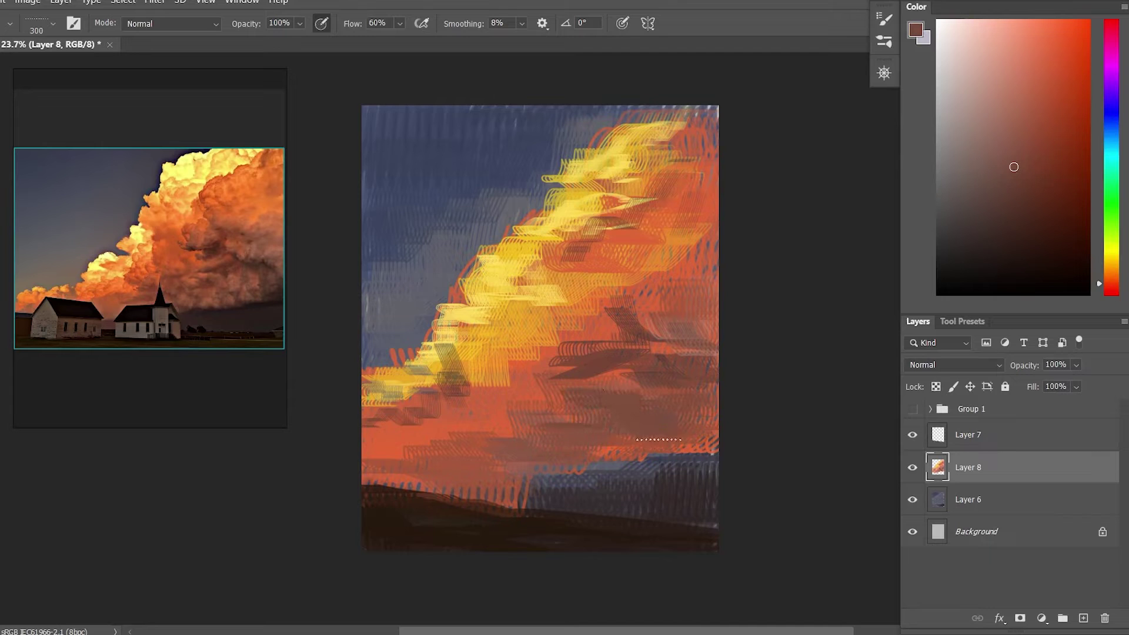
mouse_move(713, 357)
mouse_down()
mouse_move(707, 321)
mouse_move(693, 320)
mouse_move(721, 292)
mouse_move(698, 283)
mouse_up()
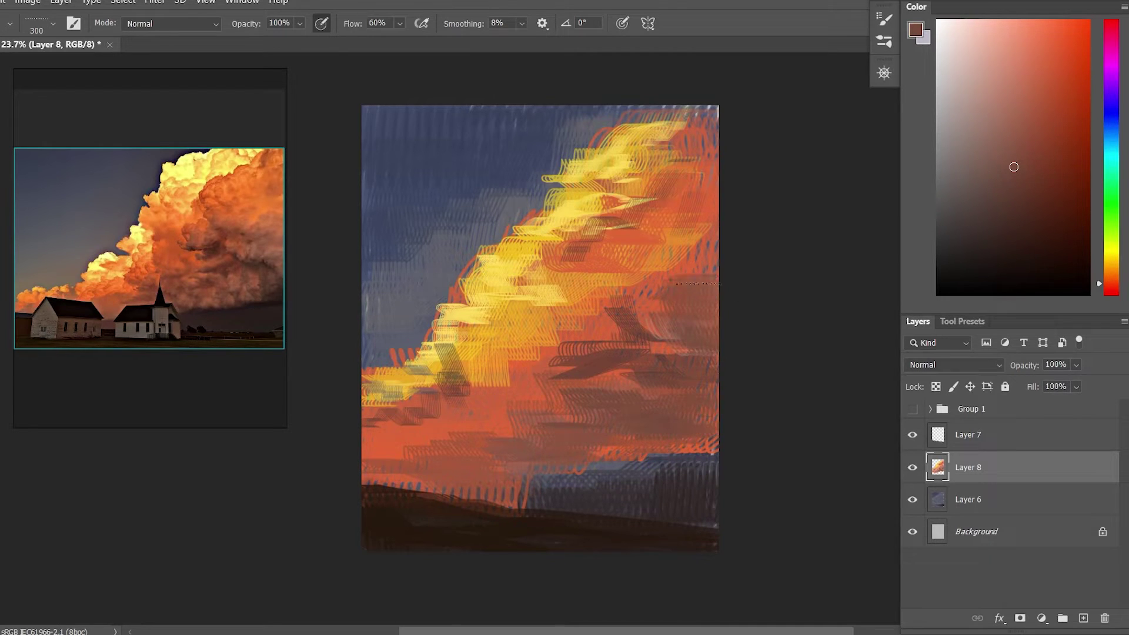
Layer light dusty pink and beige strokes over the brown shadows and lower-left cloud, reducing the brush to size 175.
alt+click(693, 295)
click(997, 86)
drag(984, 93, 983, 96)
mouse_move(706, 291)
mouse_down()
mouse_move(655, 302)
mouse_move(697, 348)
mouse_move(718, 337)
mouse_move(696, 385)
mouse_move(637, 412)
mouse_move(593, 385)
mouse_move(703, 422)
mouse_move(702, 432)
mouse_move(637, 435)
mouse_move(642, 450)
mouse_move(595, 470)
mouse_move(579, 446)
mouse_move(560, 441)
mouse_move(536, 466)
mouse_up()
key(bracketleft)
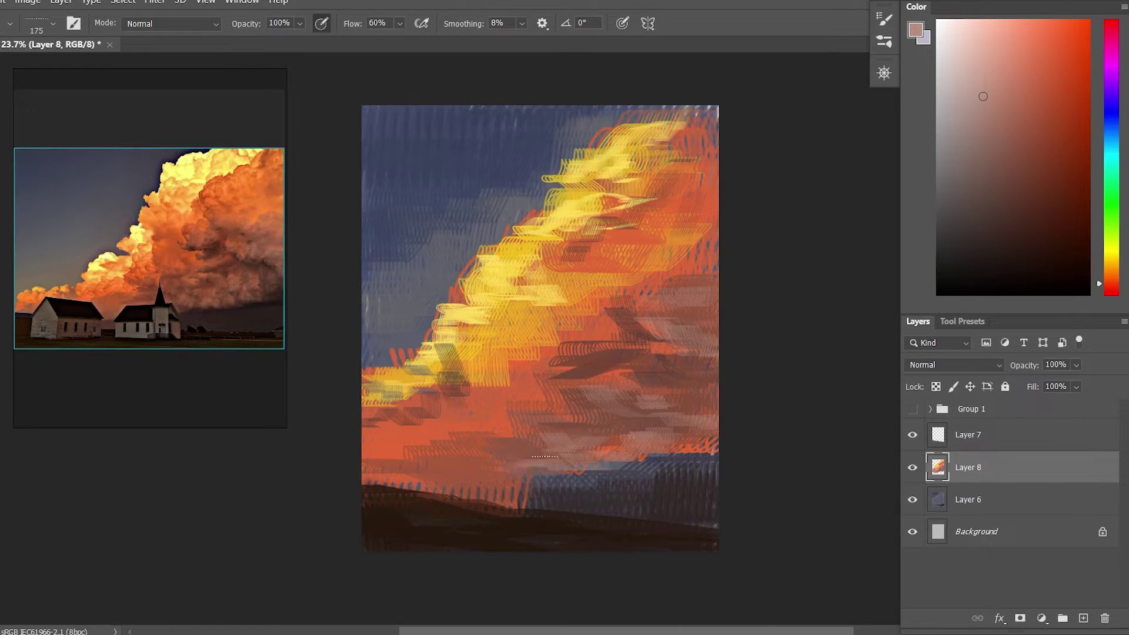
click(1115, 277)
mouse_move(656, 439)
mouse_down()
mouse_move(634, 414)
mouse_move(587, 457)
mouse_move(552, 471)
mouse_move(547, 448)
mouse_move(467, 490)
mouse_move(458, 480)
mouse_move(461, 490)
mouse_move(525, 438)
mouse_move(502, 411)
mouse_move(492, 436)
mouse_move(464, 438)
mouse_move(470, 459)
mouse_move(432, 466)
mouse_move(403, 452)
mouse_move(424, 463)
mouse_move(488, 399)
mouse_move(466, 441)
mouse_move(413, 451)
mouse_move(409, 474)
mouse_move(385, 480)
mouse_up()
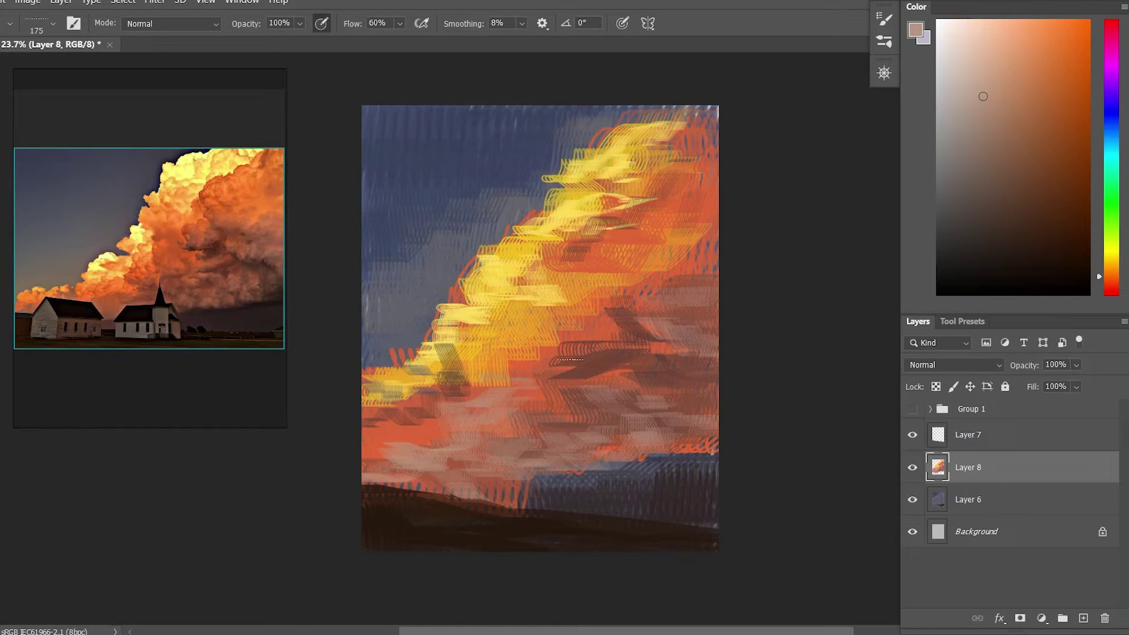
Sample the cloud's orange, make it brighter and more saturated, and paint it through the middle and upper-right body.
alt+click(605, 322)
drag(1038, 54, 1064, 14)
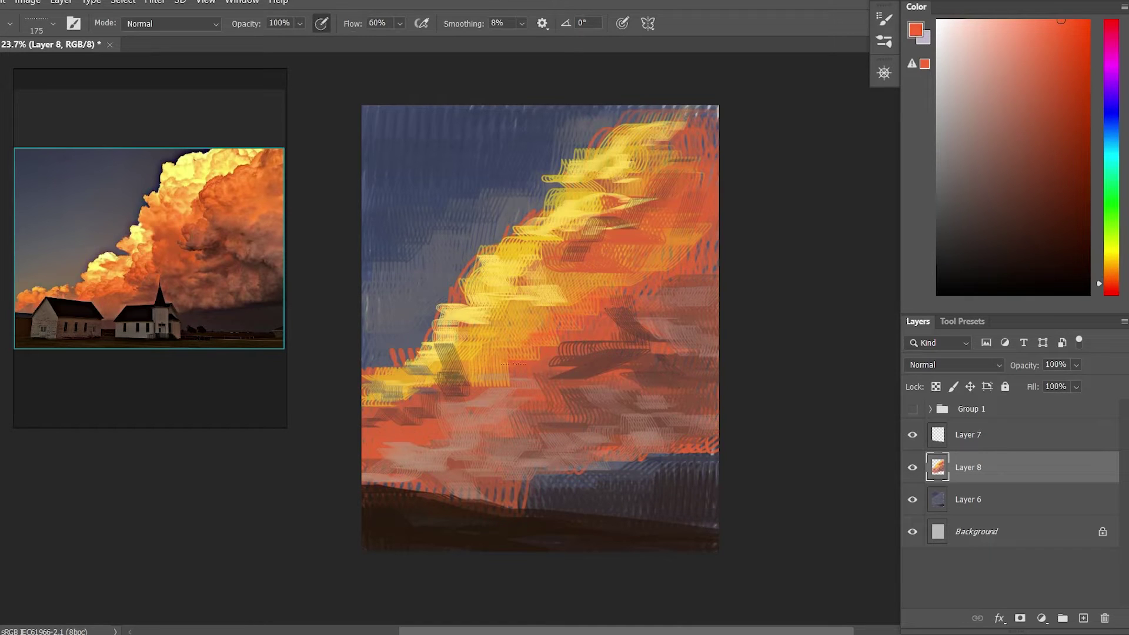
mouse_move(563, 290)
mouse_down()
mouse_move(512, 290)
mouse_move(503, 265)
mouse_move(553, 295)
mouse_up()
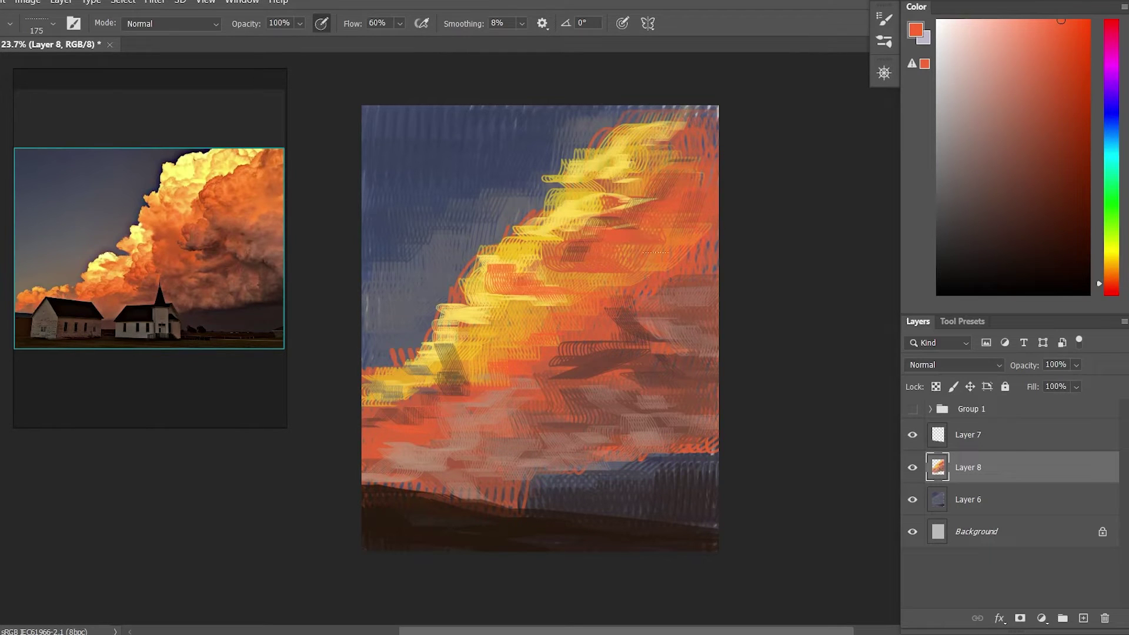
Extend sampled yellow to the cloud's top-right corner and add paler yellow highlights down the lit edge with a size 150 brush.
alt+click(569, 207)
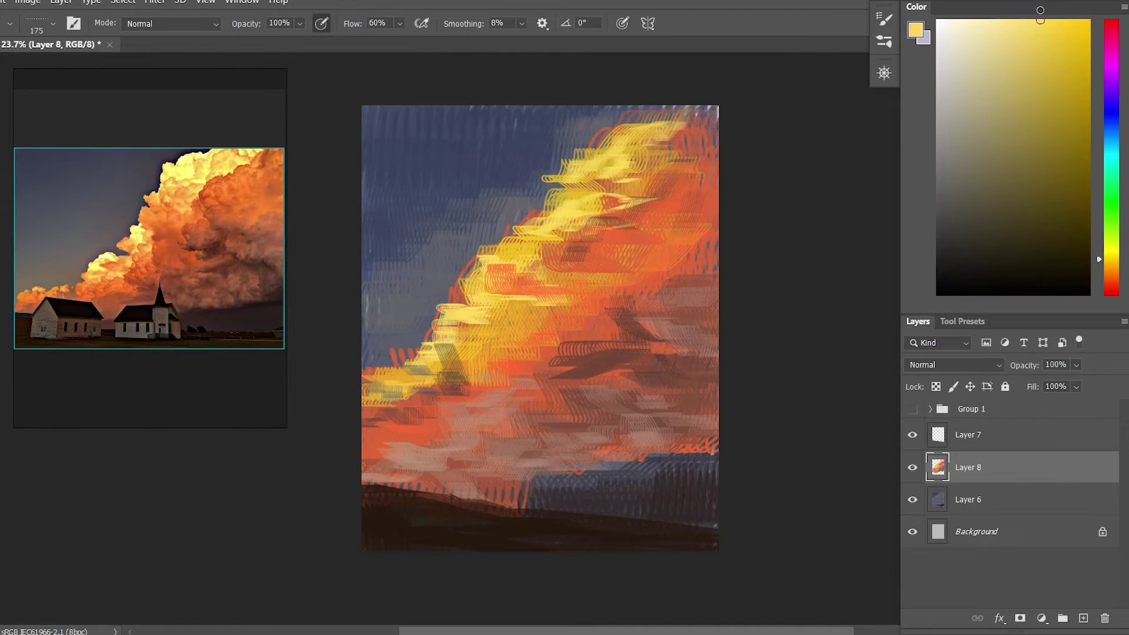
mouse_move(603, 146)
mouse_down()
mouse_move(638, 121)
mouse_move(703, 106)
mouse_move(715, 131)
mouse_move(709, 119)
mouse_move(647, 115)
mouse_up()
drag(979, 50, 1005, 21)
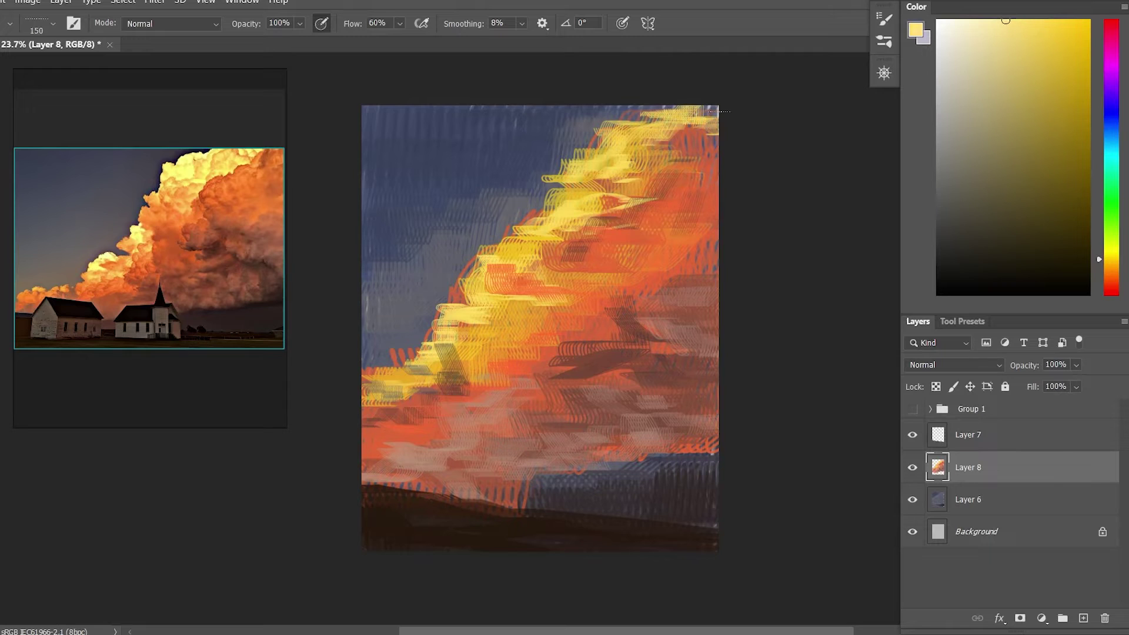
drag(664, 119, 607, 132)
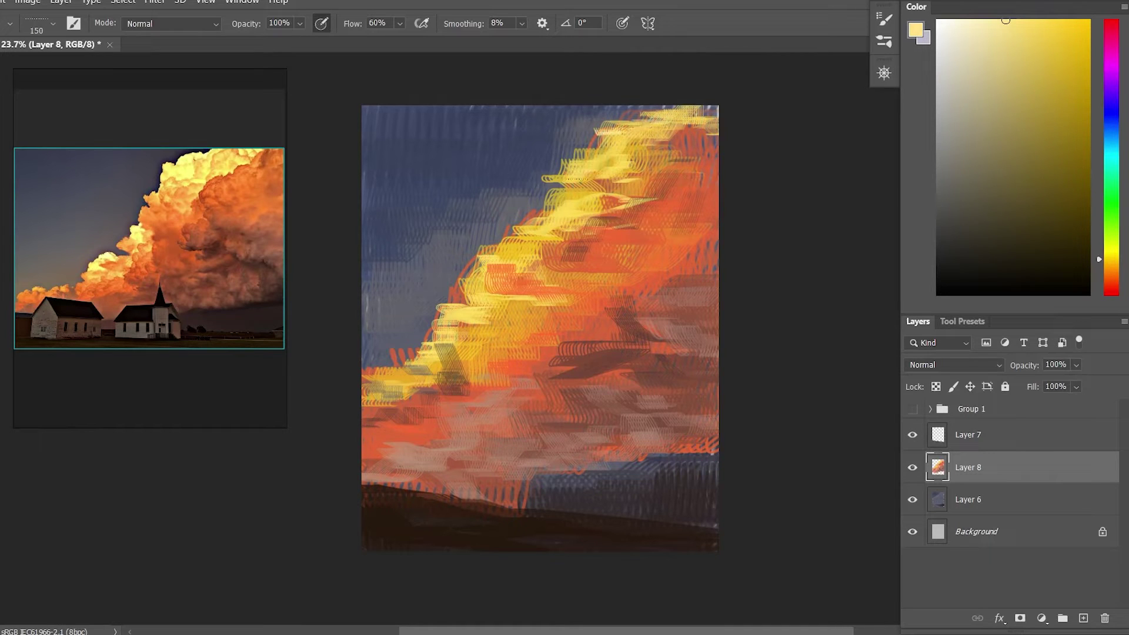
mouse_move(530, 248)
mouse_down()
mouse_move(523, 277)
mouse_move(464, 303)
mouse_move(450, 327)
mouse_up()
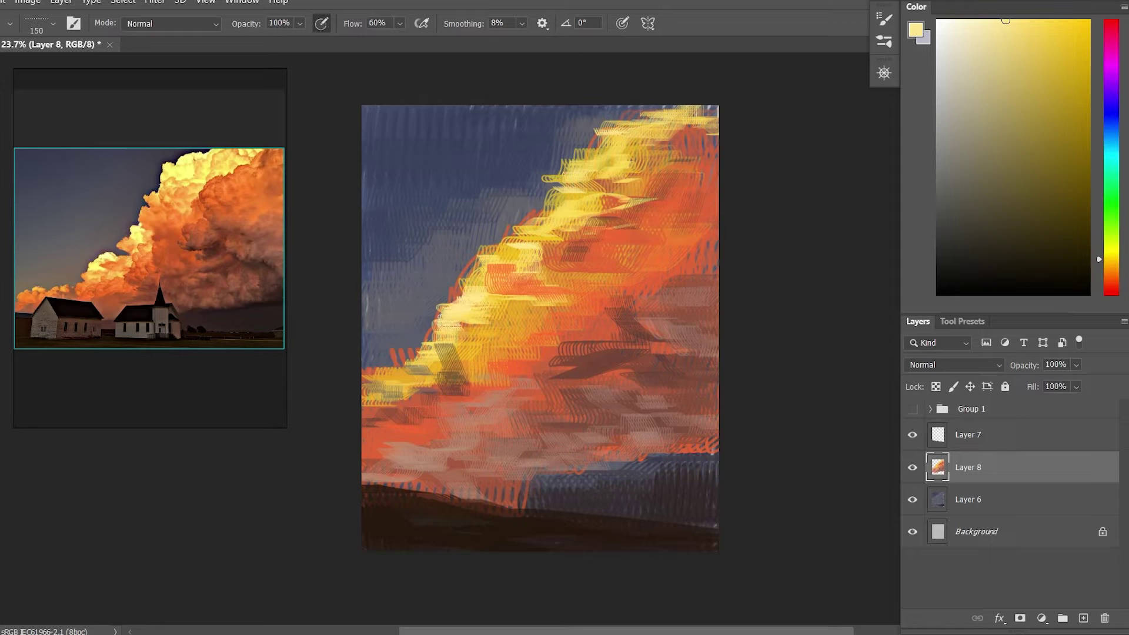
Carve an irregular outline into the cloud's diagonal edge with sampled sky grey, using brush sizes 100 to 125.
alt+click(440, 281)
key(bracketleft)
mouse_move(493, 291)
mouse_down()
mouse_move(465, 277)
mouse_move(481, 285)
mouse_move(470, 268)
mouse_move(486, 278)
mouse_move(547, 197)
mouse_move(543, 179)
mouse_move(580, 151)
mouse_move(580, 129)
mouse_move(662, 108)
mouse_up()
key([)
key([)
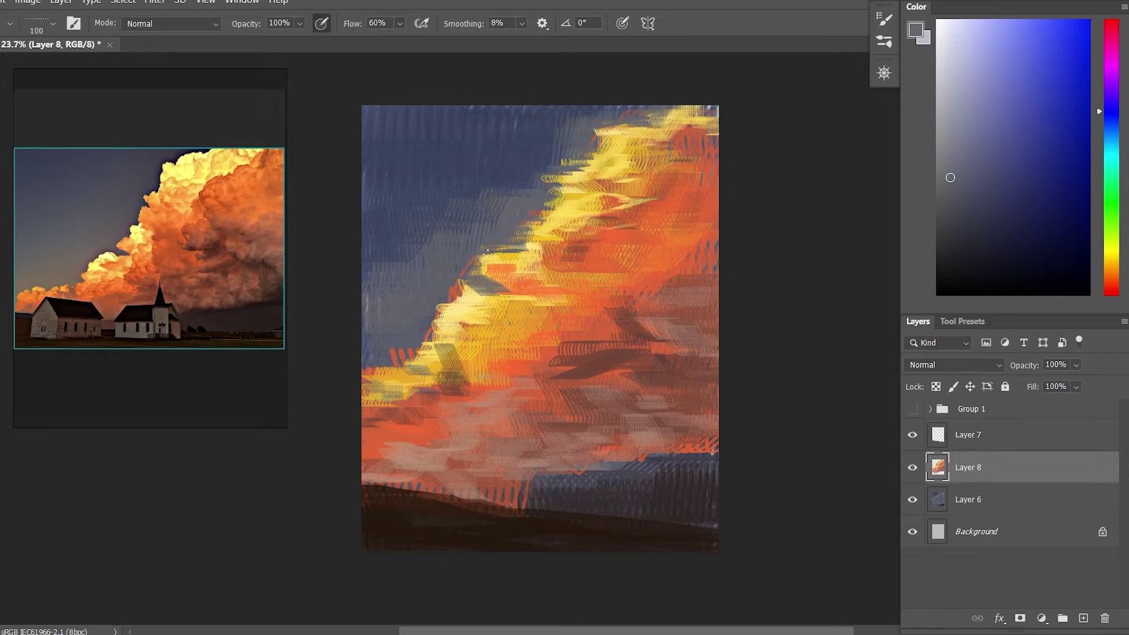
mouse_move(442, 307)
mouse_down()
mouse_move(459, 280)
mouse_move(416, 322)
mouse_move(437, 324)
mouse_move(416, 373)
mouse_move(394, 362)
mouse_move(356, 380)
mouse_up()
key(bracketleft)
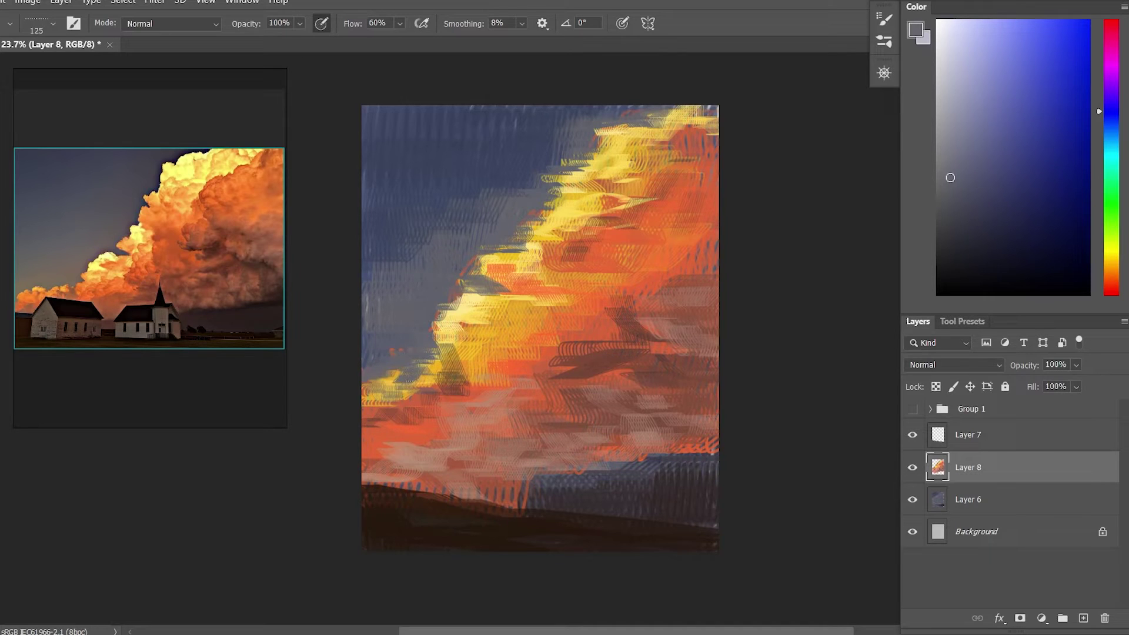
mouse_move(453, 349)
mouse_down()
mouse_move(451, 315)
mouse_move(473, 313)
mouse_move(476, 289)
mouse_move(505, 293)
mouse_move(511, 261)
mouse_move(550, 235)
mouse_move(526, 226)
mouse_move(556, 187)
mouse_up()
Restore sampled bright yellow in strokes down the middle and lower part of the cloud's carved edge.
alt+click(567, 222)
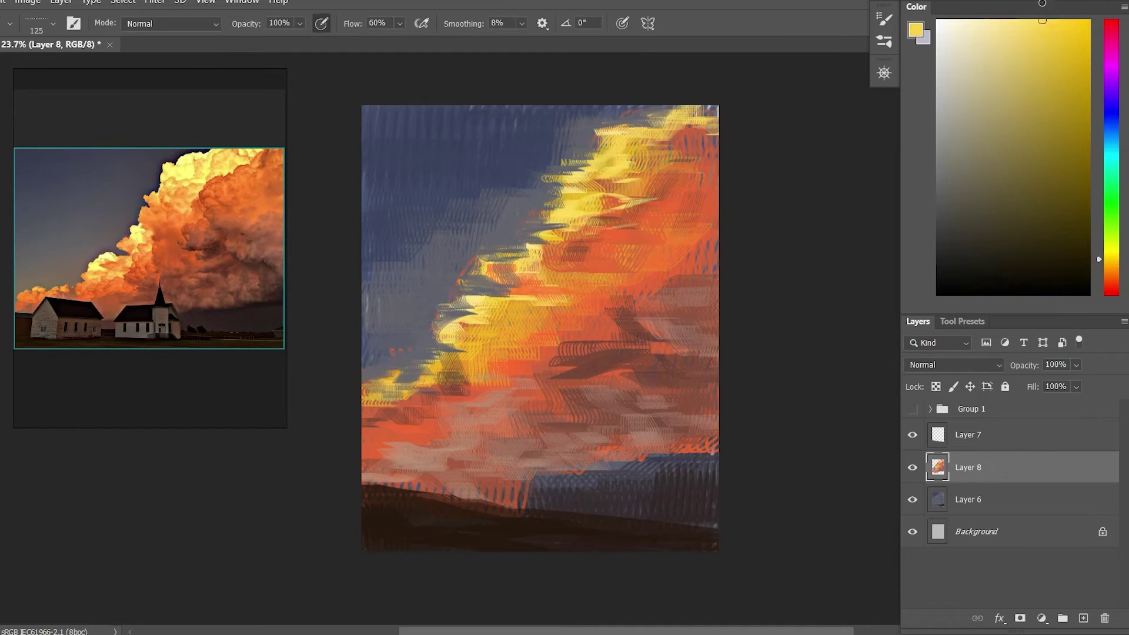
mouse_move(542, 249)
mouse_down()
mouse_move(528, 243)
mouse_move(444, 324)
mouse_move(465, 321)
mouse_move(419, 380)
mouse_up()
key(bracketright)
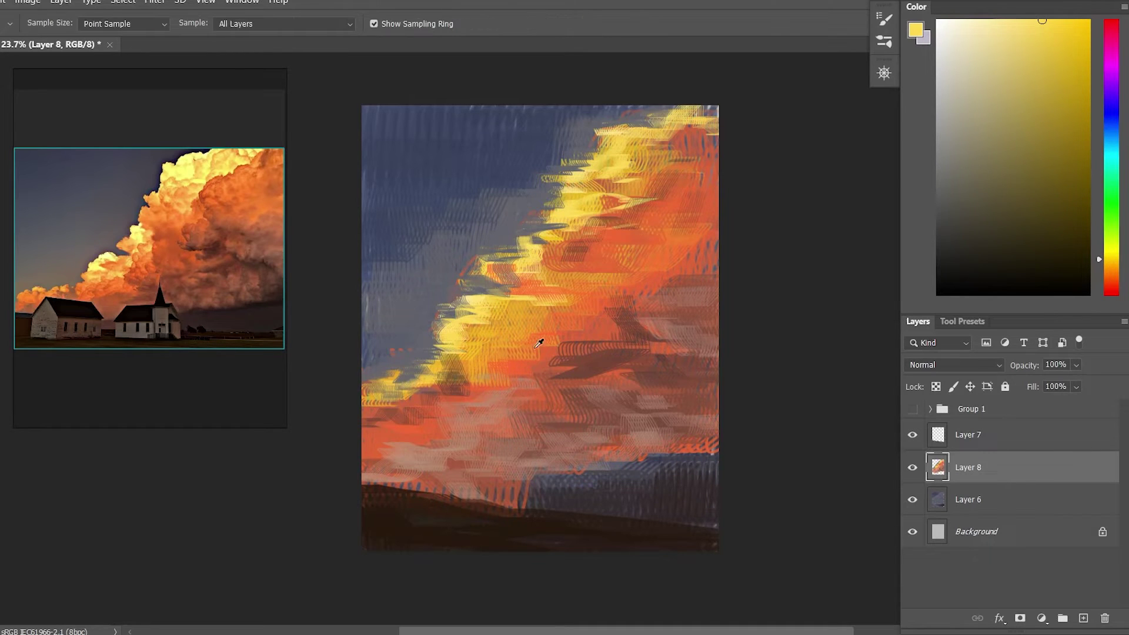
Paint sampled orange strokes over the yellow tail at the lower-left end of the cloud's edge.
alt+click(538, 338)
alt+click(534, 358)
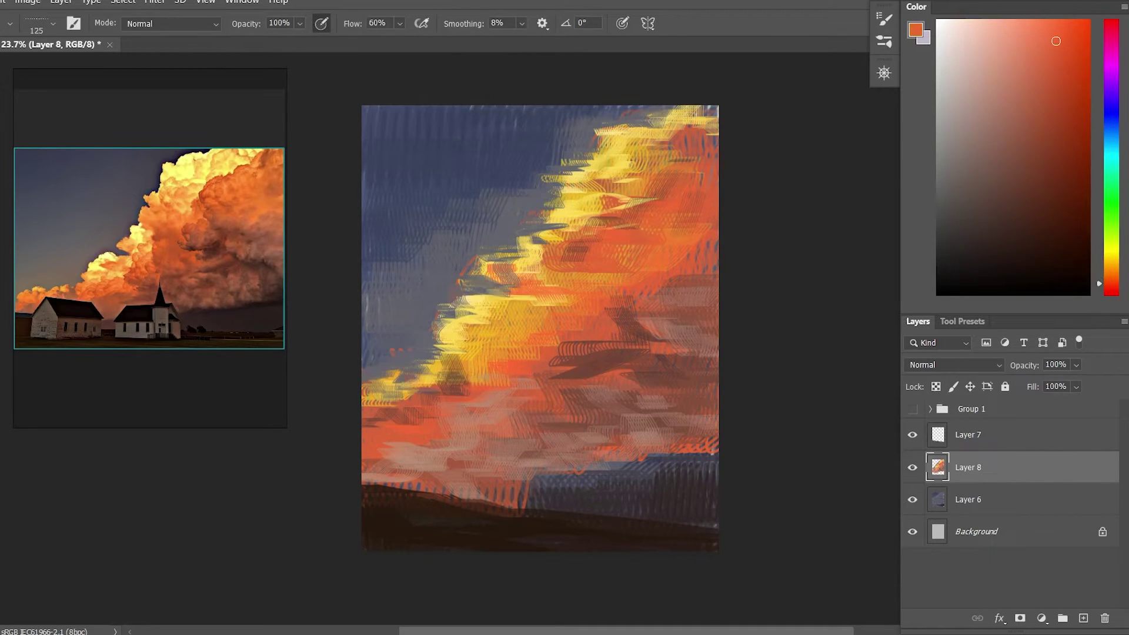
drag(385, 385, 374, 394)
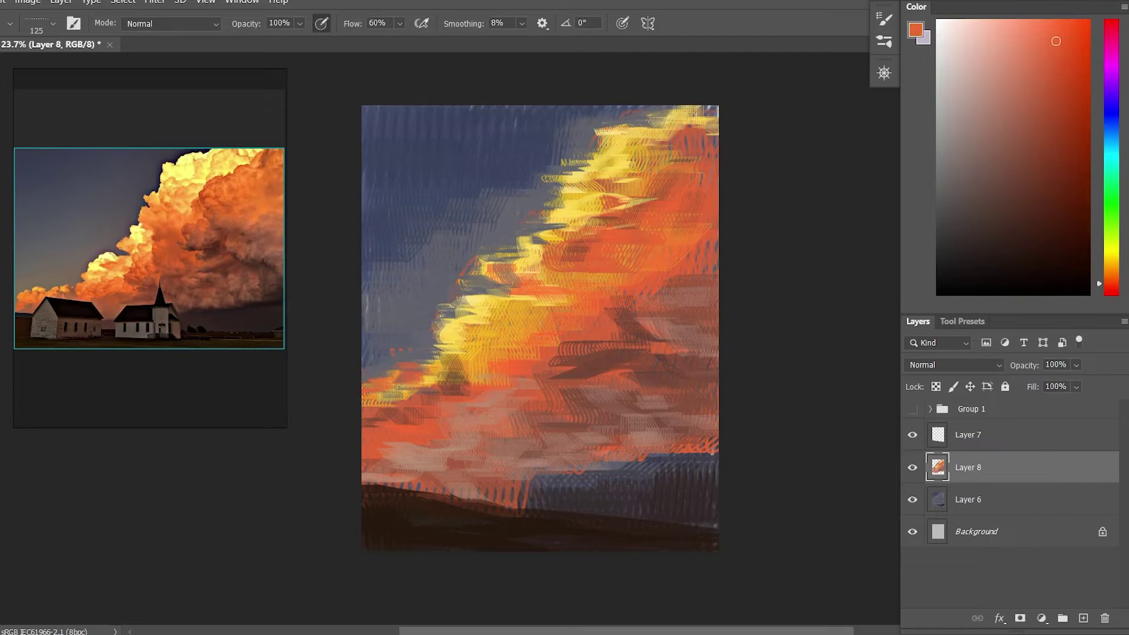
drag(434, 368, 429, 384)
Add pale yellow highlights to the cloud's middle edge and break up the yellow above them with sampled orange strokes.
alt+click(579, 208)
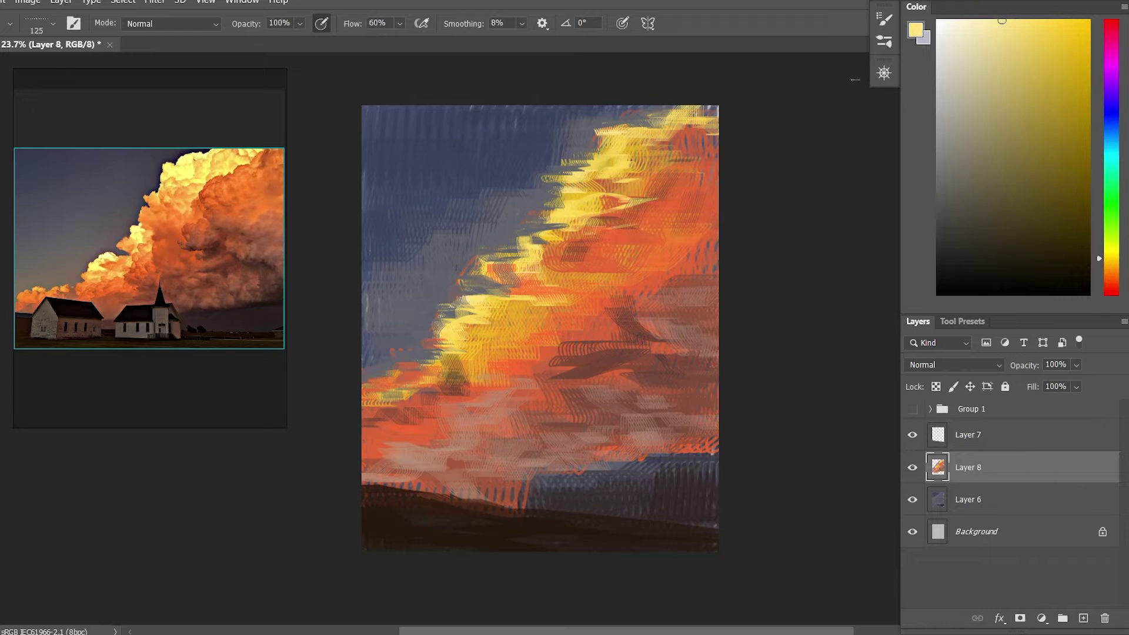
drag(485, 291, 448, 328)
drag(518, 269, 553, 223)
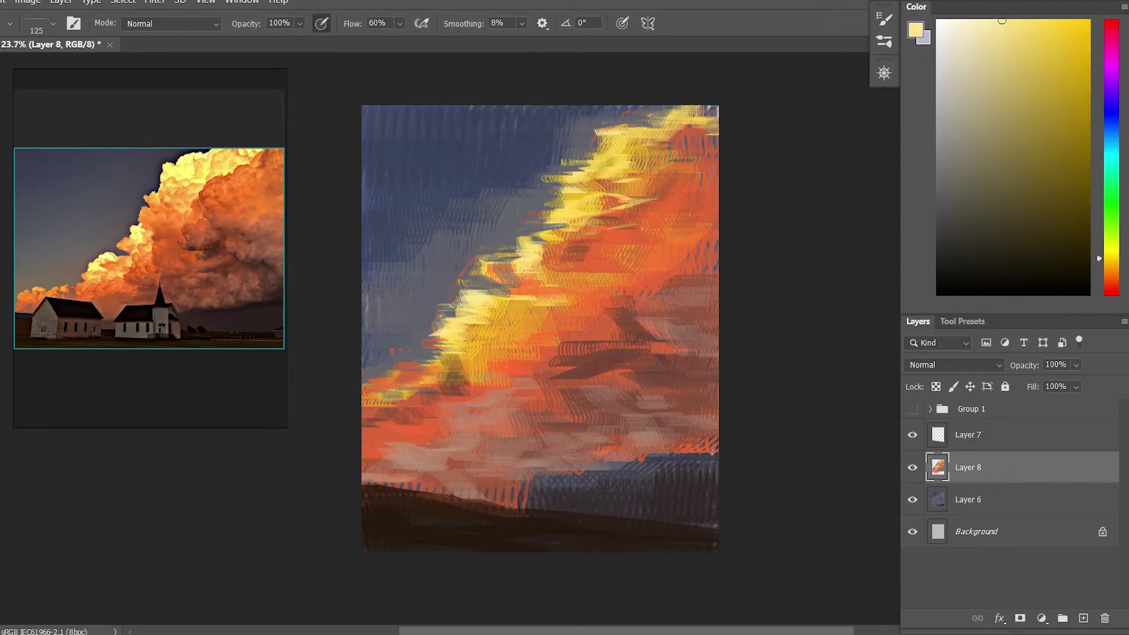
alt+click(600, 260)
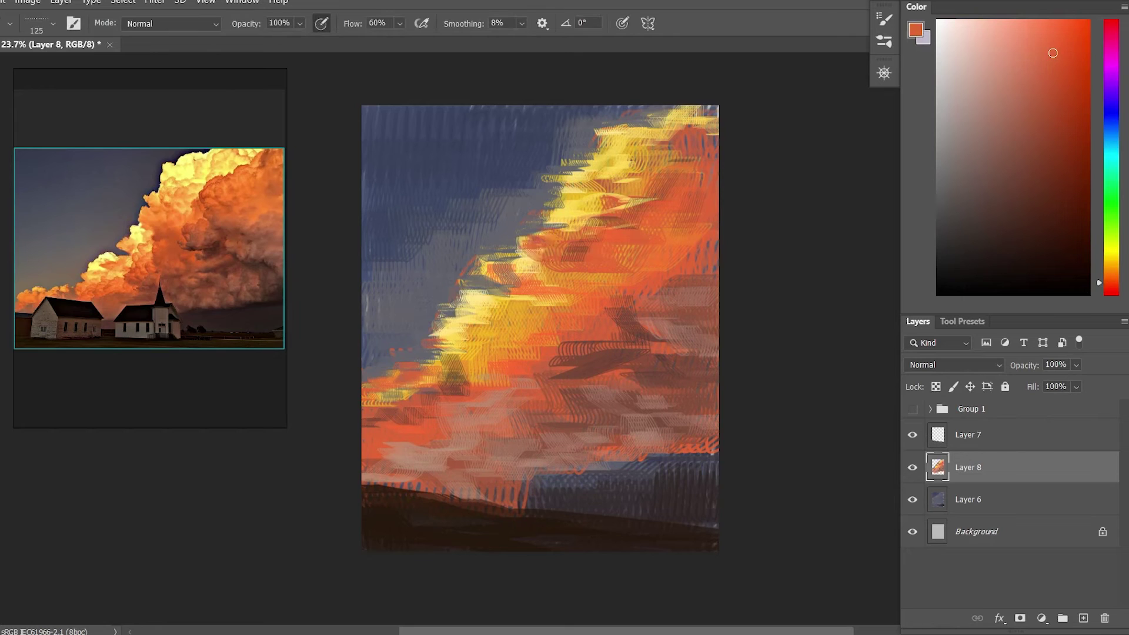
mouse_move(566, 221)
mouse_down()
mouse_move(549, 213)
mouse_move(590, 217)
mouse_move(612, 176)
mouse_up()
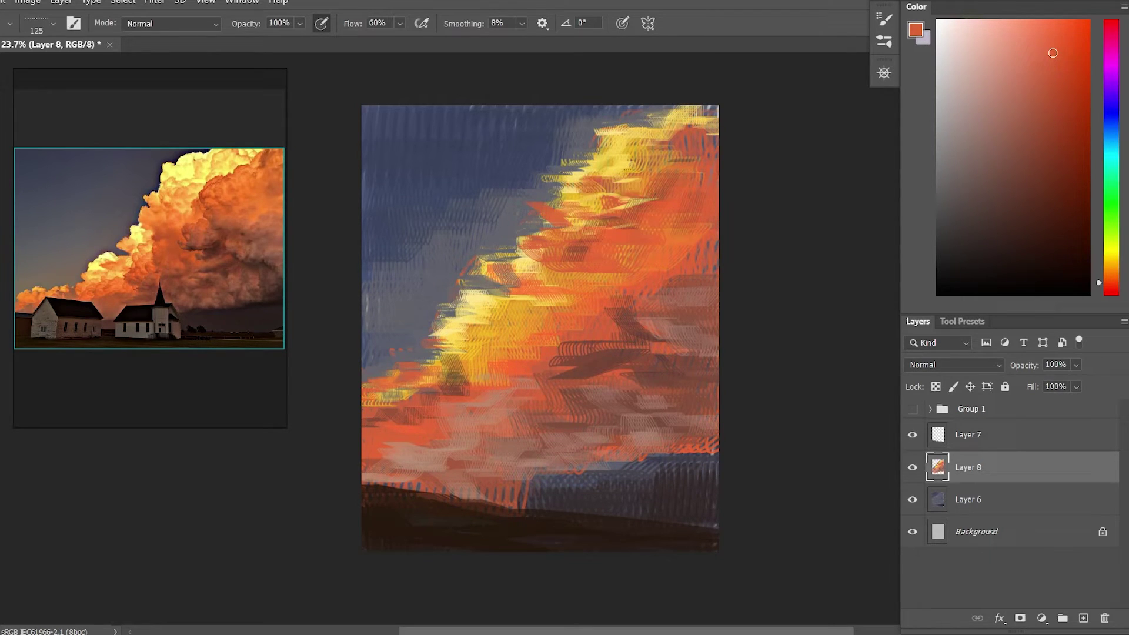
Mix a pale warm cream from the sampled yellow and paint highlights across the top of the cloud.
alt+click(623, 157)
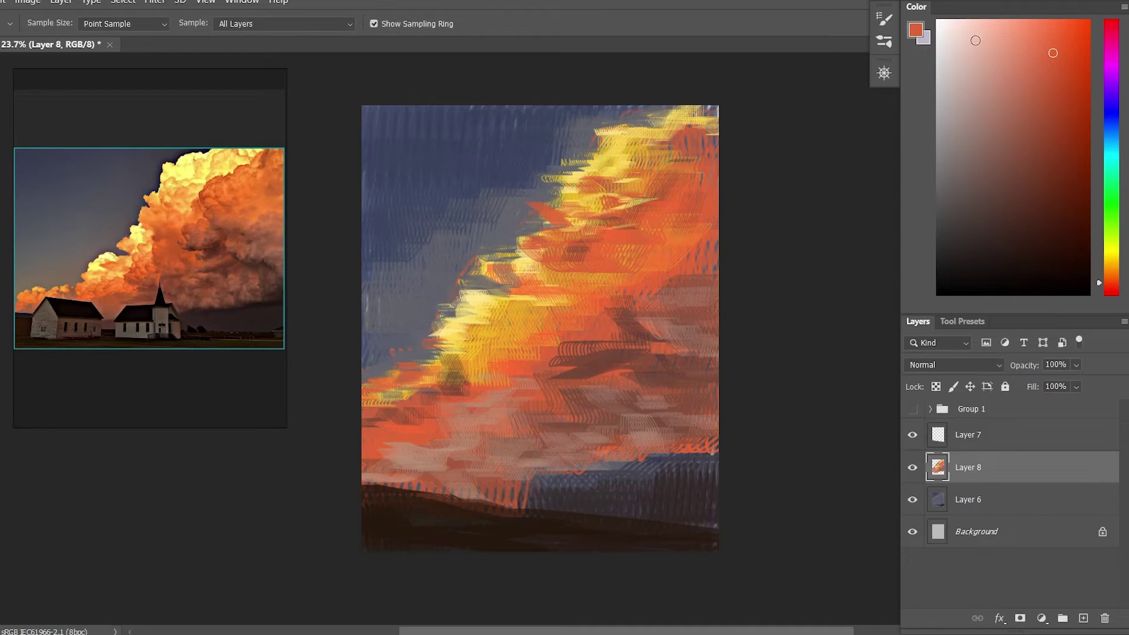
alt+click(628, 164)
drag(1012, 27, 1018, 15)
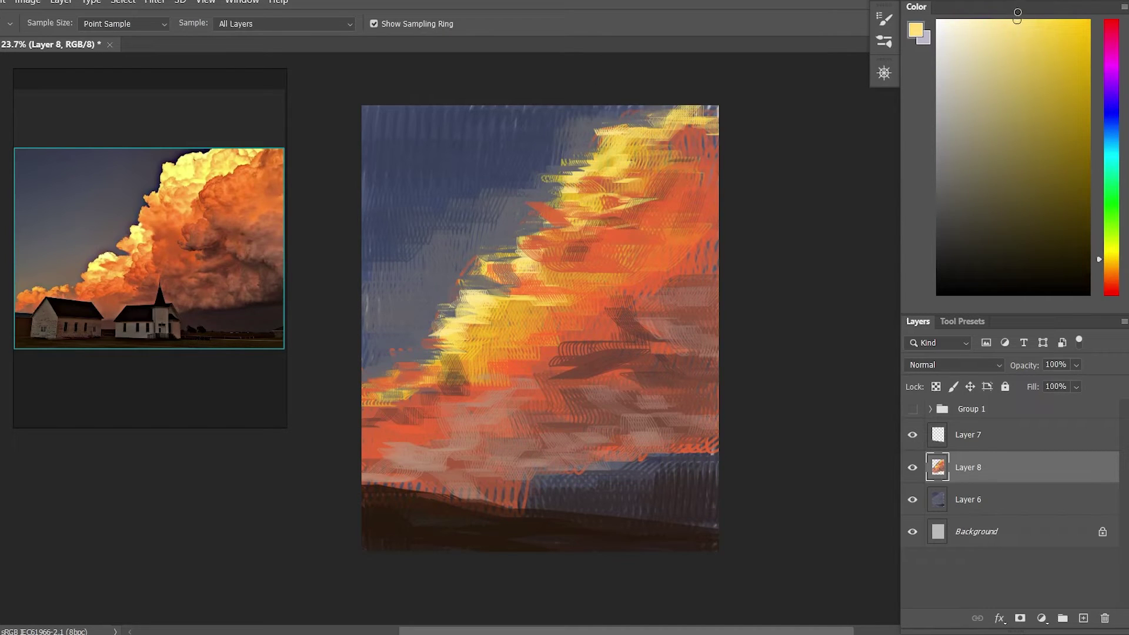
drag(1114, 254, 1113, 267)
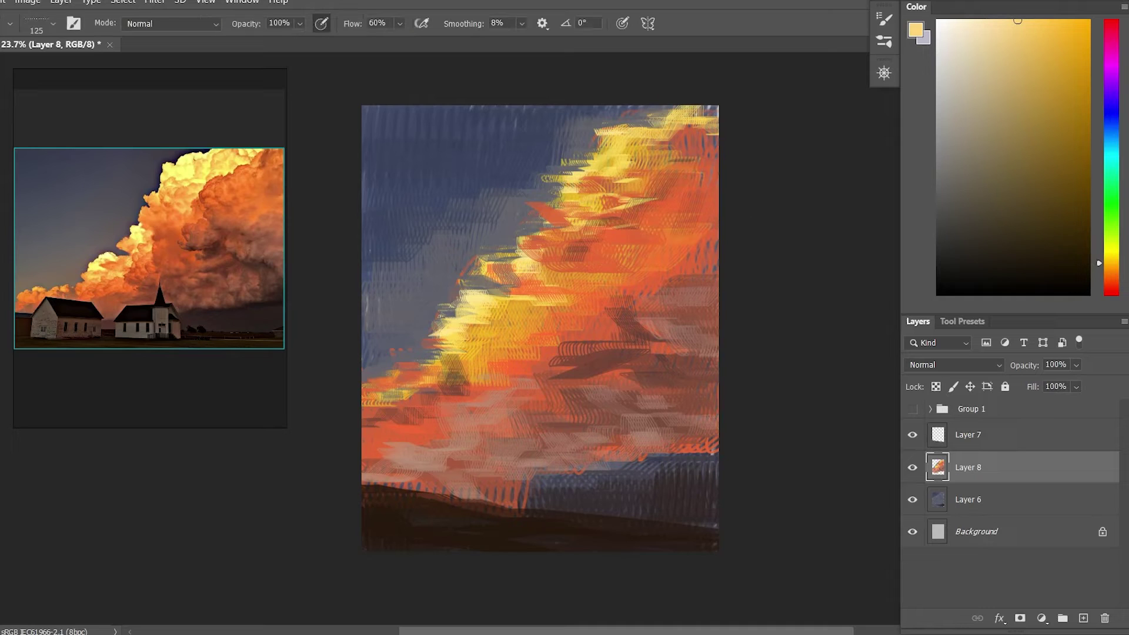
drag(1022, 37, 1000, 20)
mouse_move(609, 159)
mouse_down()
mouse_move(631, 130)
mouse_move(655, 131)
mouse_move(663, 118)
mouse_move(638, 125)
mouse_move(676, 138)
mouse_move(638, 155)
mouse_move(716, 127)
mouse_up()
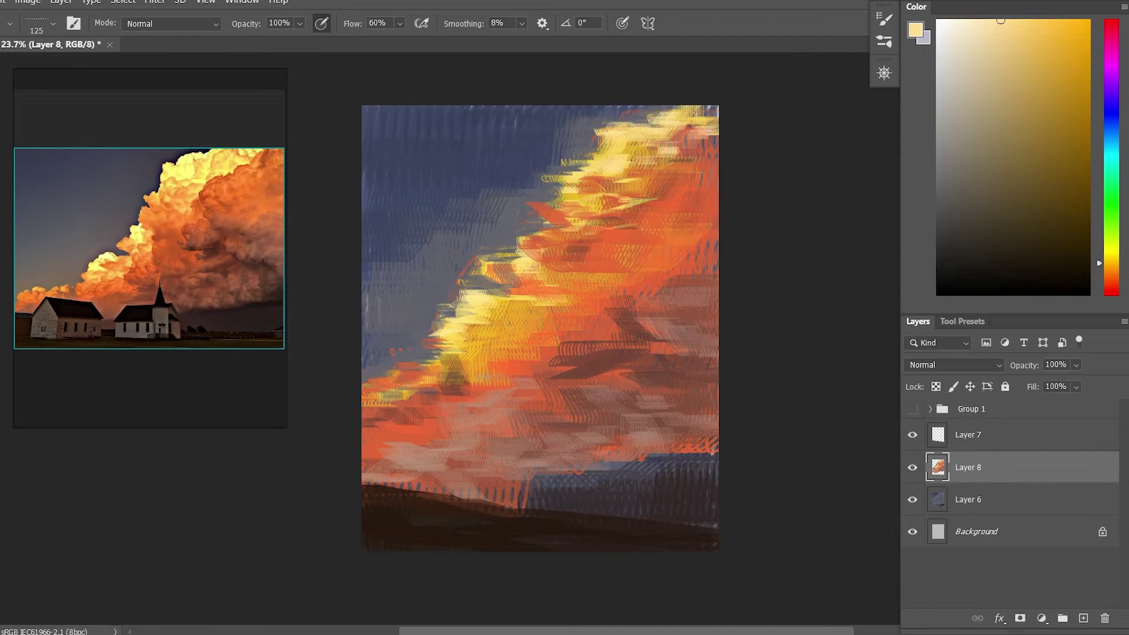
Add cream highlights to the cloud's middle edge and break up the lower yellow area with sampled orange strokes.
drag(547, 259, 512, 238)
mouse_move(495, 294)
mouse_down()
mouse_move(471, 288)
mouse_move(464, 327)
mouse_up()
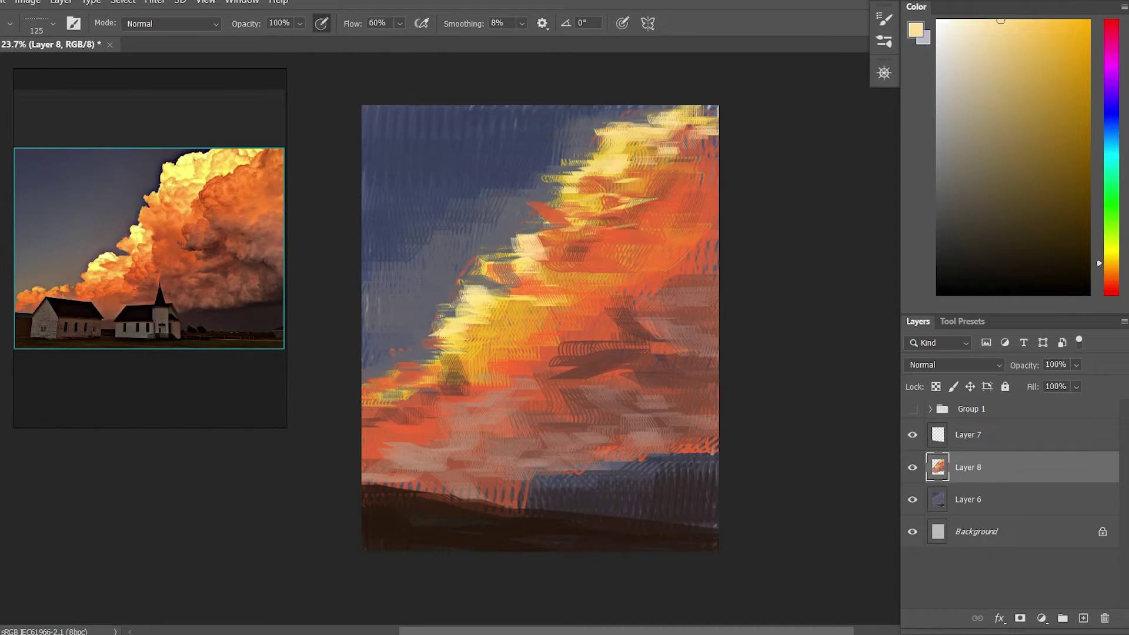
alt+click(607, 263)
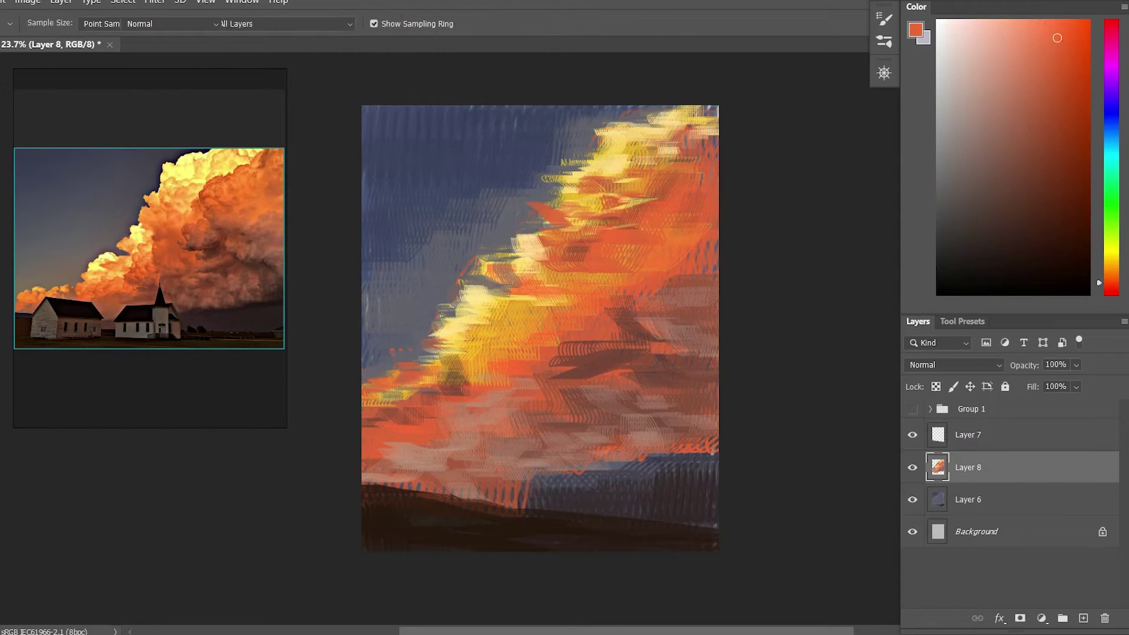
mouse_move(481, 311)
mouse_down()
mouse_move(469, 339)
mouse_move(500, 335)
mouse_move(520, 353)
mouse_move(474, 374)
mouse_up()
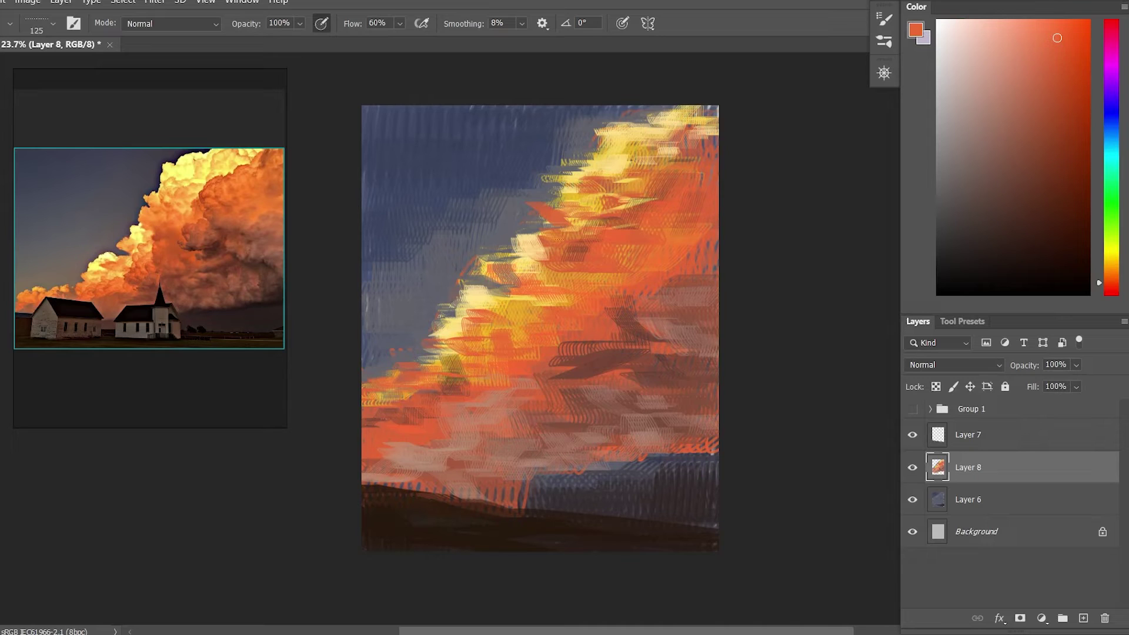
Sample a dark brown and darken the blue cloud bank above the ground at the lower right with a size 175 brush.
alt+click(585, 503)
key(bracketright)
mouse_move(552, 471)
mouse_down()
mouse_move(549, 487)
mouse_move(621, 511)
mouse_move(657, 505)
mouse_move(676, 470)
mouse_move(713, 465)
mouse_up()
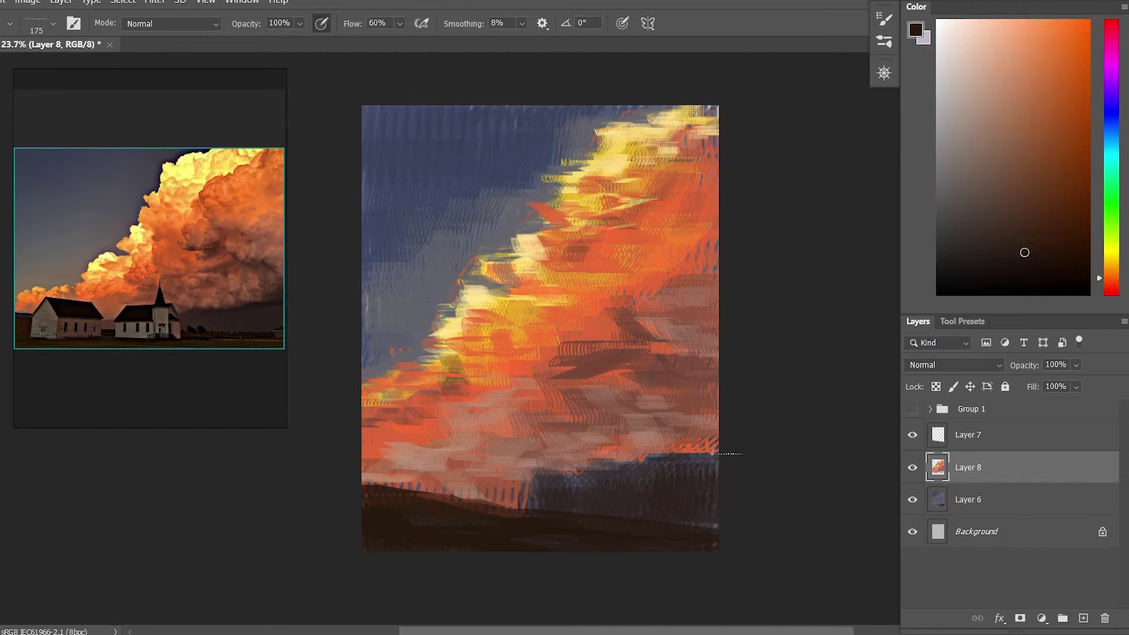
Paint a lighter greyish brown over the dark cloud bank above the ground at the lower right.
click(995, 219)
mouse_move(626, 472)
mouse_down()
mouse_move(545, 510)
mouse_move(660, 504)
mouse_up()
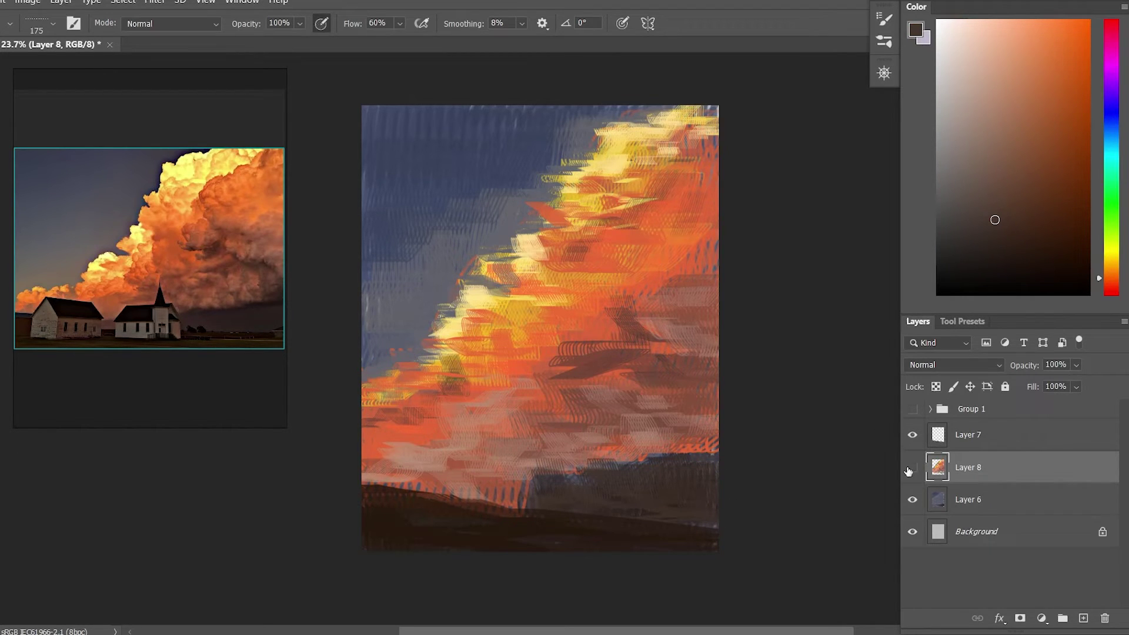
Add a new layer for the buildings and place it above the ground layer, Layer 7.
click(1083, 619)
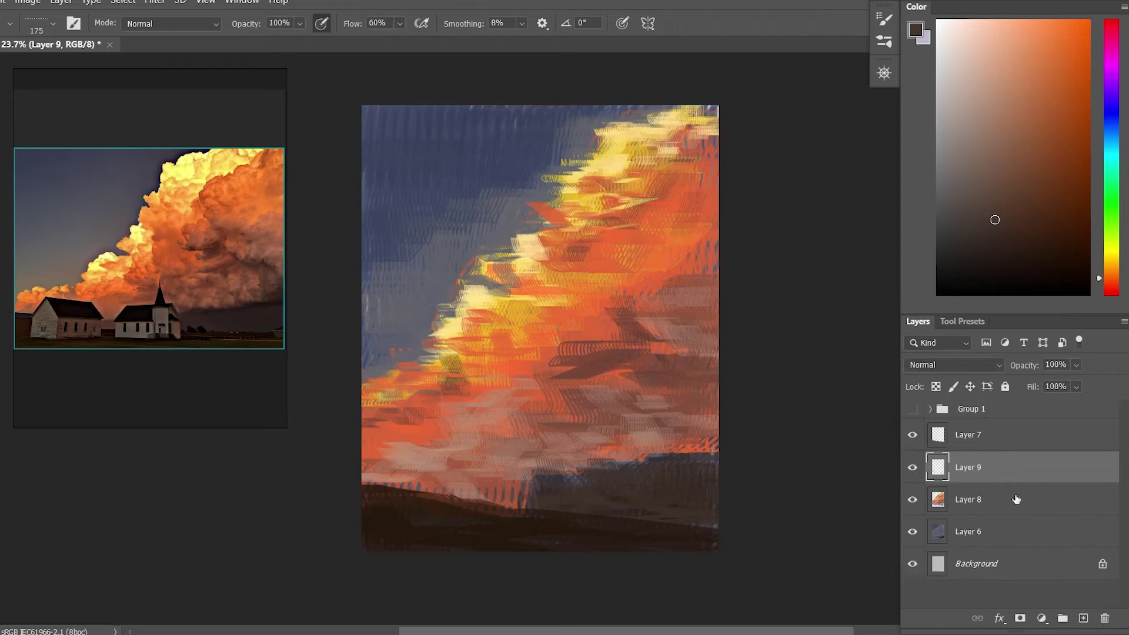
click(913, 436)
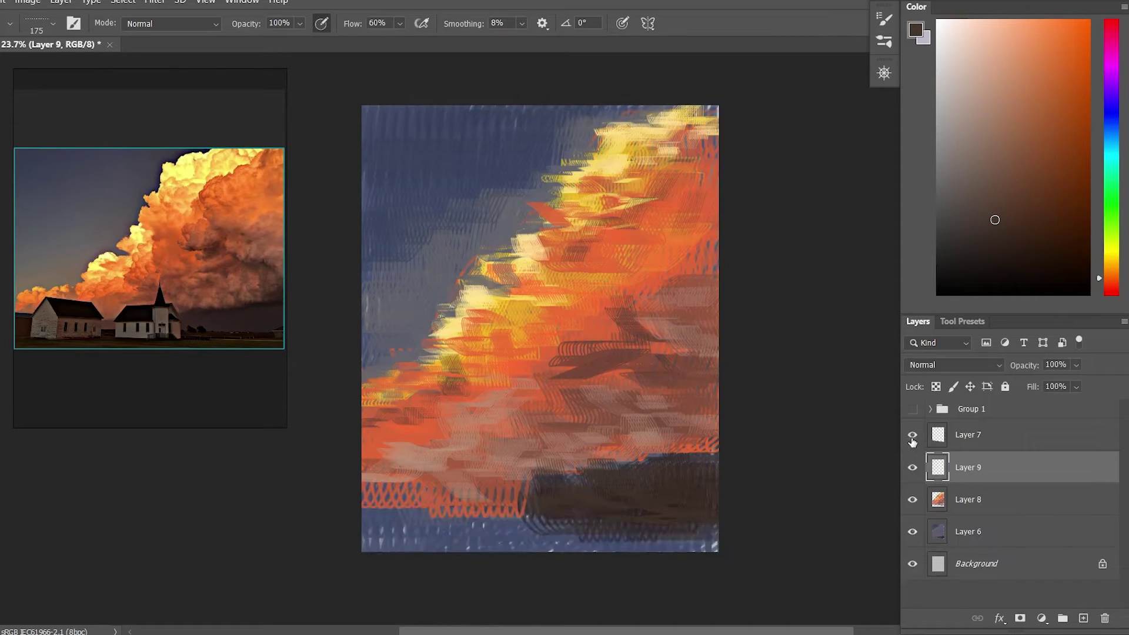
click(912, 436)
drag(1023, 470, 1018, 421)
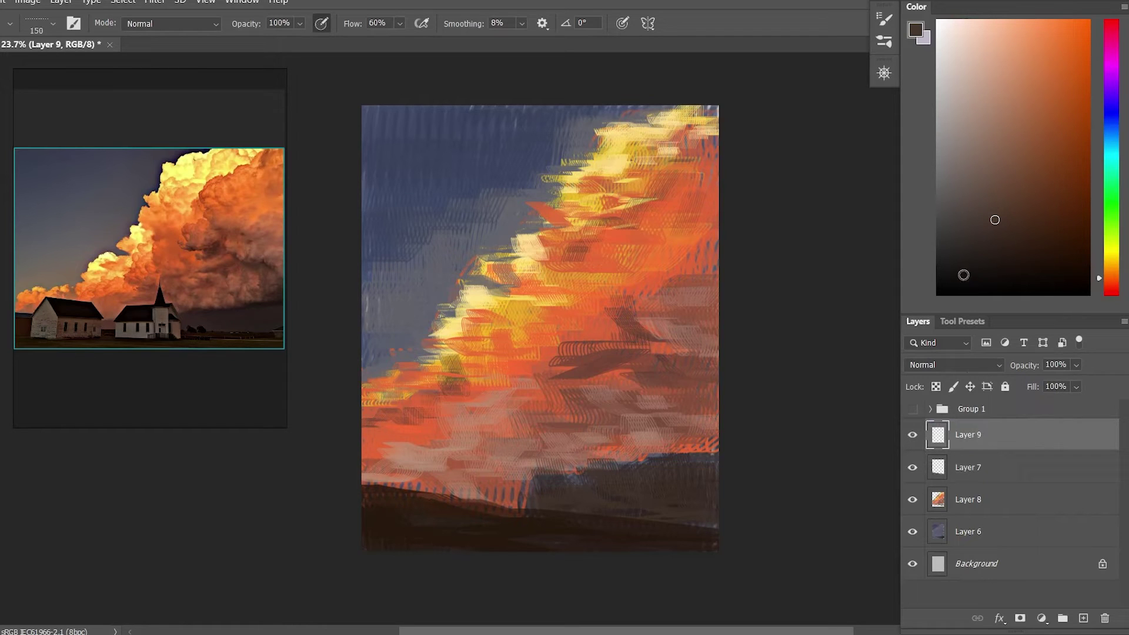
Set the painting colour to black and leave only Layer 9, Layer 7 and the Background visible.
drag(963, 274, 950, 302)
alt+click(912, 563)
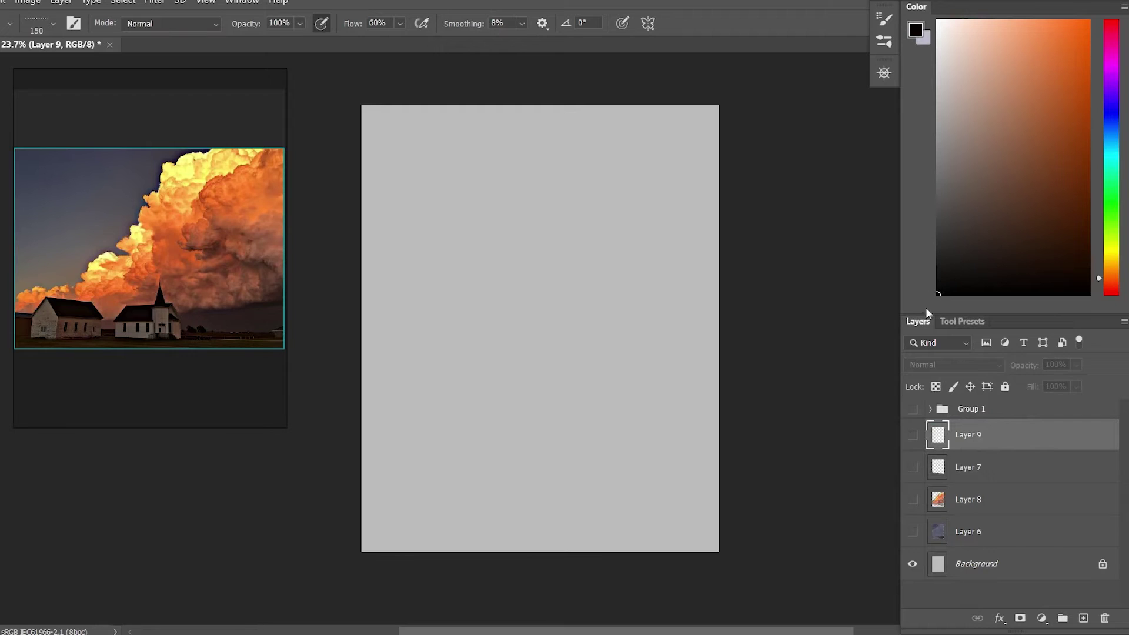
click(912, 435)
click(912, 467)
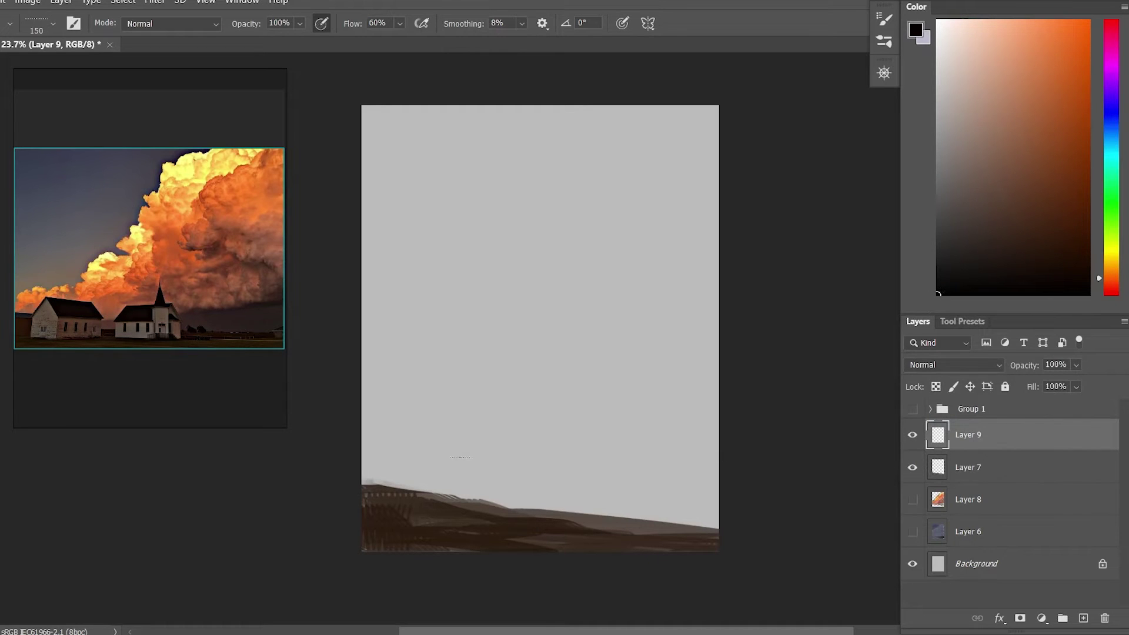
Sketch the left house's gable, slanted roof and right wall in black above the ground, erasing stray marks.
mouse_move(421, 464)
mouse_down()
mouse_move(417, 495)
mouse_move(436, 440)
mouse_move(417, 465)
mouse_move(461, 464)
mouse_move(441, 453)
mouse_move(468, 458)
mouse_move(494, 445)
mouse_move(519, 470)
mouse_up()
key(e)
key(b)
key(e)
key(b)
key(e)
key(b)
mouse_move(517, 470)
mouse_down()
mouse_move(461, 466)
mouse_move(501, 504)
mouse_up()
key(e)
key(b)
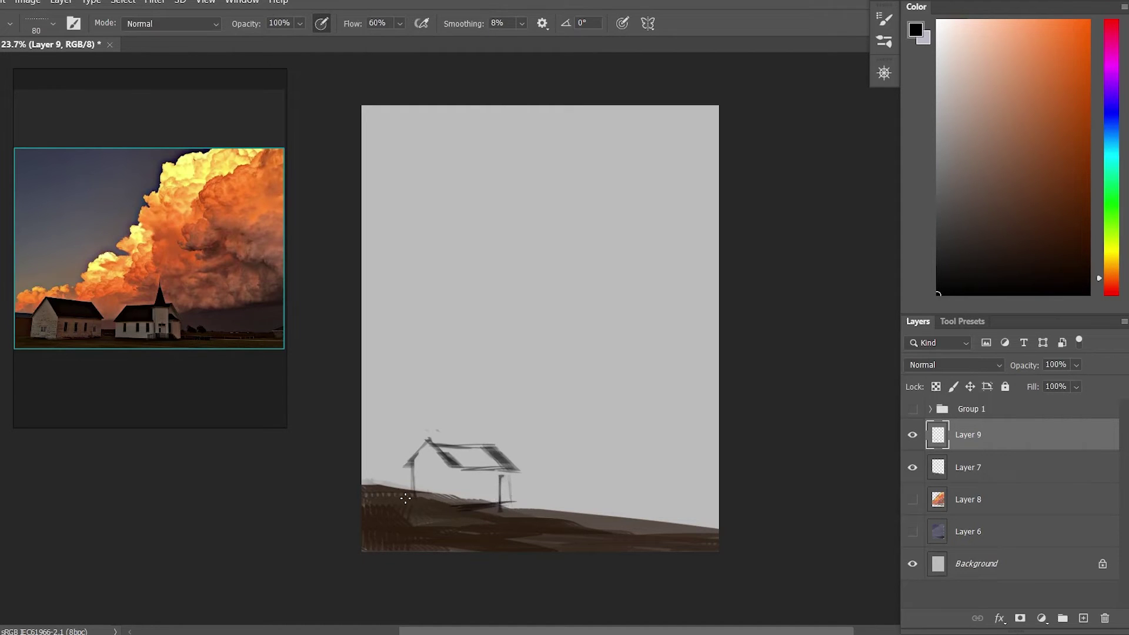
Sketch the left house's base line and thicken its left wall, trimming the shading at the roof's right end.
drag(402, 501, 450, 507)
mouse_move(412, 470)
mouse_down()
mouse_move(410, 494)
mouse_move(417, 487)
mouse_up()
key(e)
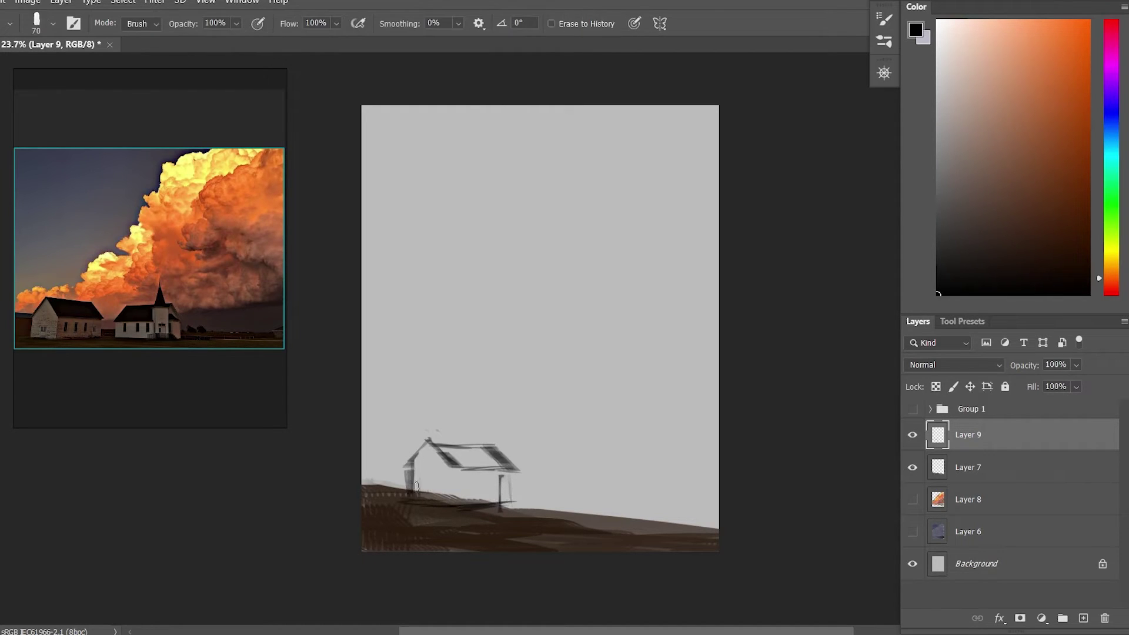
key(b)
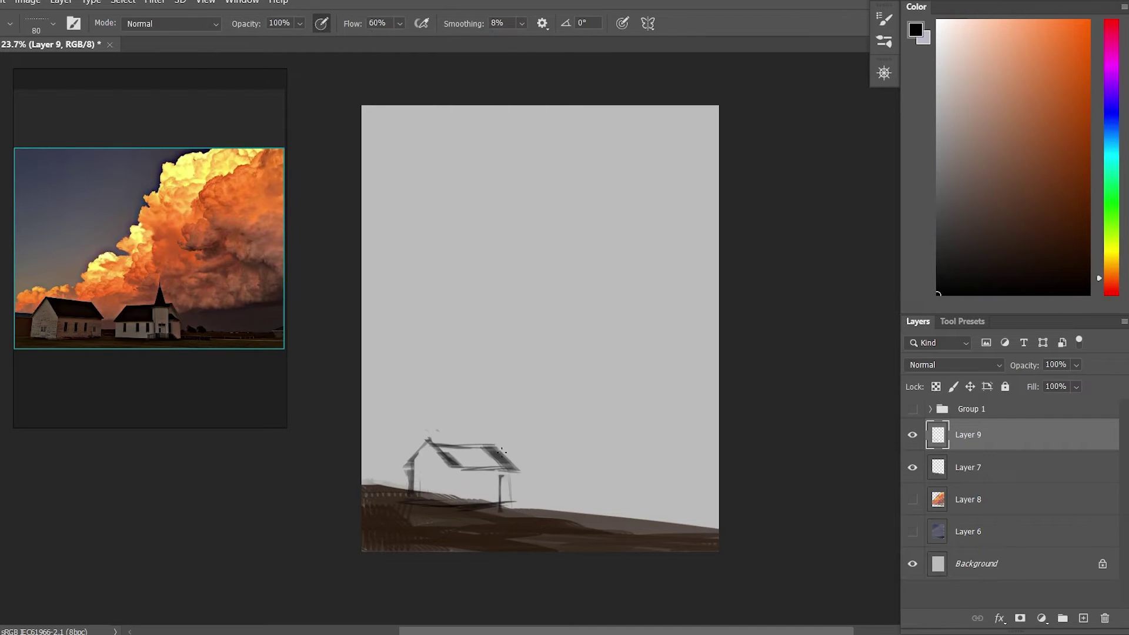
key(e)
mouse_move(489, 450)
mouse_down()
mouse_move(505, 466)
mouse_move(542, 457)
mouse_up()
Sketch the roof ridge and sloping ends of a second building to the right of the house.
key(b)
mouse_move(544, 461)
mouse_down()
mouse_move(536, 474)
mouse_move(536, 456)
mouse_move(523, 483)
mouse_move(538, 469)
mouse_up()
key(b)
key(e)
key(b)
key(e)
key(b)
mouse_move(547, 457)
mouse_down()
mouse_move(608, 451)
mouse_move(614, 477)
mouse_up()
key(e)
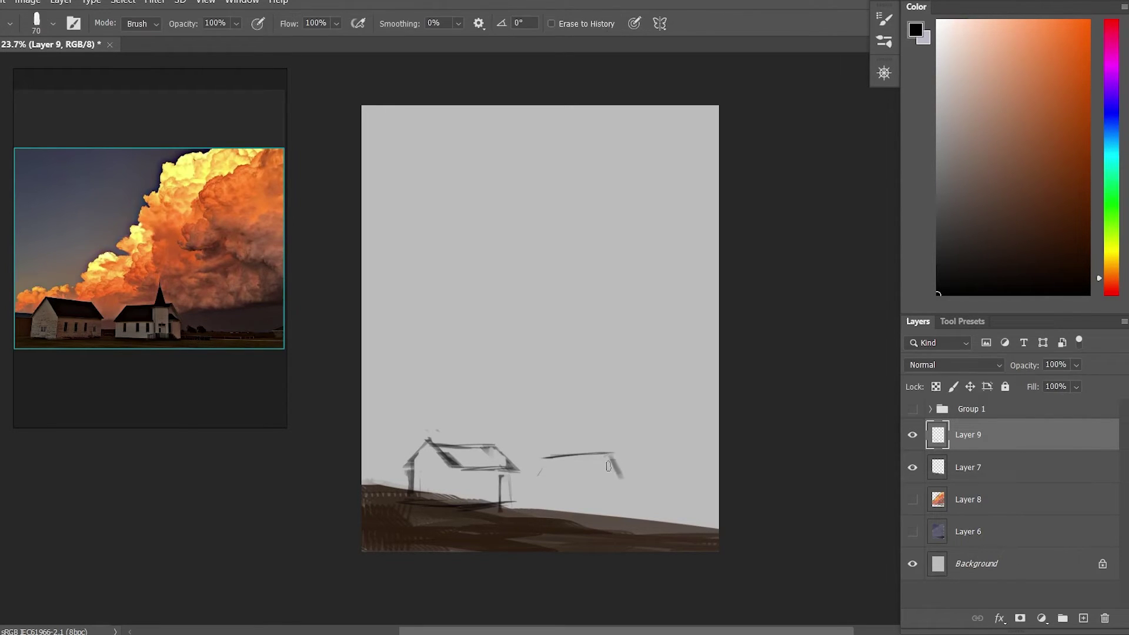
Sketch the second building's eaves line and both side walls down to the ground.
key(b)
mouse_move(530, 483)
mouse_down()
mouse_move(611, 483)
mouse_move(595, 510)
mouse_move(544, 483)
mouse_move(541, 510)
mouse_move(545, 482)
mouse_up()
key(e)
key(b)
key(e)
key(b)
mouse_move(621, 484)
mouse_down()
mouse_move(622, 516)
mouse_move(628, 504)
mouse_move(615, 513)
mouse_up()
key(e)
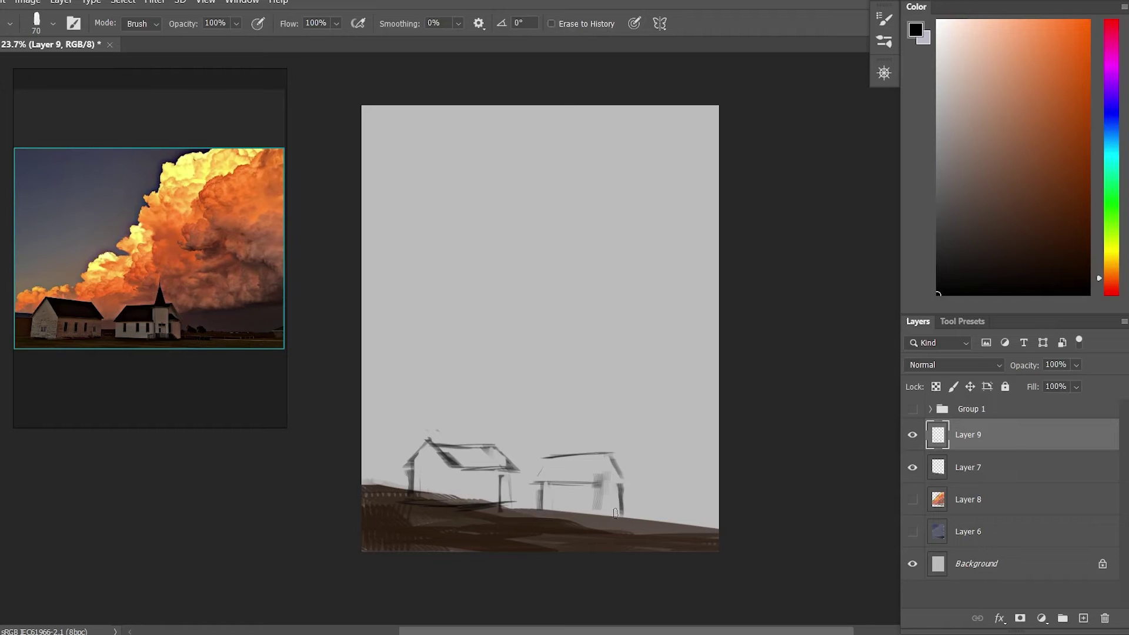
Sketch the church's front gable and a pointed steeple on its roof ridge, erasing the steeple's edges into shape.
key(b)
drag(607, 463, 600, 477)
key(e)
key(b)
drag(595, 434, 592, 457)
key(e)
mouse_move(595, 415)
mouse_down()
mouse_move(584, 448)
mouse_move(598, 428)
mouse_up()
Reinforce the roof lines of both buildings and the church's right wall with a size 60 brush.
key(b)
mouse_move(462, 443)
mouse_down()
mouse_move(497, 441)
mouse_move(478, 452)
mouse_up()
mouse_move(555, 456)
mouse_down()
mouse_move(536, 481)
mouse_move(551, 462)
mouse_up()
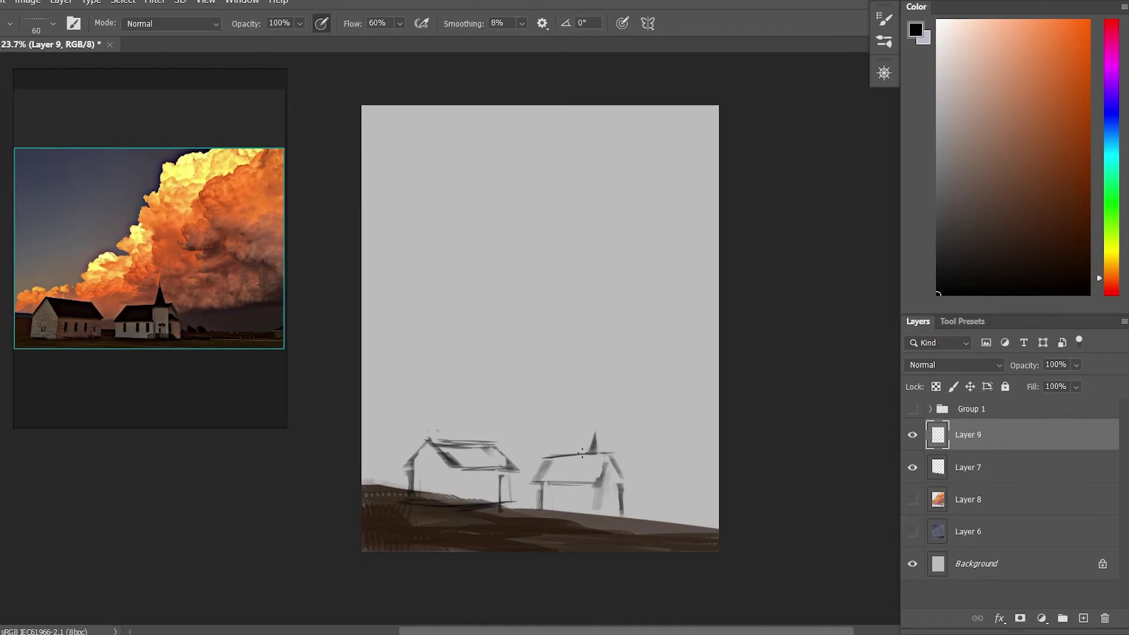
mouse_move(623, 481)
mouse_down()
mouse_move(630, 517)
mouse_move(630, 504)
mouse_up()
key(e)
key(b)
Scale the building sketch down slightly and shift it left, cleaning up the shading in the church's gable.
key(ctrl+t)
drag(639, 472, 600, 470)
key(ctrl+z)
click(265, 23)
drag(584, 471, 602, 478)
click(718, 23)
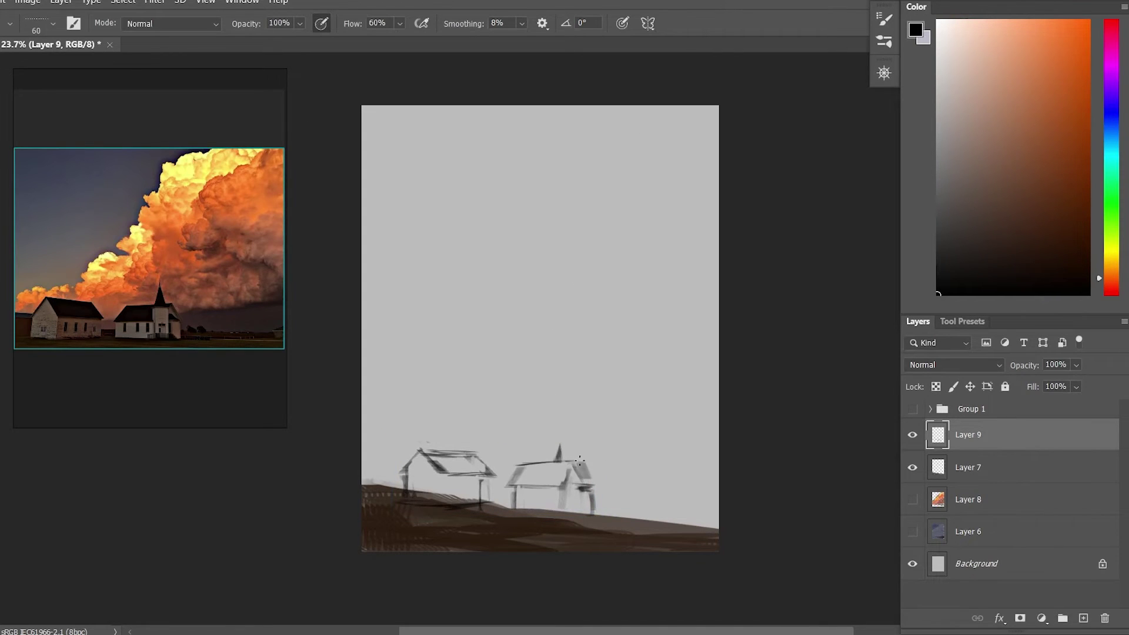
key(e)
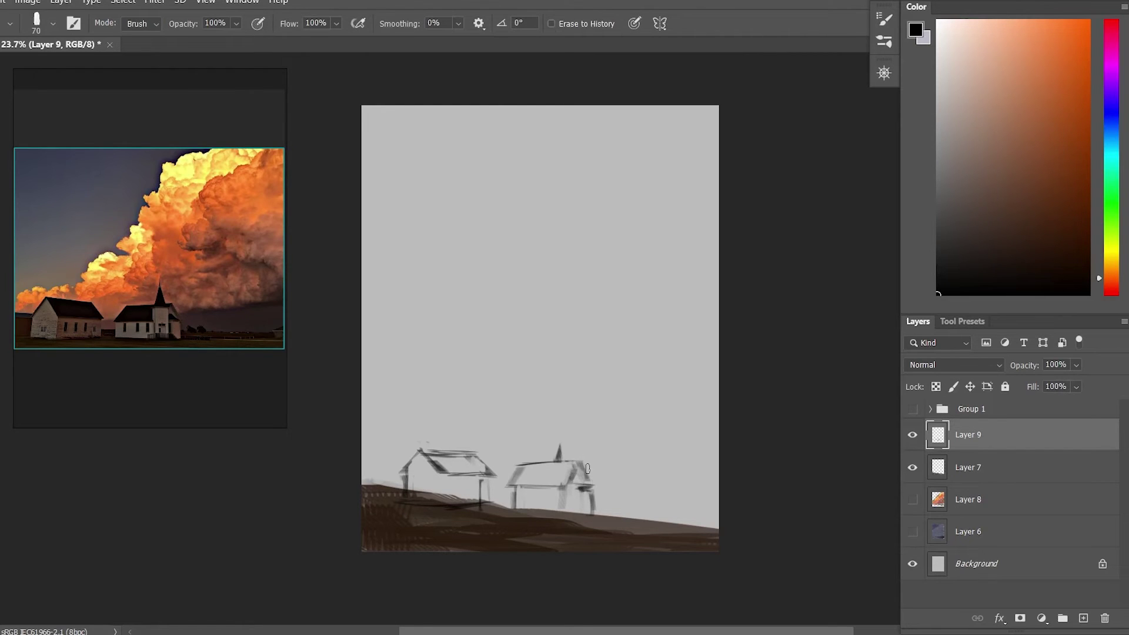
key(b)
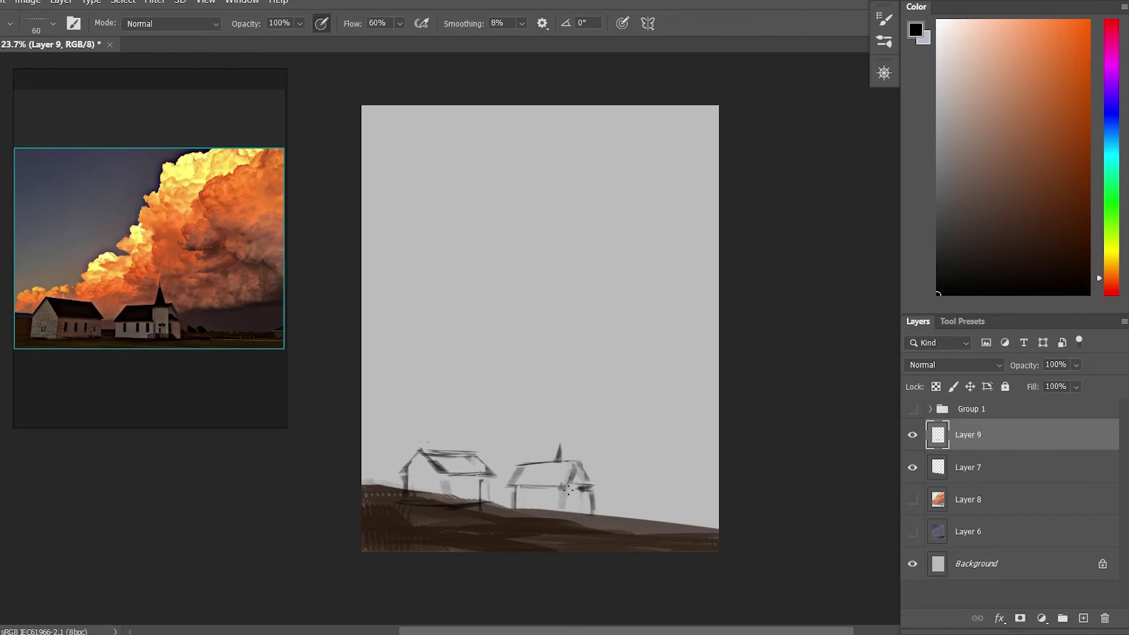
Check the building sketch by toggling Layer 9, and show the cloud and sky layers, Layer 8 and Layer 6.
click(913, 435)
click(912, 435)
click(912, 435)
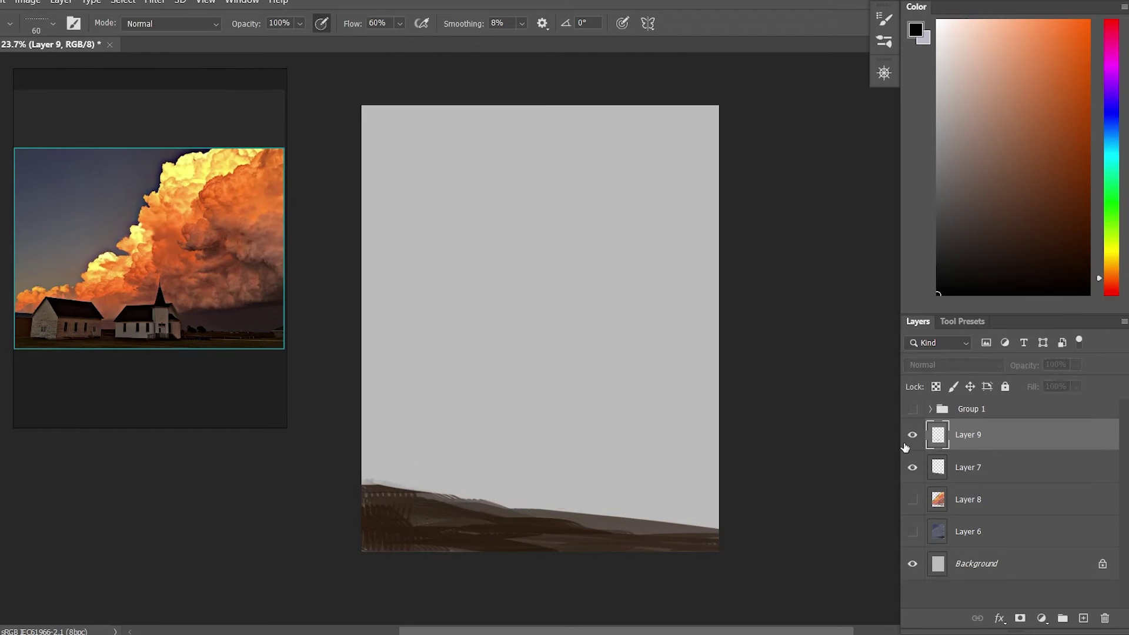
click(912, 435)
click(912, 499)
click(913, 531)
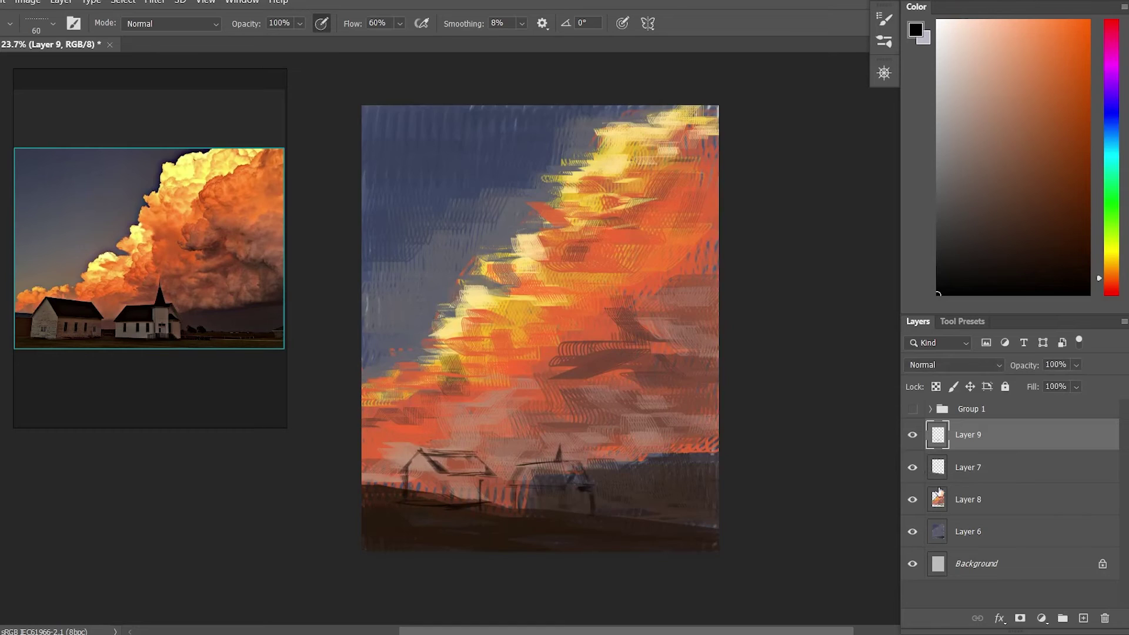
Toggle the ground layer, Layer 7, to identify it and add a new layer directly above it.
click(913, 468)
click(912, 468)
click(956, 500)
click(912, 467)
click(912, 468)
click(960, 474)
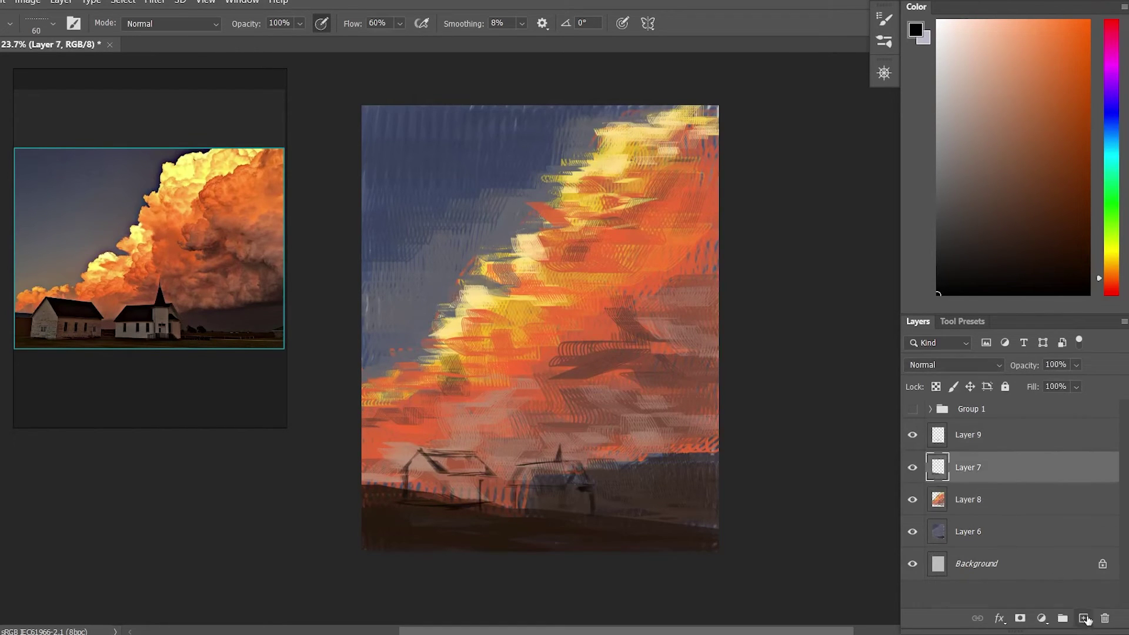
click(1083, 618)
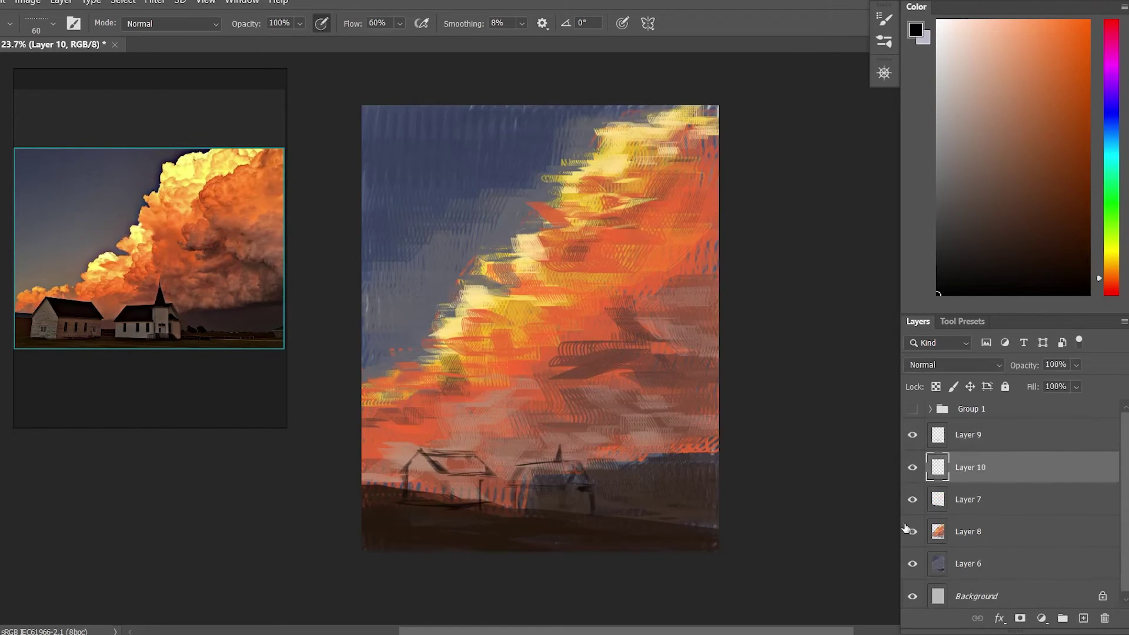
Sample a pinkish brown from the painting and block in the walls of both buildings.
alt+click(421, 475)
key(bracketleft)
mouse_move(426, 470)
mouse_down()
mouse_move(415, 497)
mouse_move(433, 474)
mouse_move(445, 500)
mouse_move(463, 481)
mouse_move(470, 497)
mouse_move(475, 475)
mouse_move(523, 500)
mouse_move(564, 499)
mouse_move(575, 485)
mouse_move(577, 508)
mouse_up()
Sample the ground's dark brown, deepen it, and block in the roofs of both buildings.
alt+click(562, 524)
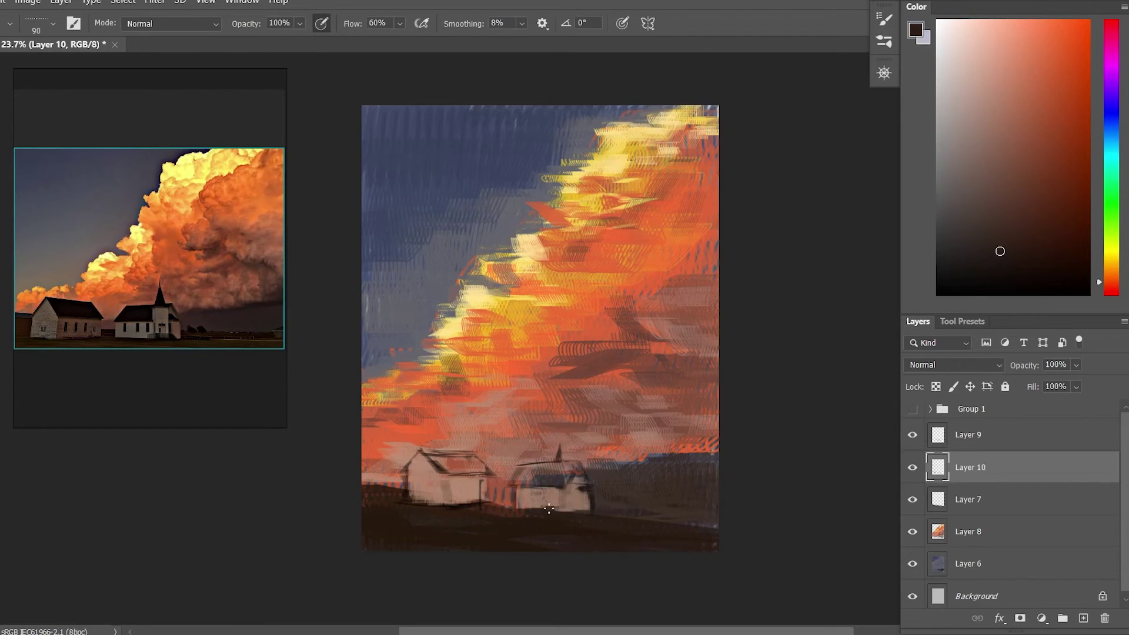
drag(1013, 271, 1032, 278)
mouse_move(444, 454)
mouse_down()
mouse_move(452, 465)
mouse_move(432, 456)
mouse_move(471, 468)
mouse_move(464, 454)
mouse_move(518, 479)
mouse_move(565, 468)
mouse_move(553, 485)
mouse_move(568, 470)
mouse_up()
Paint the church's tower wall in the sampled wall colour and fill its steeple with the sampled roof colour.
alt+click(559, 474)
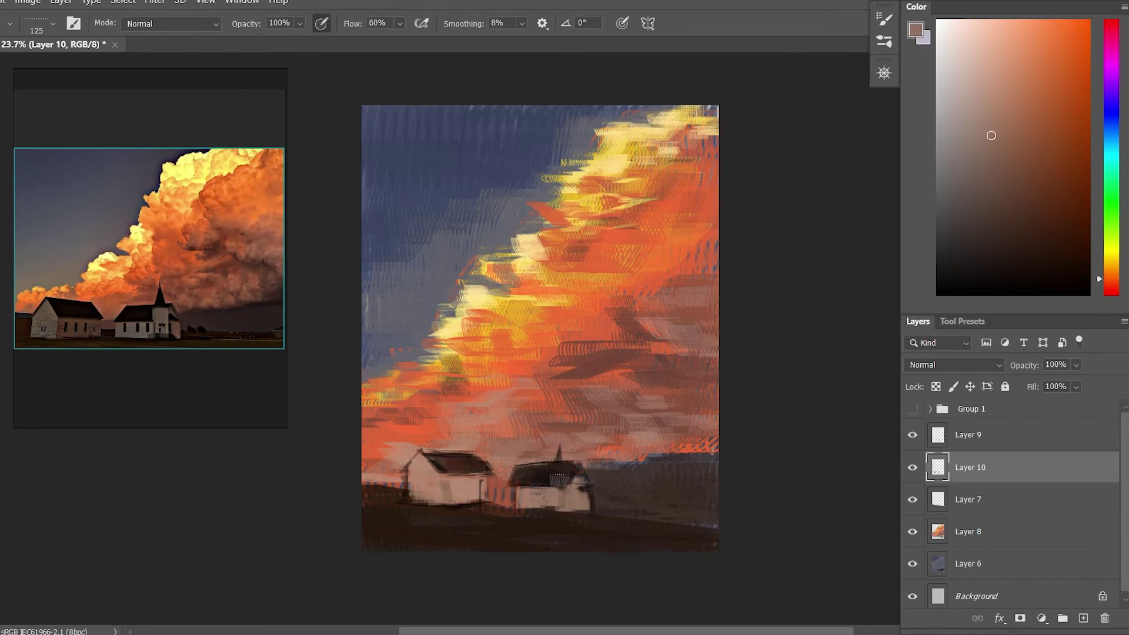
key(bracketleft)
alt+click(556, 464)
key(bracketleft)
mouse_move(558, 465)
mouse_down()
mouse_move(558, 438)
mouse_move(559, 463)
mouse_move(568, 456)
mouse_move(553, 458)
mouse_up()
key(e)
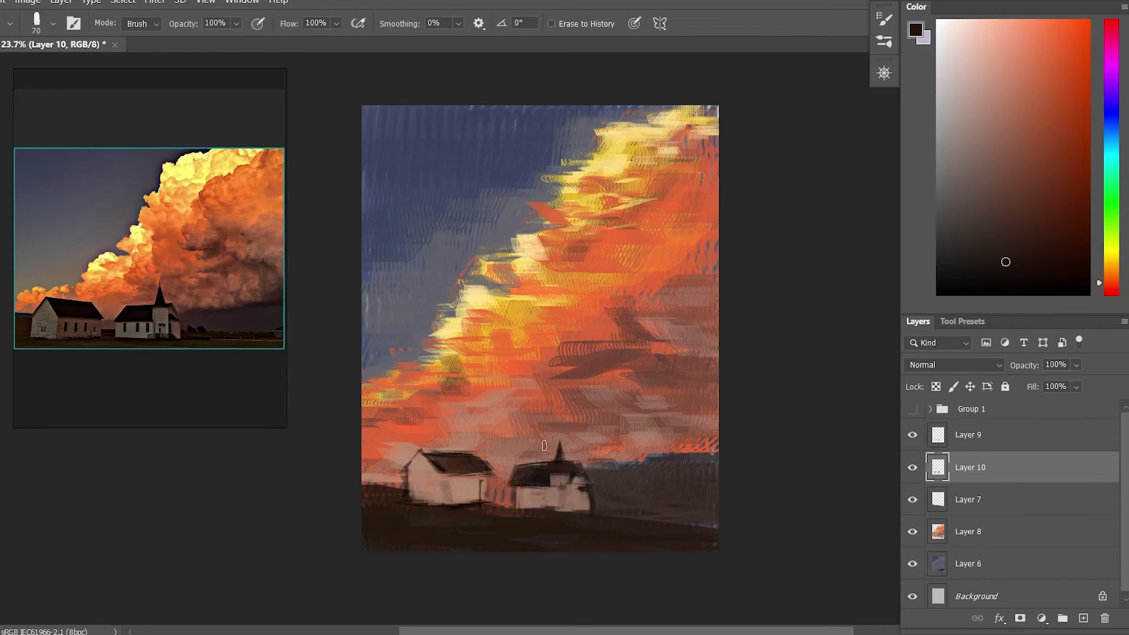
key(b)
Darken the left house's roof with a sampled near-black and clean up its gable with the sampled wall colour.
alt+click(447, 444)
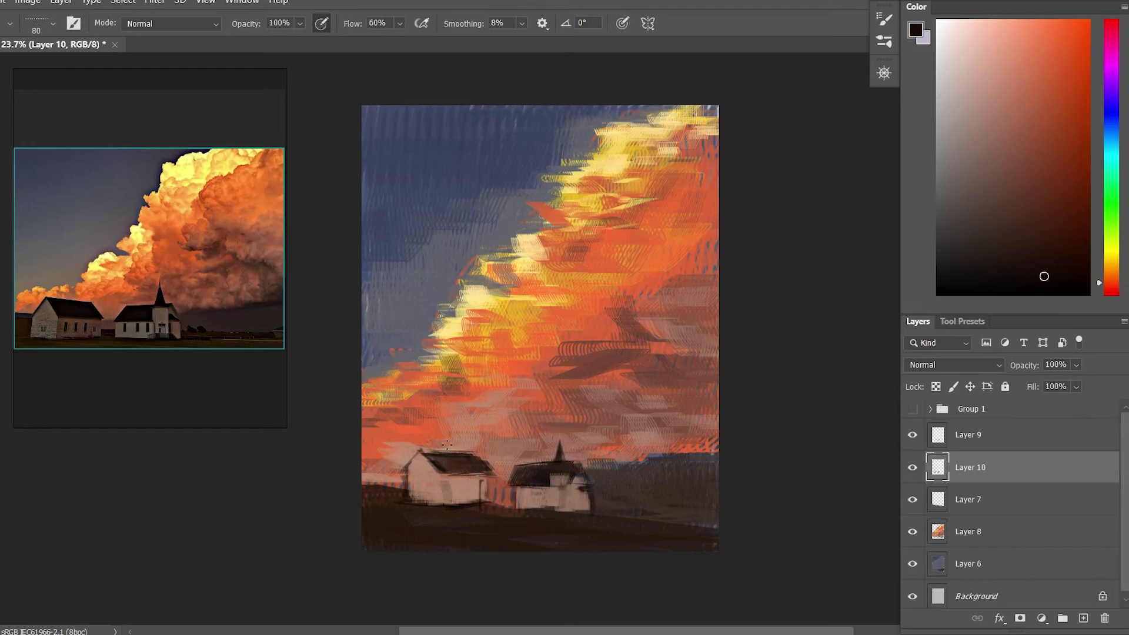
mouse_move(449, 458)
mouse_down()
mouse_move(477, 467)
mouse_move(448, 477)
mouse_move(479, 462)
mouse_move(428, 448)
mouse_up()
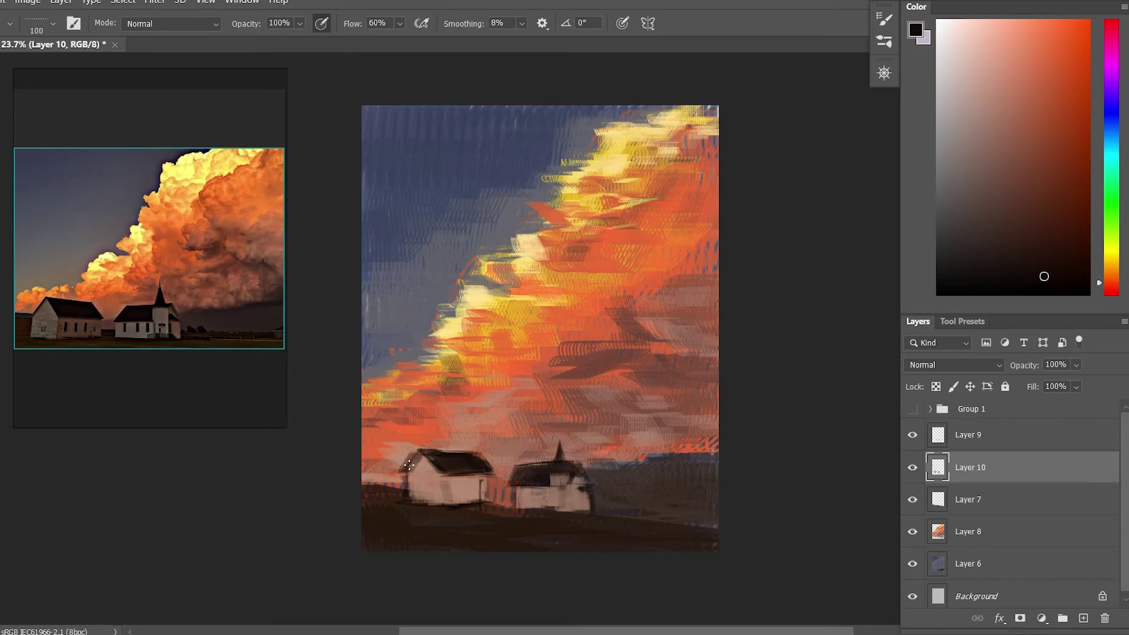
key(e)
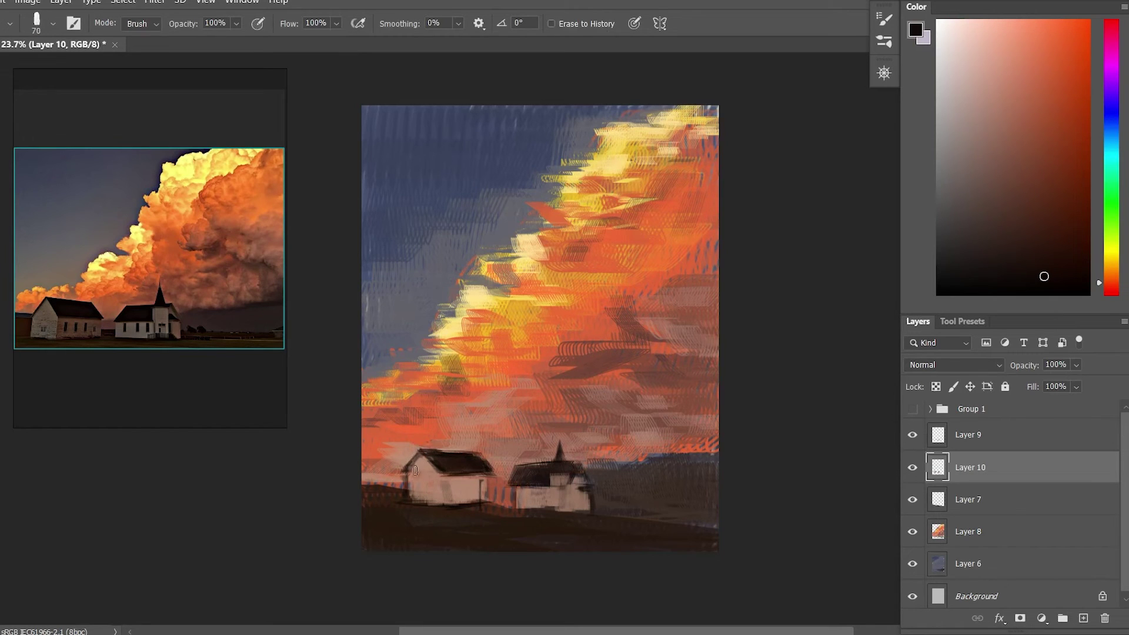
key(b)
alt+click(420, 468)
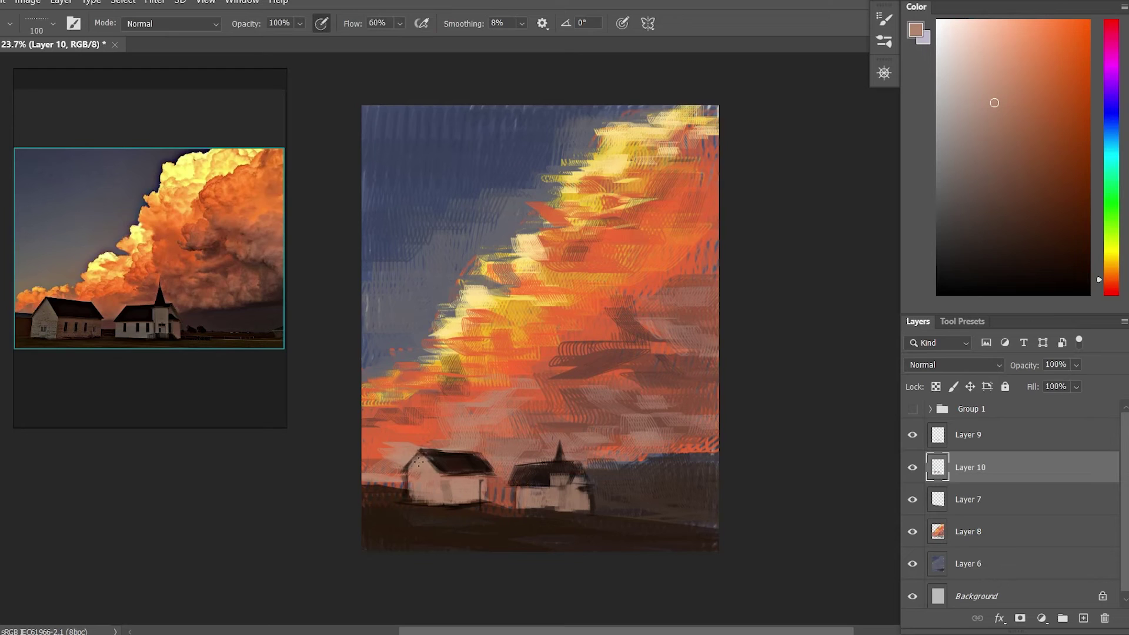
Paint a dark window band on the left house's side wall with a sampled colour.
alt+click(455, 477)
mouse_move(455, 481)
mouse_down()
mouse_move(468, 493)
mouse_move(459, 499)
mouse_up()
key(e)
key(b)
Try a smaller brush with a sampled reddish brown on the left house's windows, and undo the recent strokes.
alt+click(457, 486)
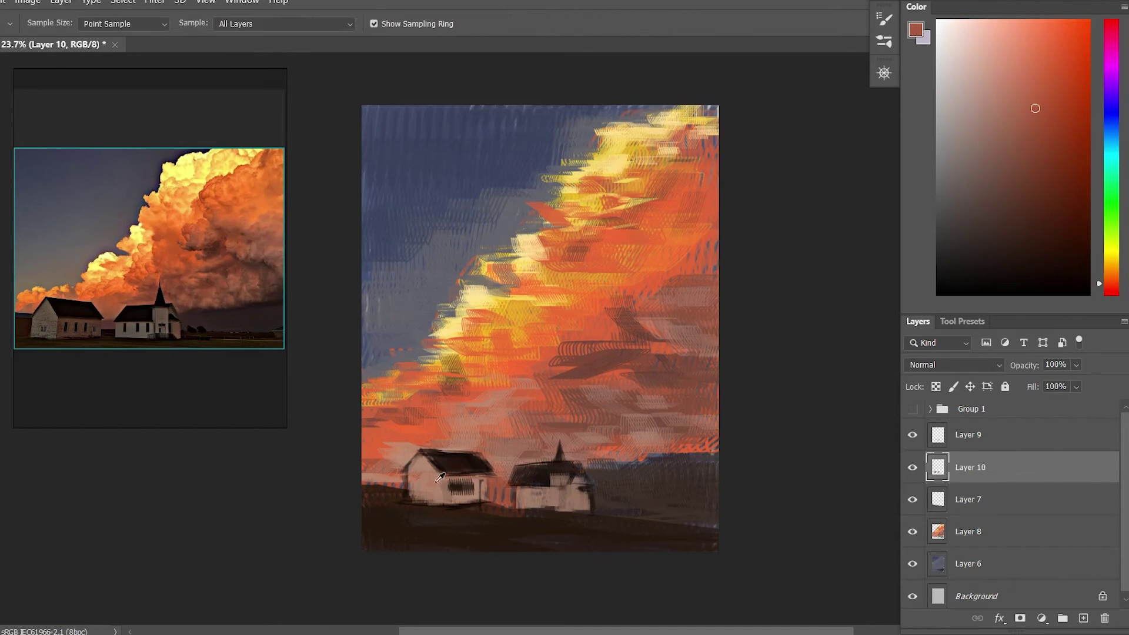
key(bracketleft)
key(bracketleft)
drag(456, 479, 459, 490)
key(ctrl+z)
key(ctrl+z)
key(ctrl+z)
key(ctrl+z)
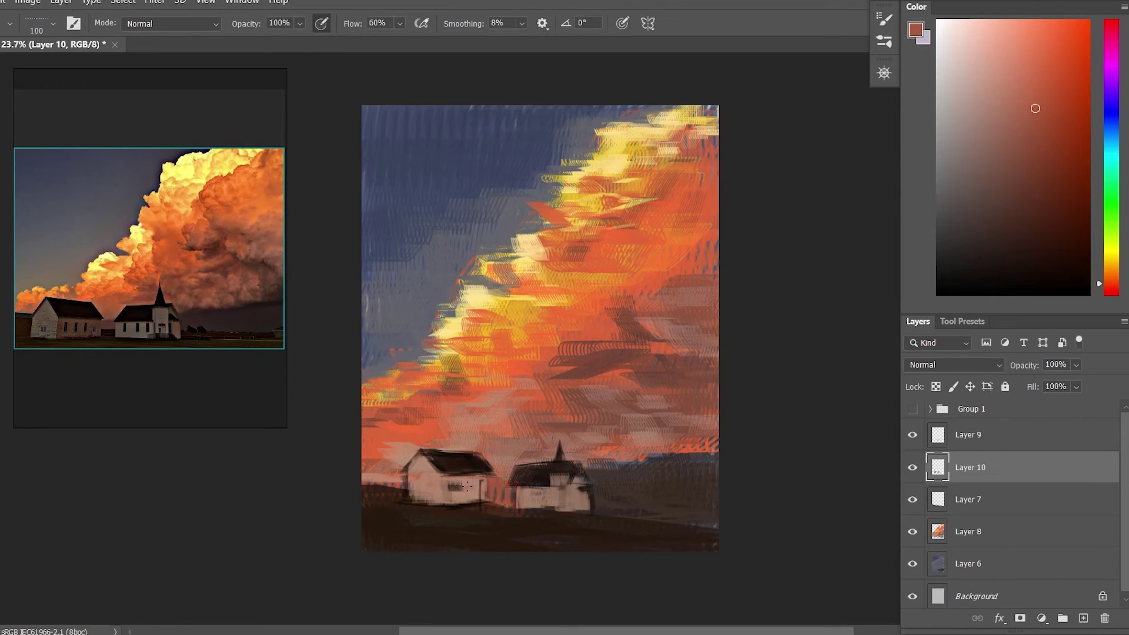
Sample a dark brown and paint a row of small windows on the church's side wall.
alt+click(473, 485)
drag(525, 496, 552, 497)
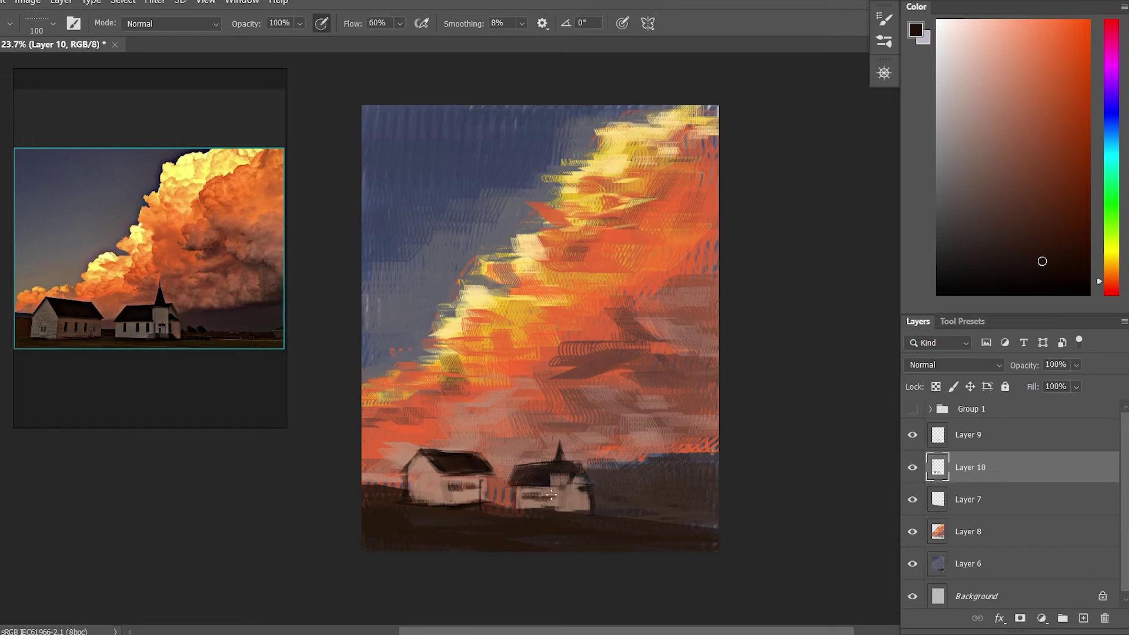
alt+click(536, 493)
alt+click(553, 496)
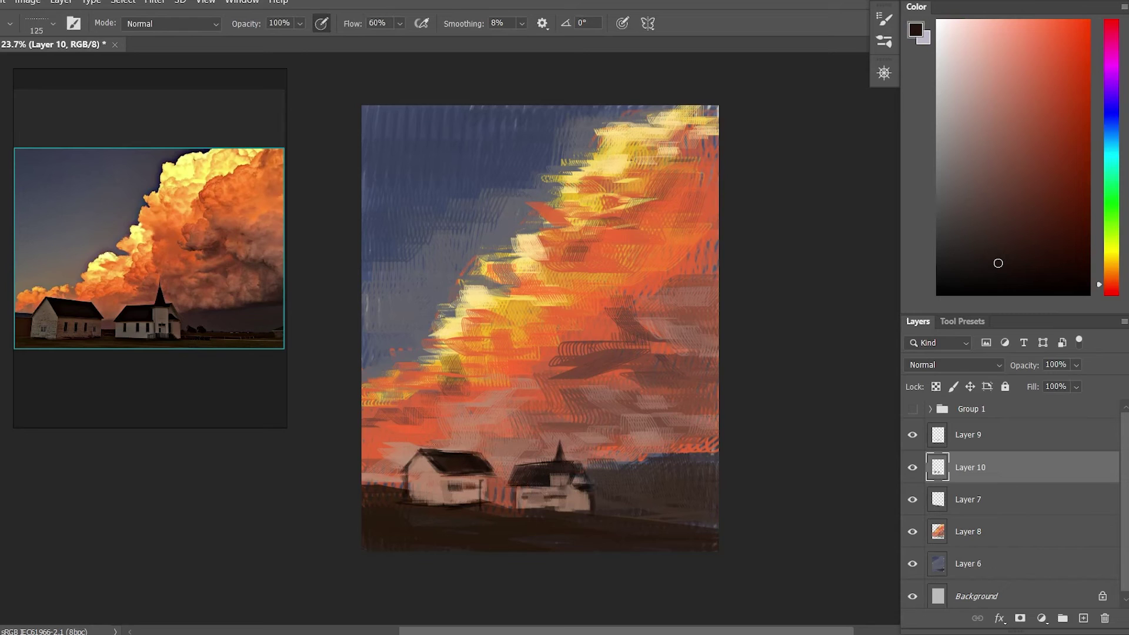
Mix a deep red and tint the left house's side wall with a size 175 brush.
key(bracketright)
alt+click(458, 481)
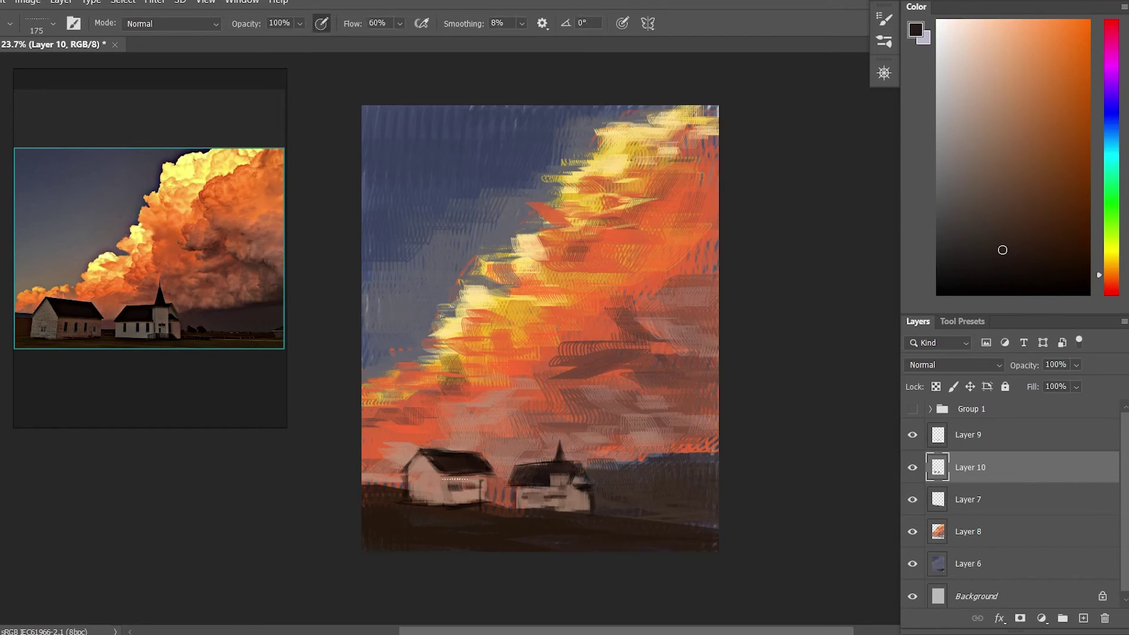
click(1094, 287)
click(1058, 157)
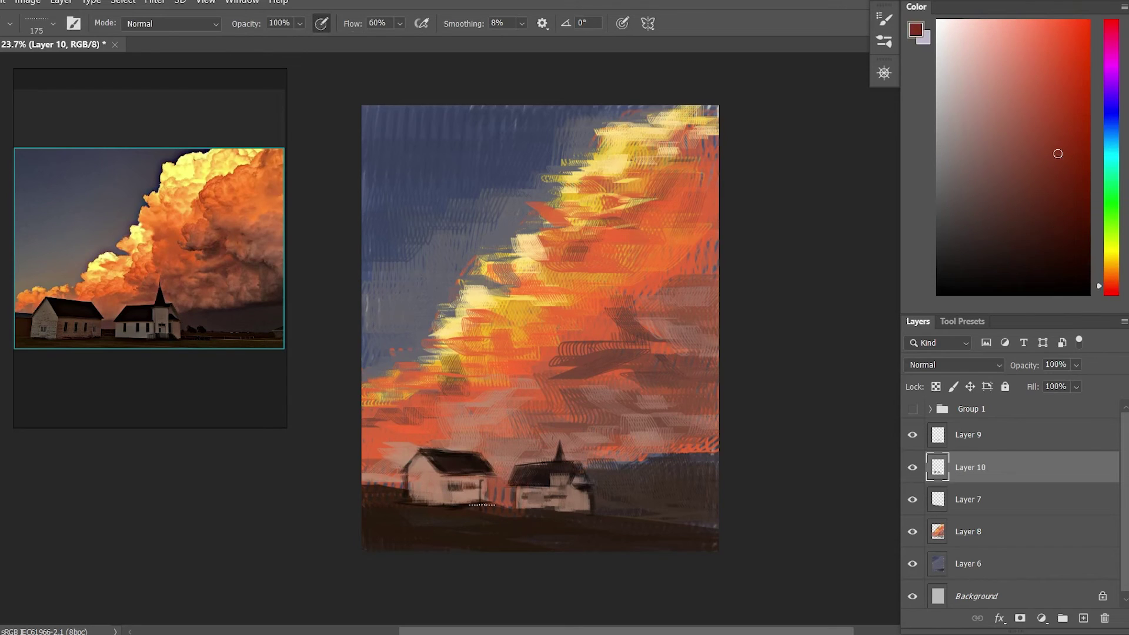
mouse_move(482, 504)
mouse_down()
mouse_move(455, 499)
mouse_move(475, 478)
mouse_up()
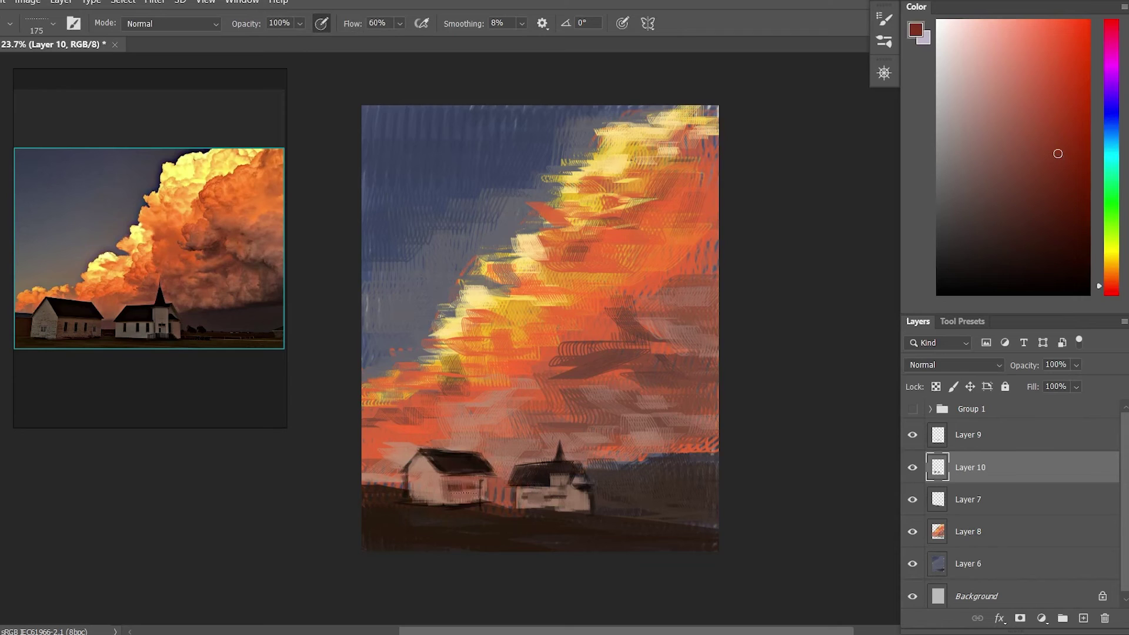
Deepen the left house's side wall with a darker red-brown and sample the lighter wall colour.
click(1037, 218)
drag(454, 475, 488, 499)
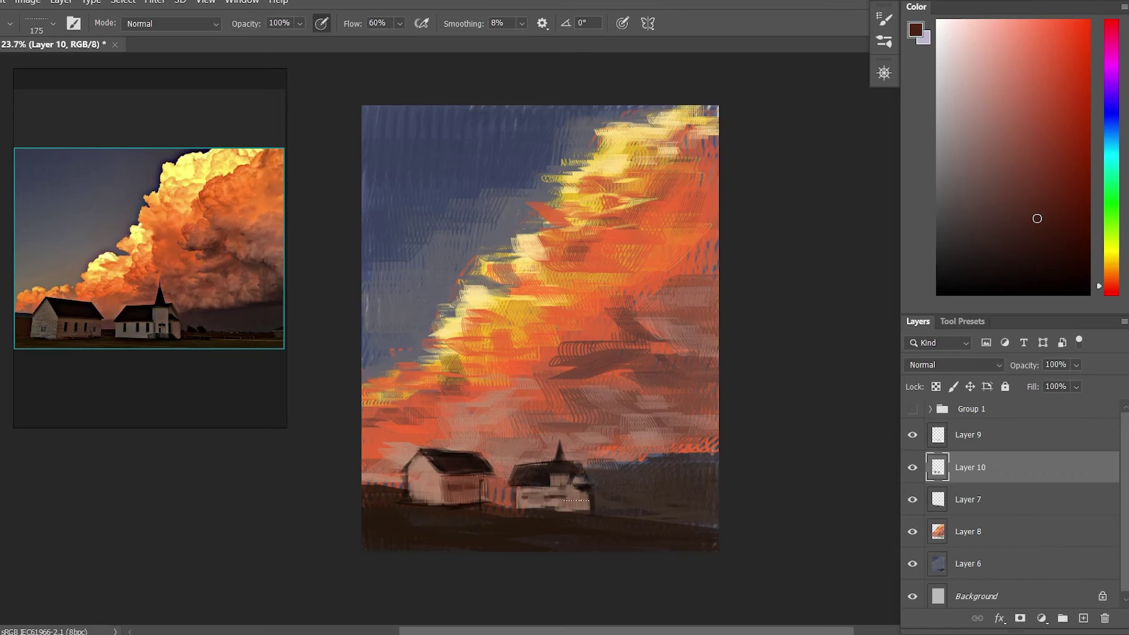
alt+click(433, 477)
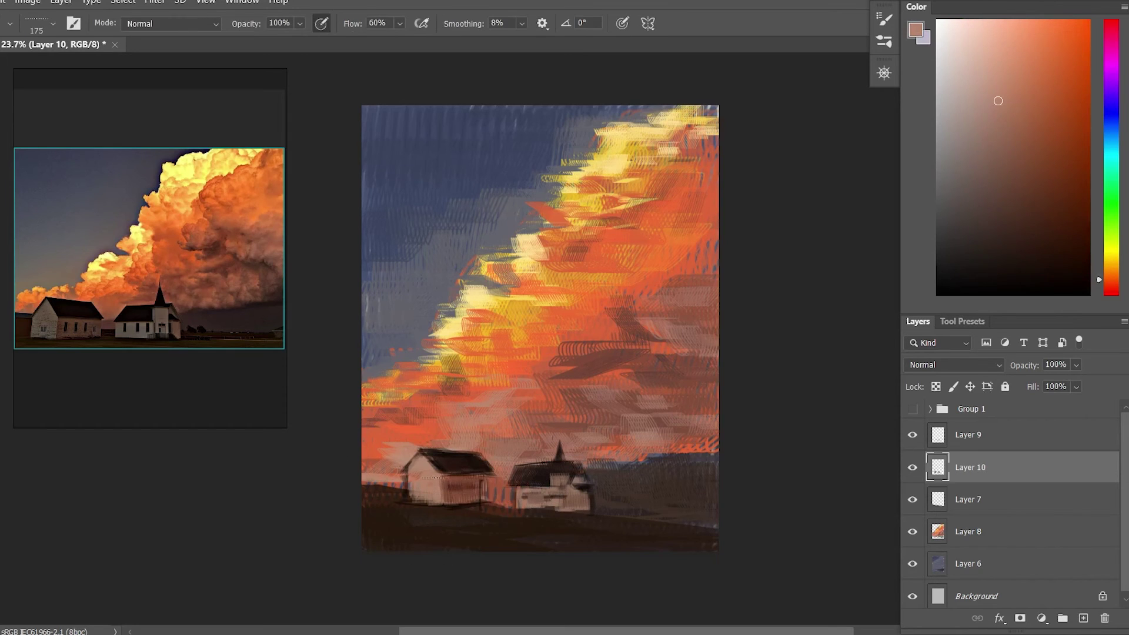
Hide Layer 9 and define the left house's front roof edge with a sampled near-black brown at brush size 50.
alt+click(422, 481)
click(911, 436)
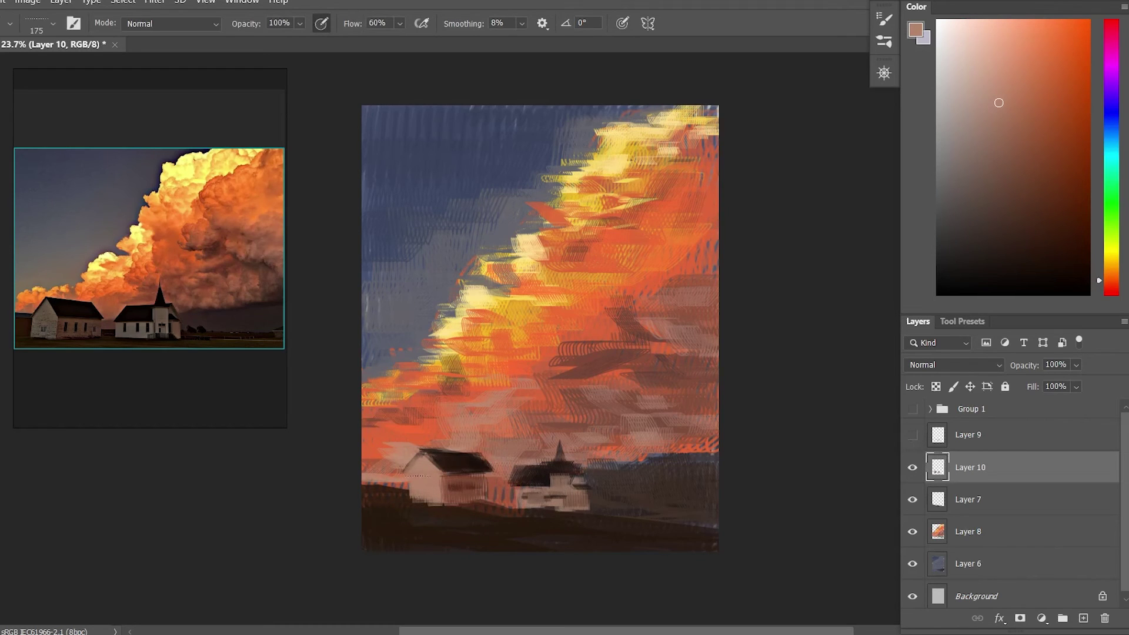
alt+click(445, 460)
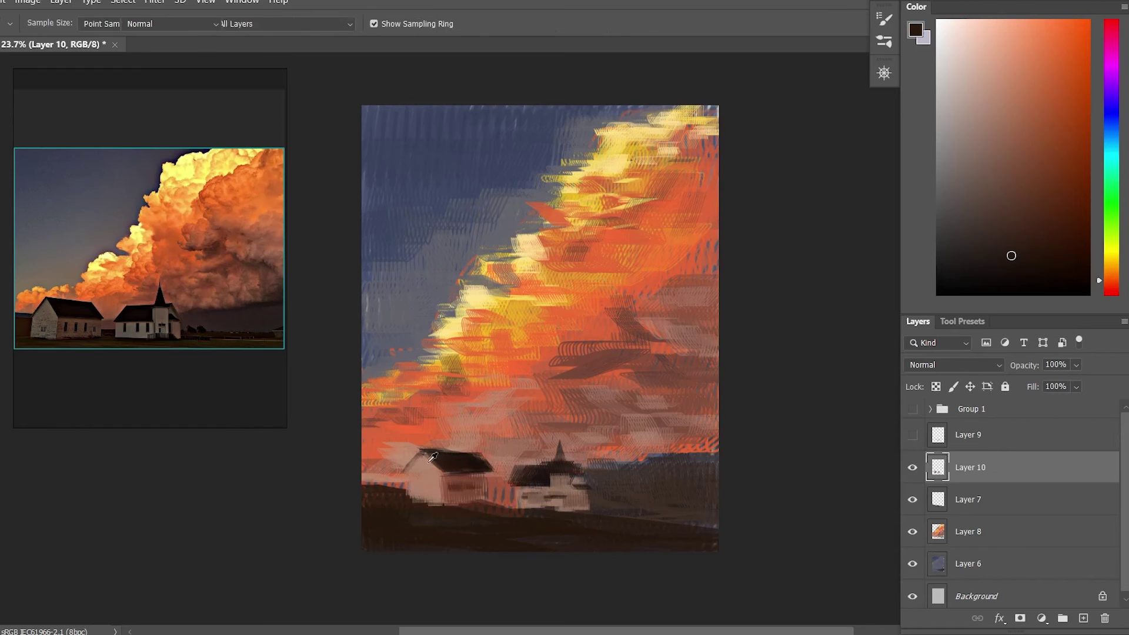
key(bracketleft)
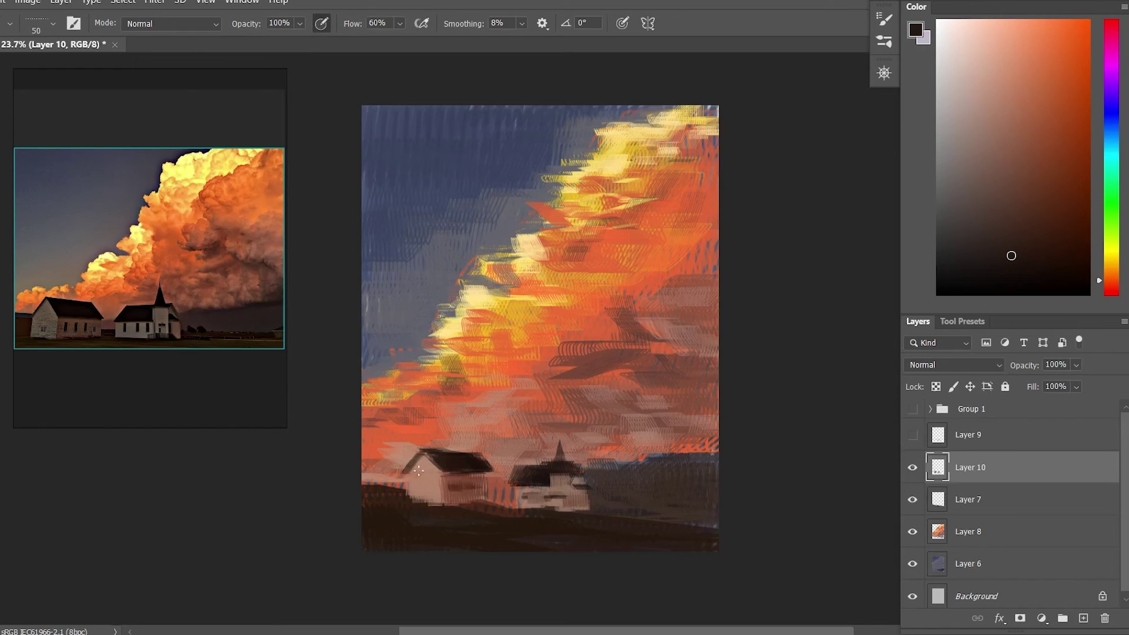
alt+click(414, 468)
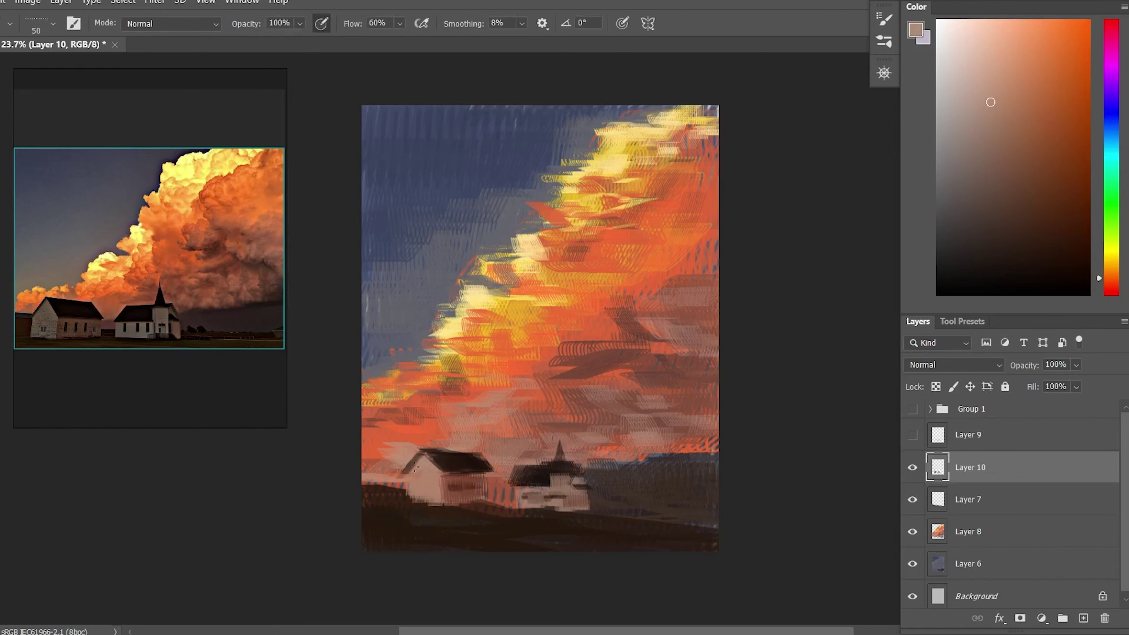
Extend the left house's roof and side wall toward the church using sampled roof and reddish-brown wall colours.
alt+click(484, 477)
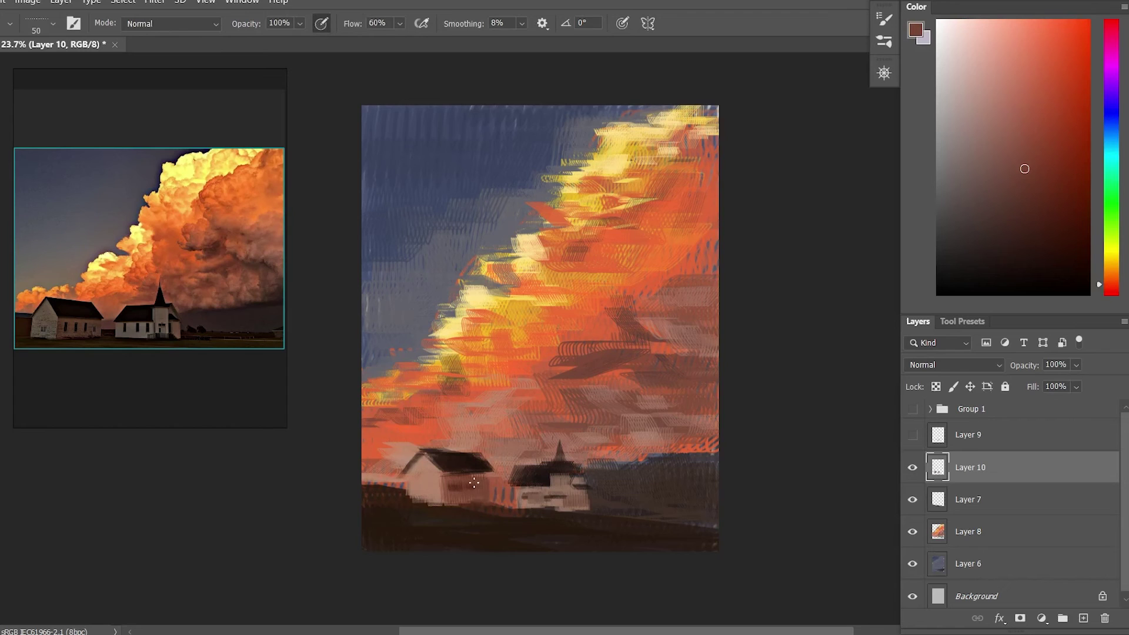
alt+click(479, 467)
drag(469, 473, 496, 472)
alt+click(482, 485)
Touch up the left house's base and the church tower with sampled wall and dark brown tones at brush size 125.
alt+click(431, 479)
drag(410, 493, 422, 503)
alt+click(429, 525)
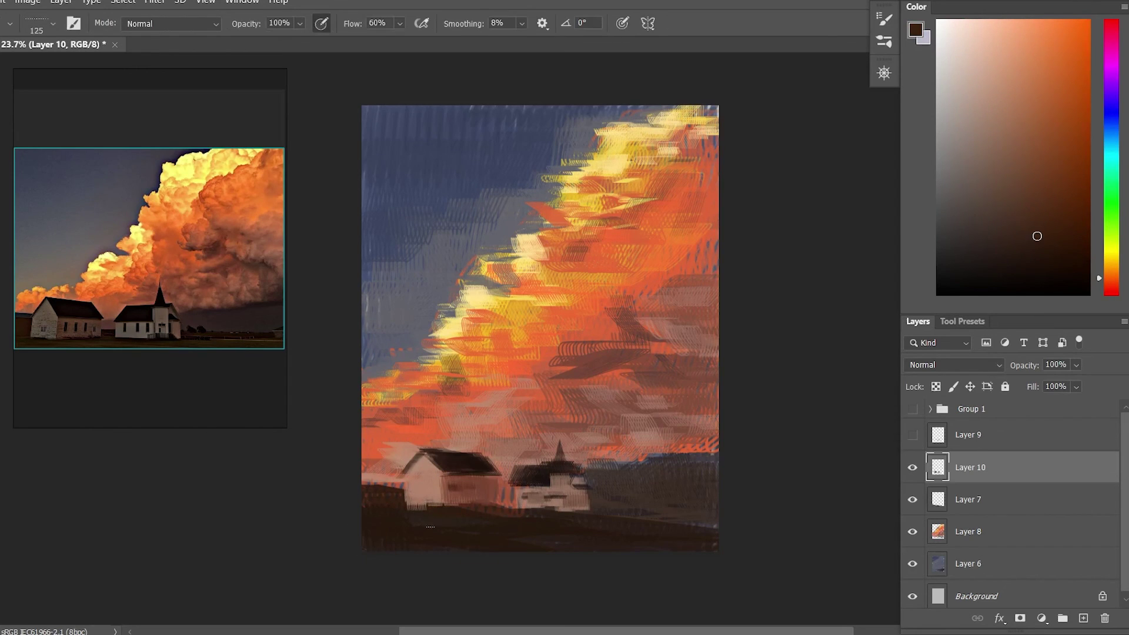
alt+click(405, 473)
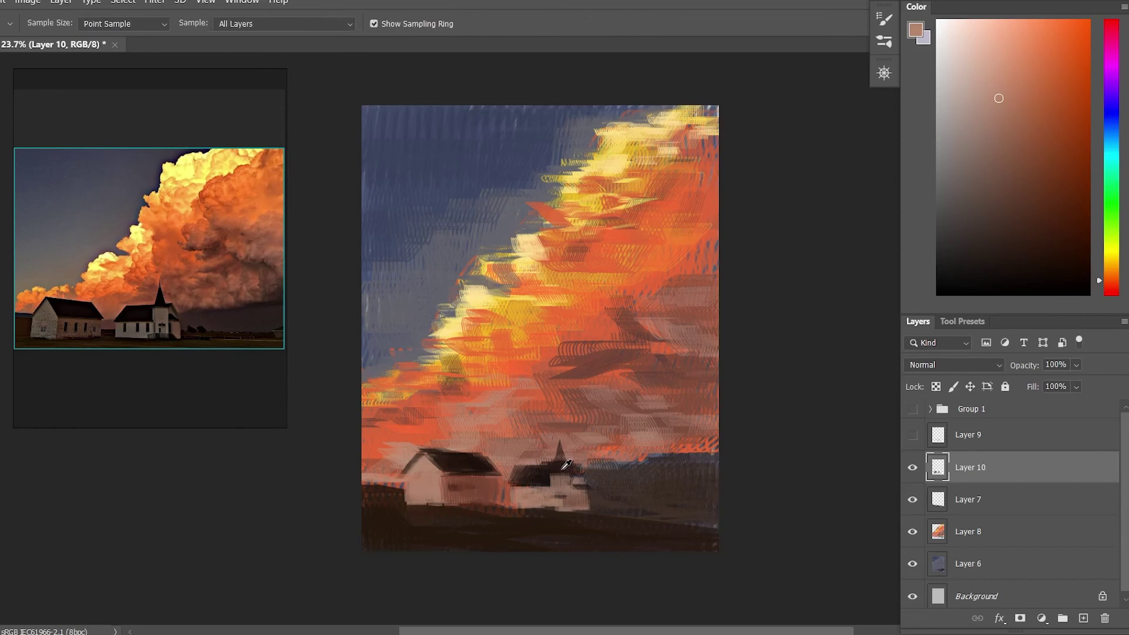
alt+click(564, 499)
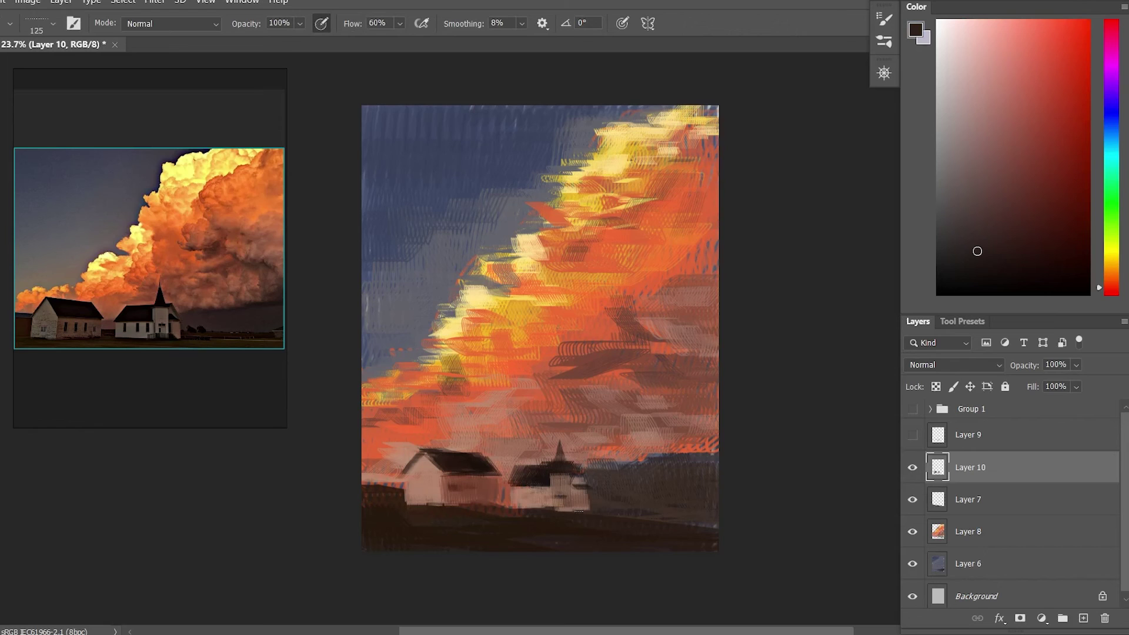
alt+click(519, 460)
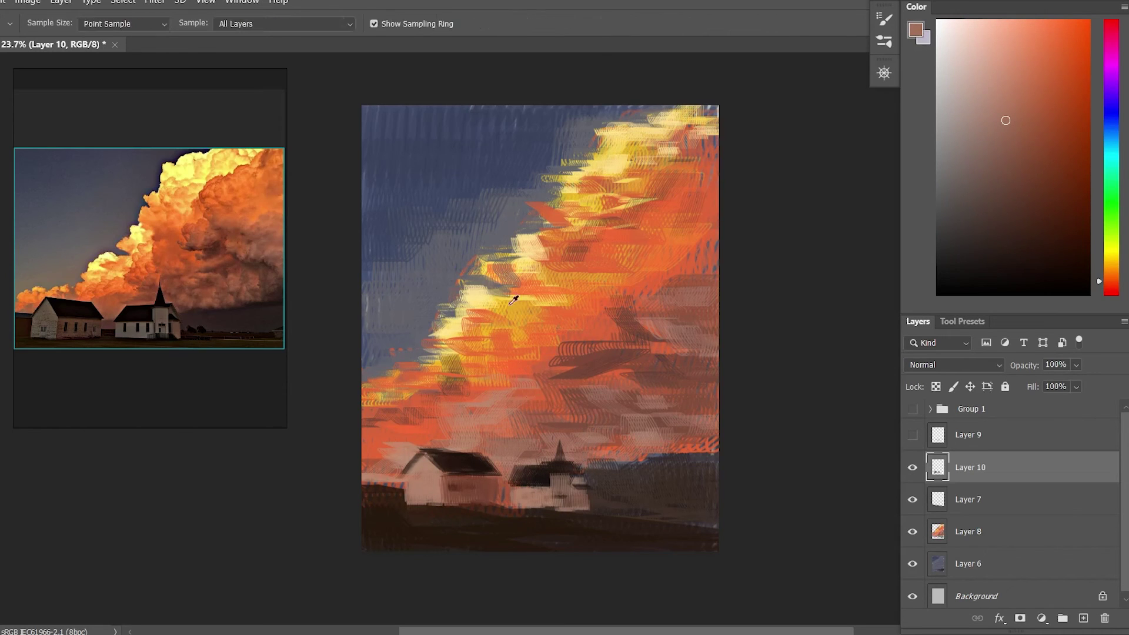
Sample a pale yellow and hatch highlights over the cloud's lower bulge and upper part with size 200 and 175 brushes.
alt+click(483, 301)
key(bracketright)
key(bracketright)
key(bracketright)
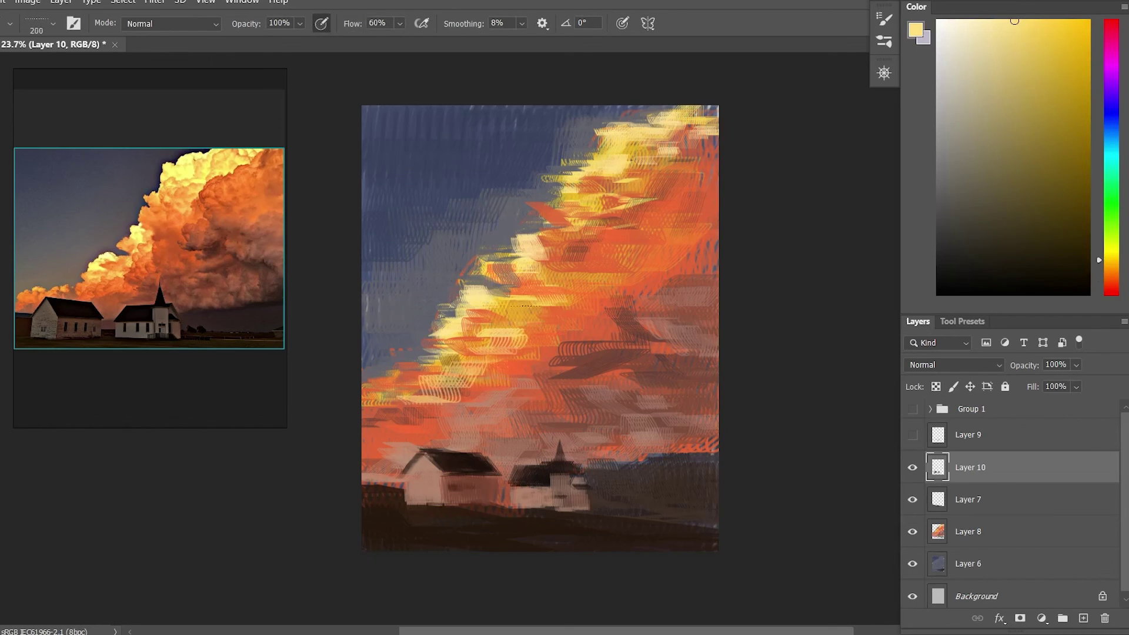
key(bracketleft)
key(bracketleft)
mouse_move(613, 219)
mouse_down()
mouse_move(639, 193)
mouse_move(708, 178)
mouse_move(716, 143)
mouse_move(667, 159)
mouse_move(677, 135)
mouse_move(613, 177)
mouse_up()
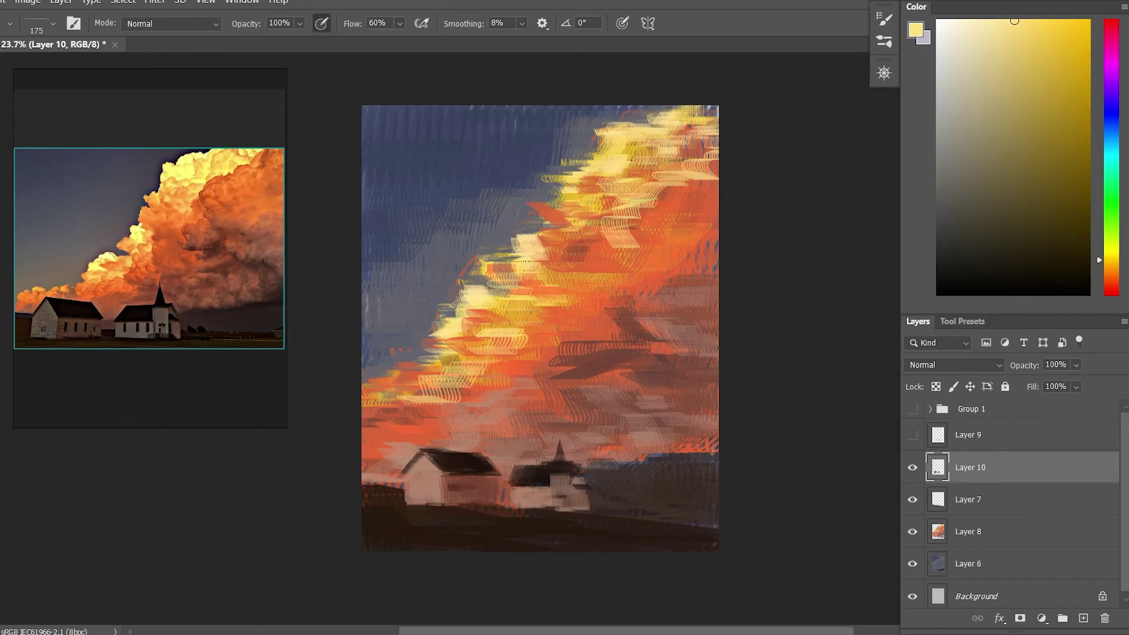
Sample the sky beside the cloud, darken the colour, and paint a dark contour along the cloud's upper edge.
alt+click(591, 147)
mouse_move(968, 194)
mouse_down()
mouse_move(959, 203)
mouse_move(985, 254)
mouse_up()
key(bracketleft)
mouse_move(641, 118)
mouse_down()
mouse_move(589, 141)
mouse_move(595, 150)
mouse_move(553, 158)
mouse_move(555, 199)
mouse_move(532, 206)
mouse_move(533, 233)
mouse_move(507, 250)
mouse_move(487, 283)
mouse_move(495, 289)
mouse_move(471, 290)
mouse_up()
Soften the dark contour with sampled sky blue at size 150 and spread a greyer blue across the middle of the sky.
key(alt)
alt+click(512, 184)
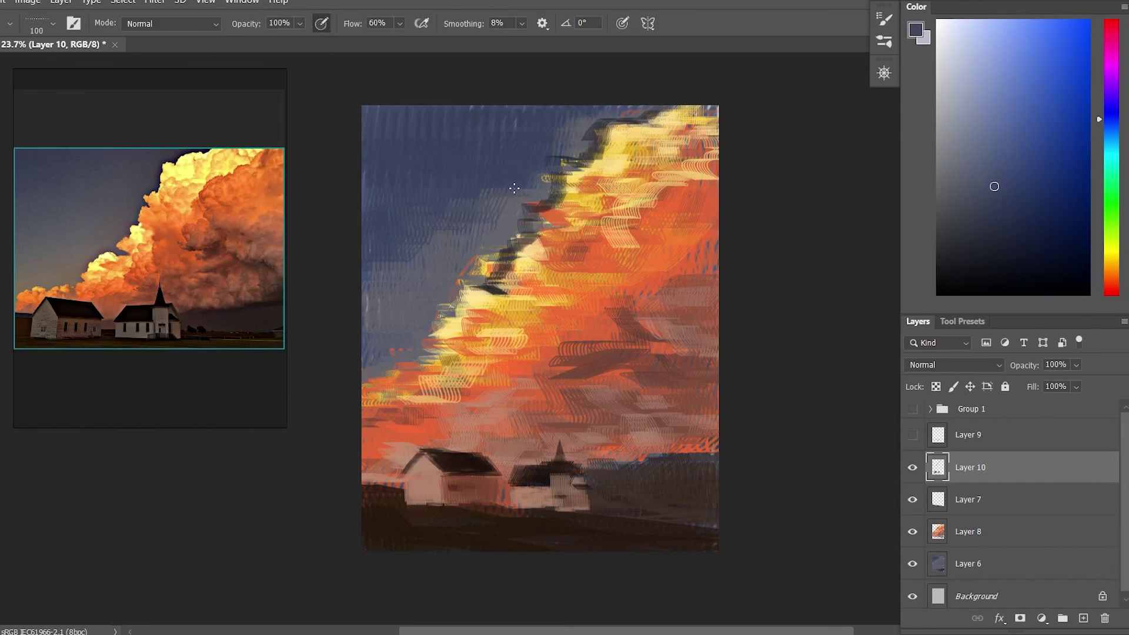
drag(500, 241, 454, 269)
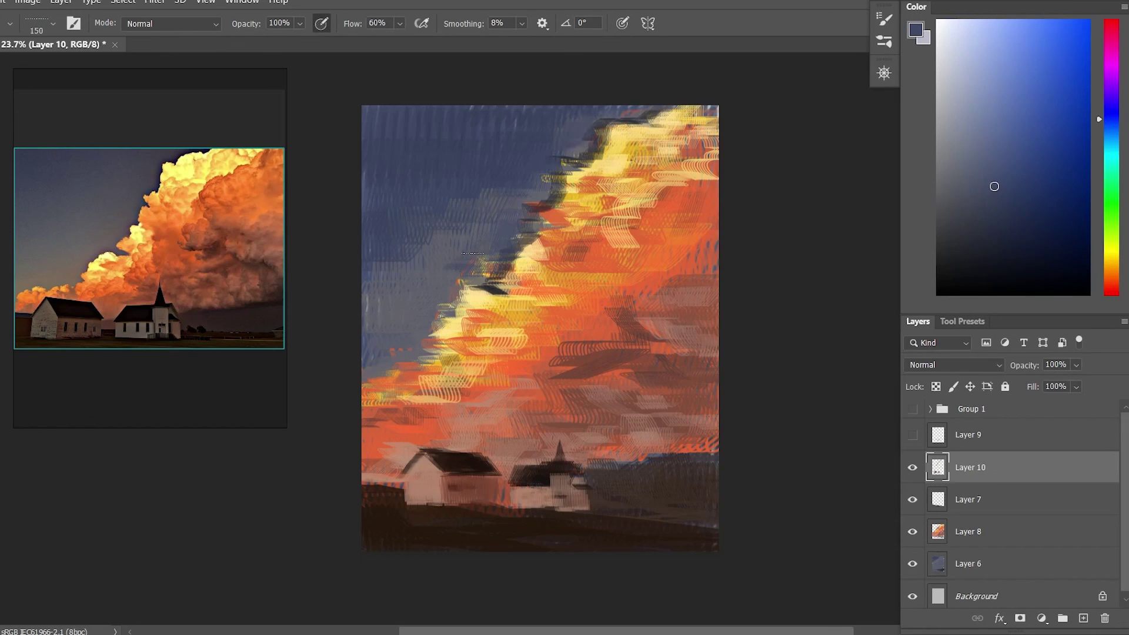
alt+click(422, 276)
mouse_move(390, 252)
mouse_down()
mouse_move(368, 212)
mouse_move(429, 181)
mouse_up()
drag(453, 220, 453, 174)
mouse_move(498, 218)
mouse_down()
mouse_move(498, 175)
mouse_move(500, 229)
mouse_move(475, 176)
mouse_up()
Sample a near-black brown and paint dark horizontal strokes across the ground below the buildings.
alt+click(472, 499)
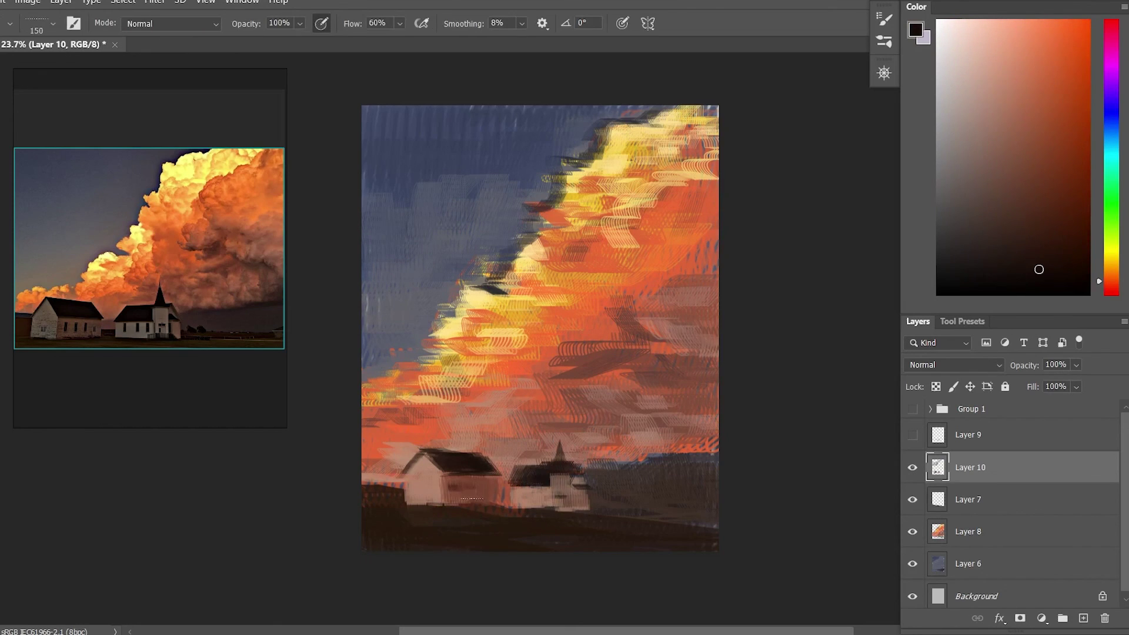
drag(455, 511, 518, 516)
mouse_move(612, 524)
mouse_down()
mouse_move(656, 506)
mouse_move(711, 510)
mouse_move(635, 524)
mouse_up()
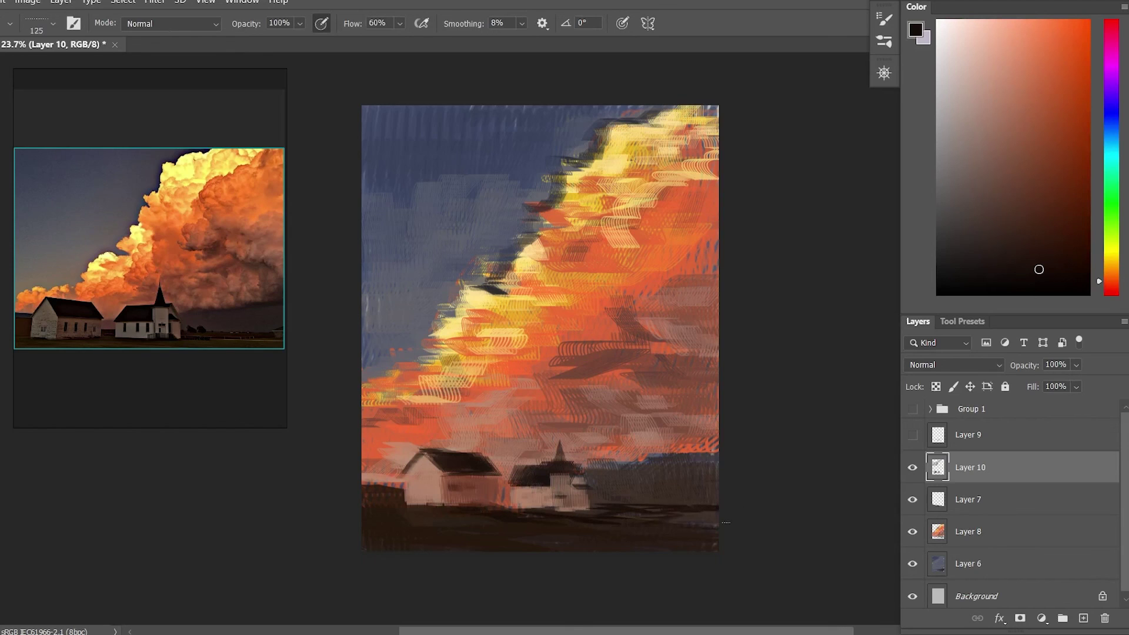
drag(703, 518, 677, 537)
Add sampled pinkish-brown streaks to the ground beside the church and work sampled dark tones around them.
alt+click(522, 479)
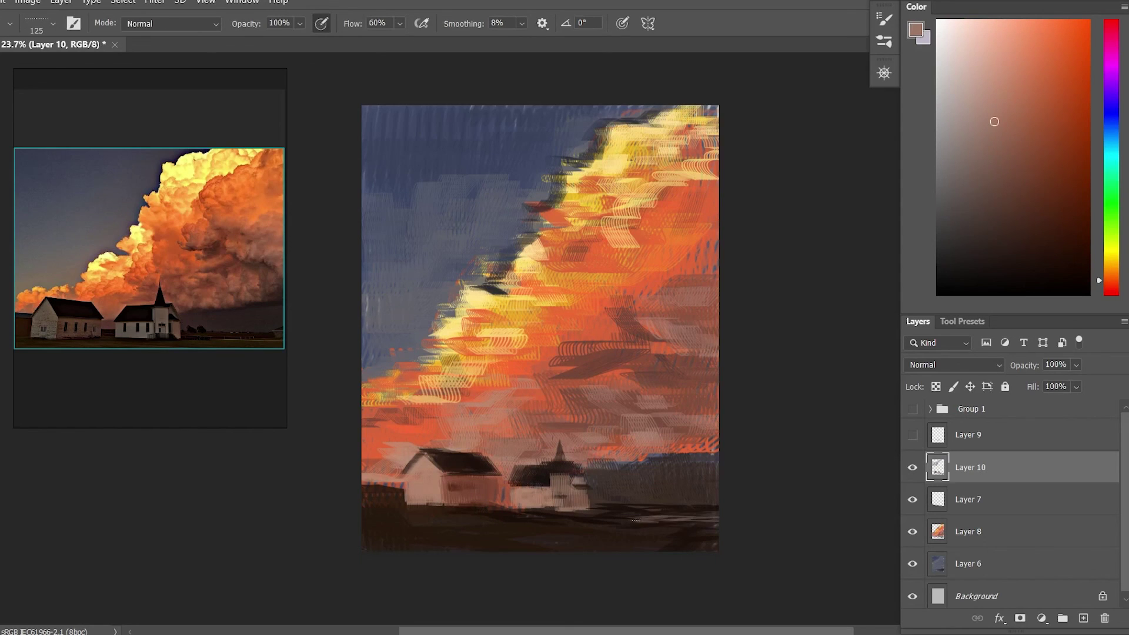
alt+click(616, 503)
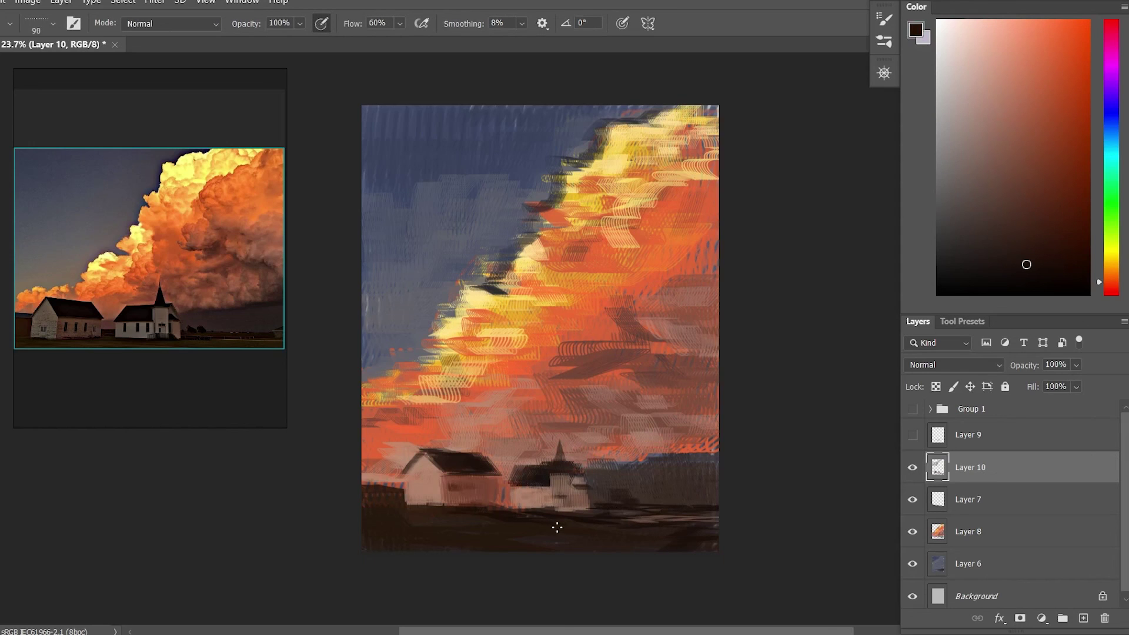
alt+click(543, 466)
Sample the grey-blue of the lower sky and cut it into the cloud's lower edge with a size 125 brush.
alt+click(396, 335)
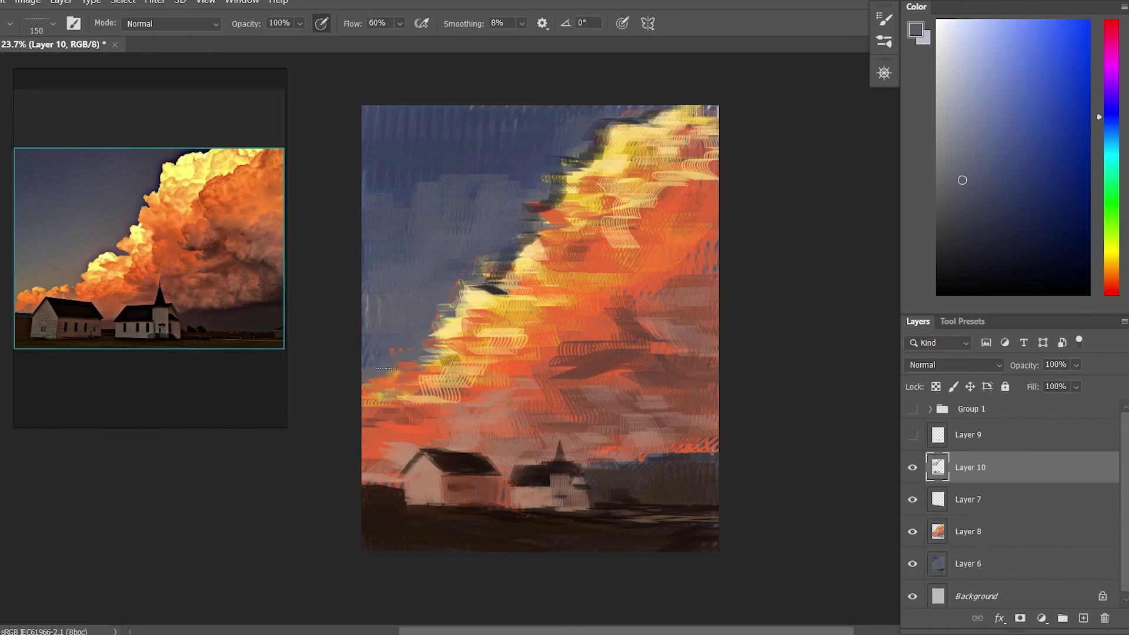
key(bracketleft)
mouse_move(382, 398)
mouse_down()
mouse_move(461, 368)
mouse_move(447, 324)
mouse_move(450, 340)
mouse_move(427, 314)
mouse_move(459, 346)
mouse_move(533, 257)
mouse_up()
Brighten the cloud's middle edge with sampled pale yellow and add sampled orange strokes along its lower-left edge.
alt+click(449, 282)
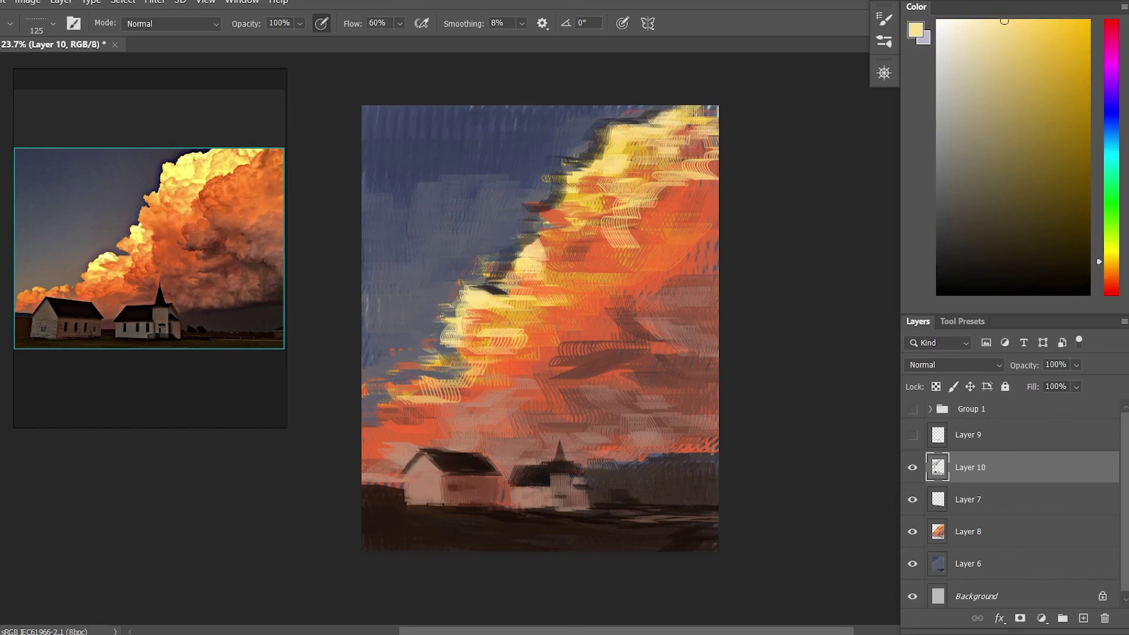
drag(482, 293, 509, 302)
alt+click(432, 305)
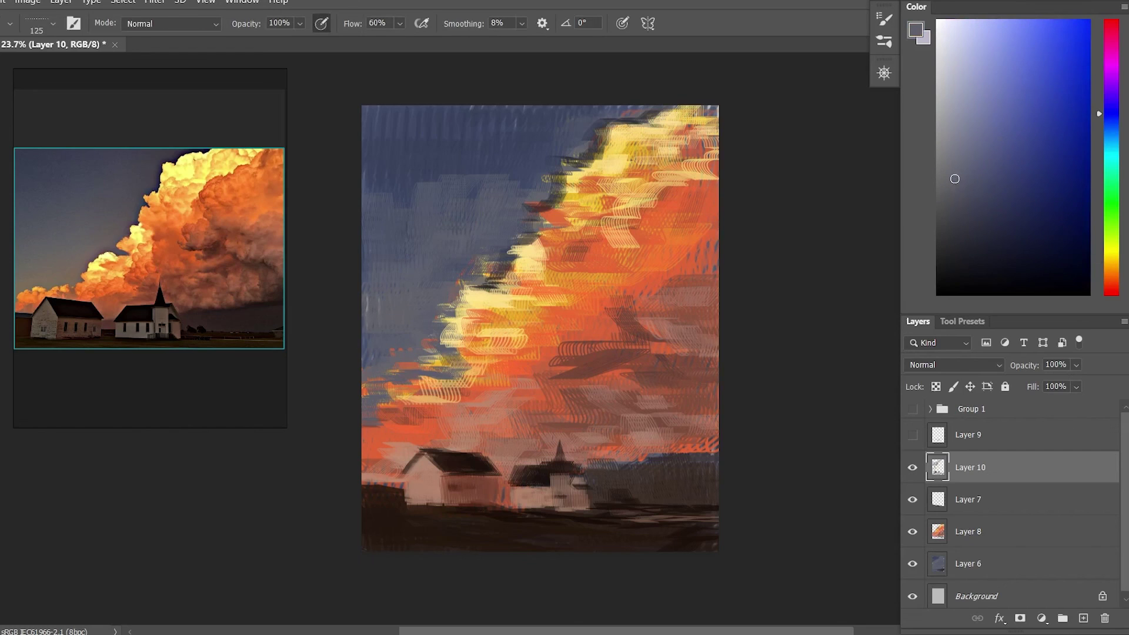
alt+click(522, 353)
alt+click(521, 356)
mouse_move(468, 368)
mouse_down()
mouse_move(374, 401)
mouse_move(365, 420)
mouse_up()
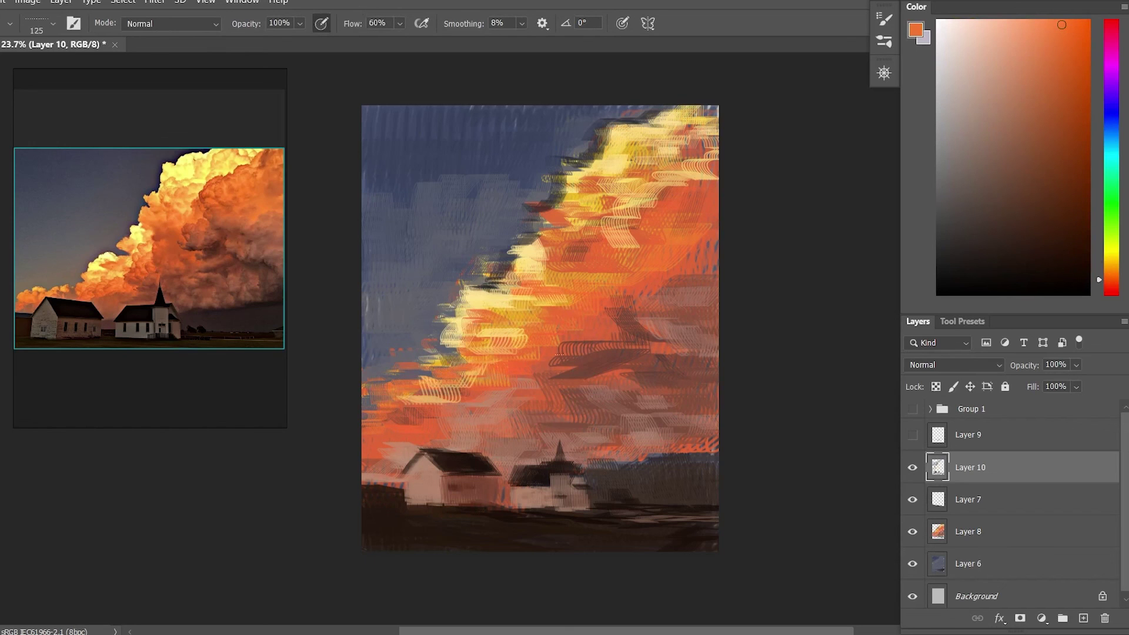
Examine the cloud's hatched brushwork up close and review the whole painting beside the reference photo.
key(z)
drag(564, 373, 635, 350)
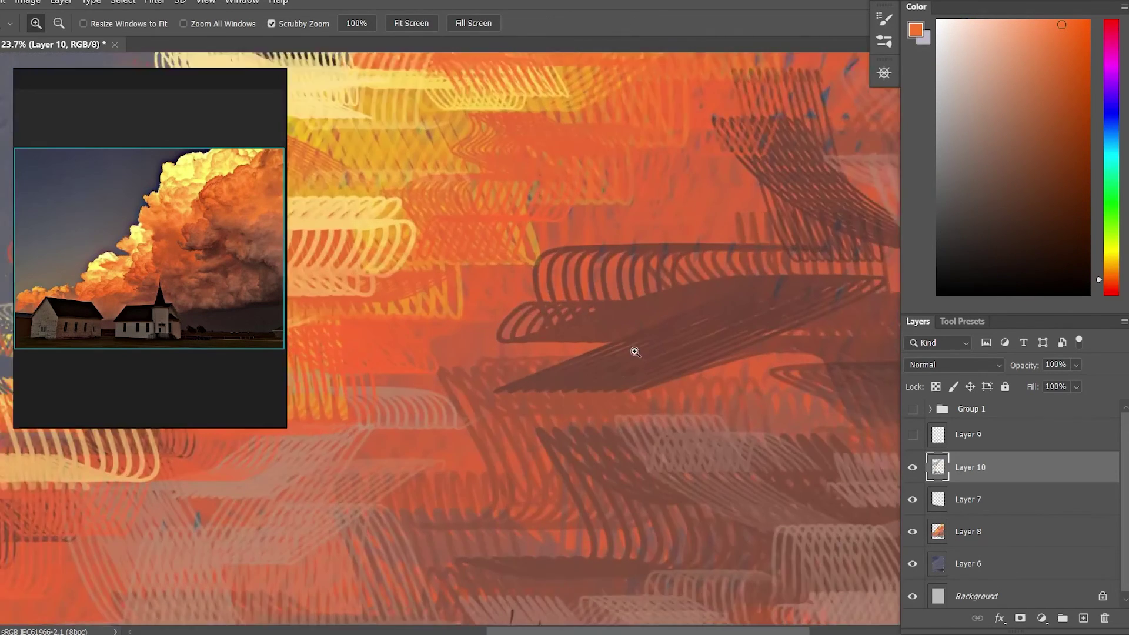
drag(618, 390, 626, 117)
drag(546, 558, 606, 341)
drag(517, 365, 598, 454)
drag(635, 315, 560, 384)
click(425, 634)
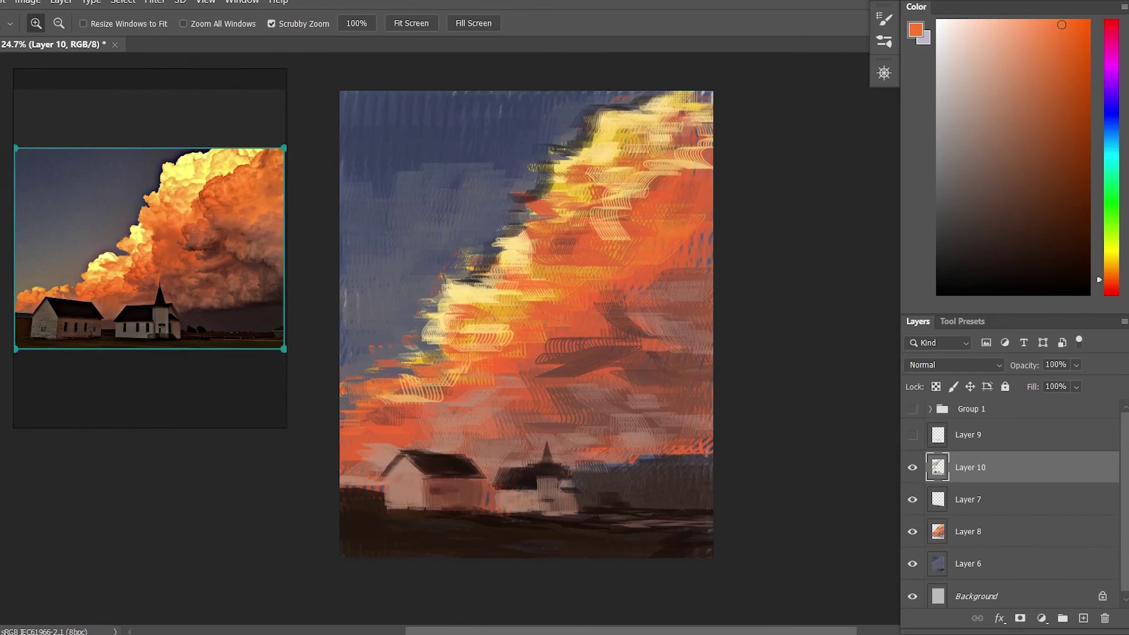
click(418, 634)
drag(528, 414, 555, 423)
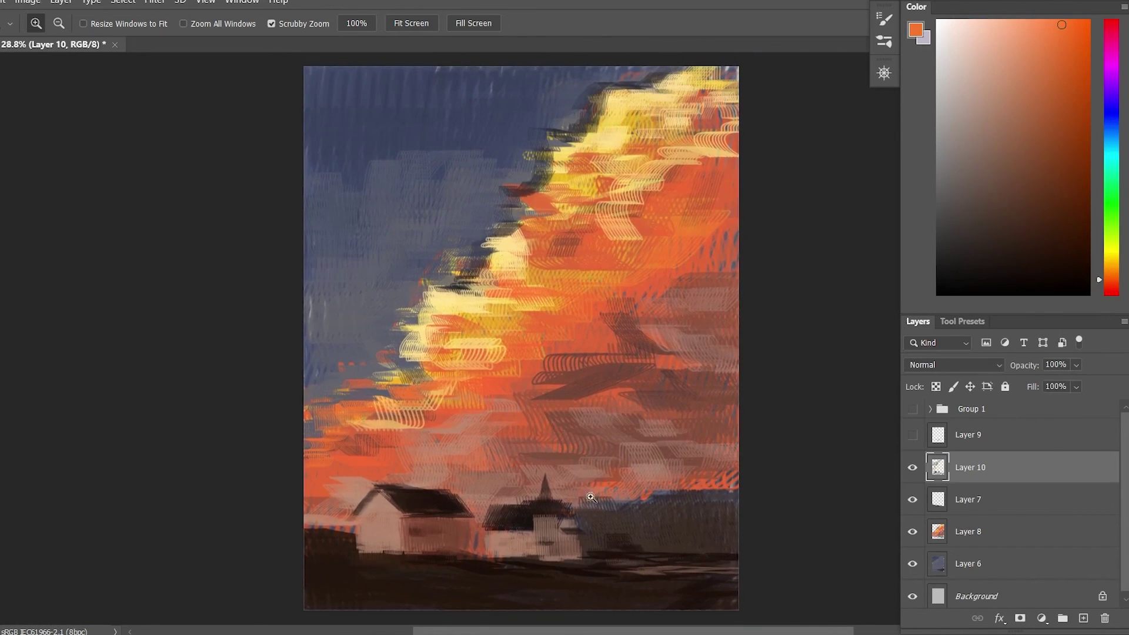